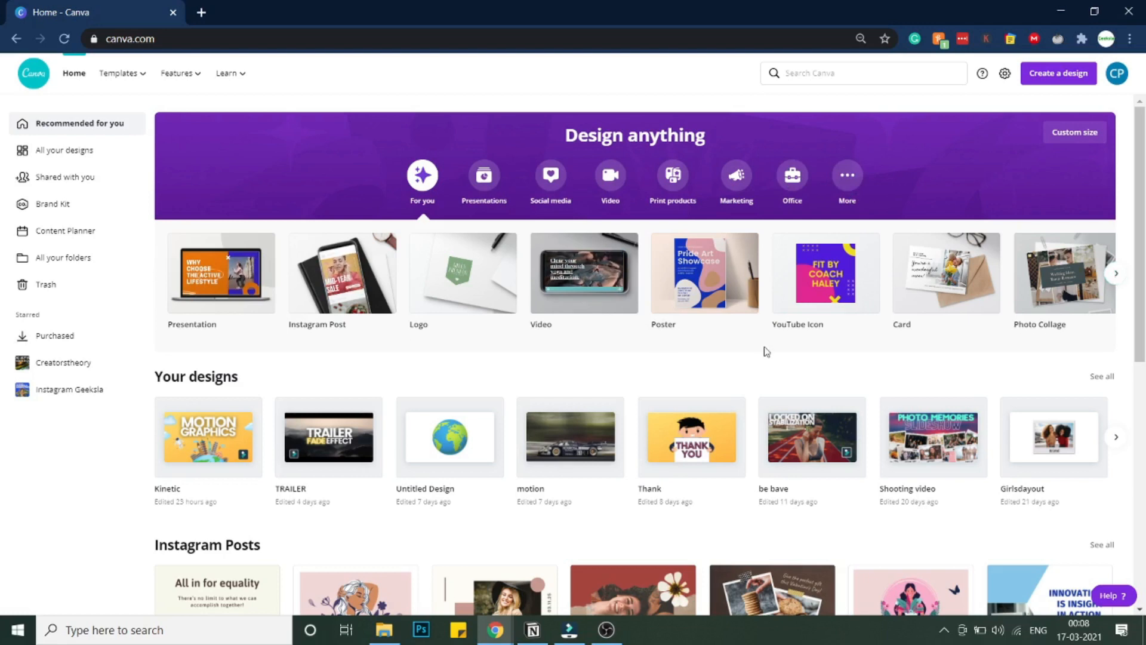
# - Create a new blank design using the YouTube Thumbnail format
pyautogui.click(1116, 273)
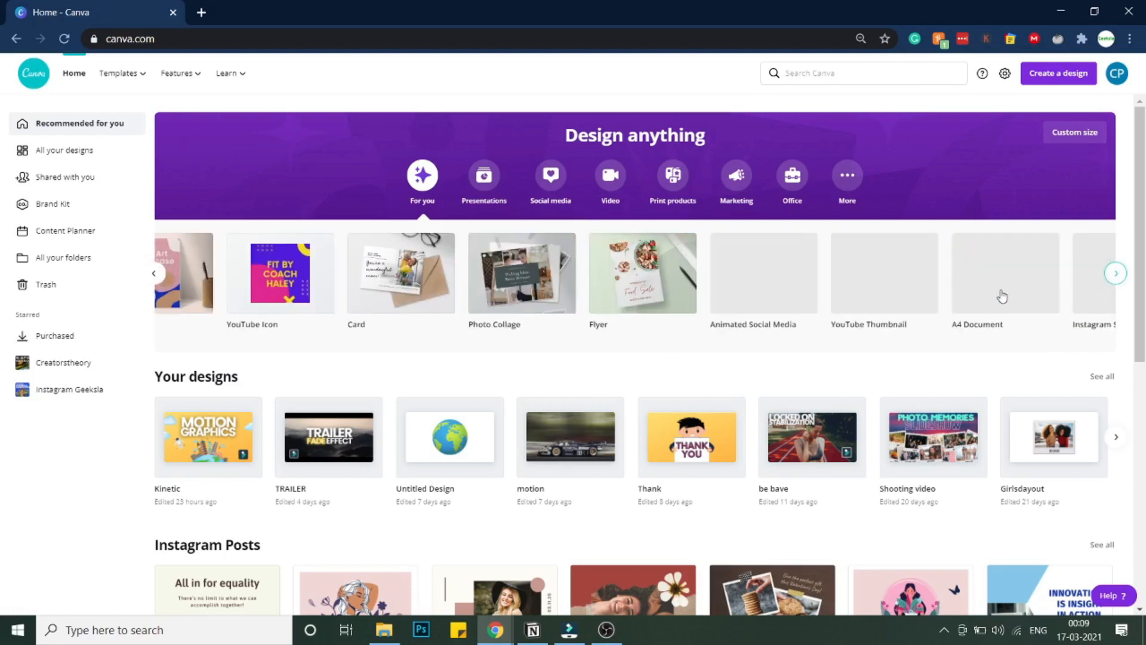
pyautogui.hscroll(3, 878, 298)
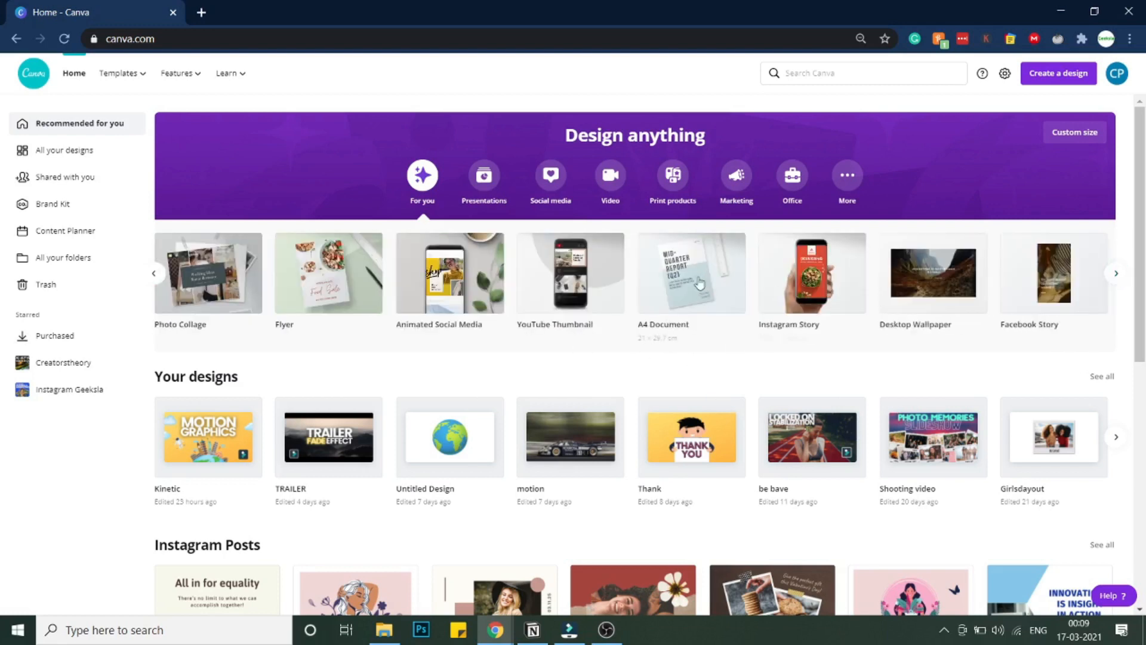
pyautogui.click(551, 279)
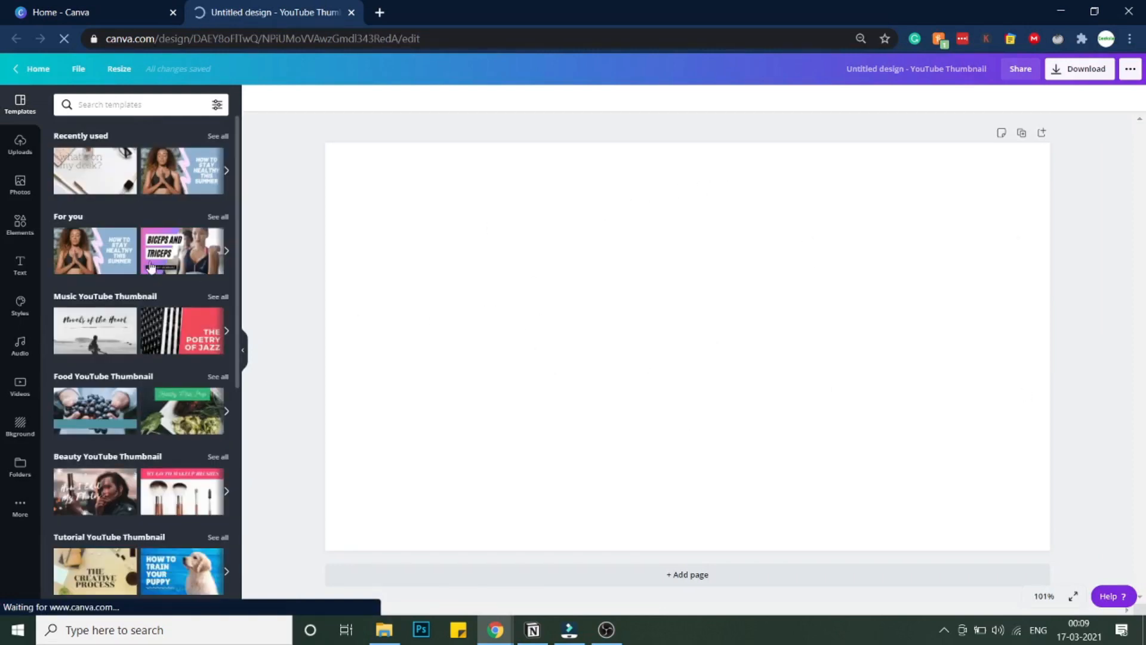
# - Search the graphic elements for "earth"
pyautogui.click(23, 225)
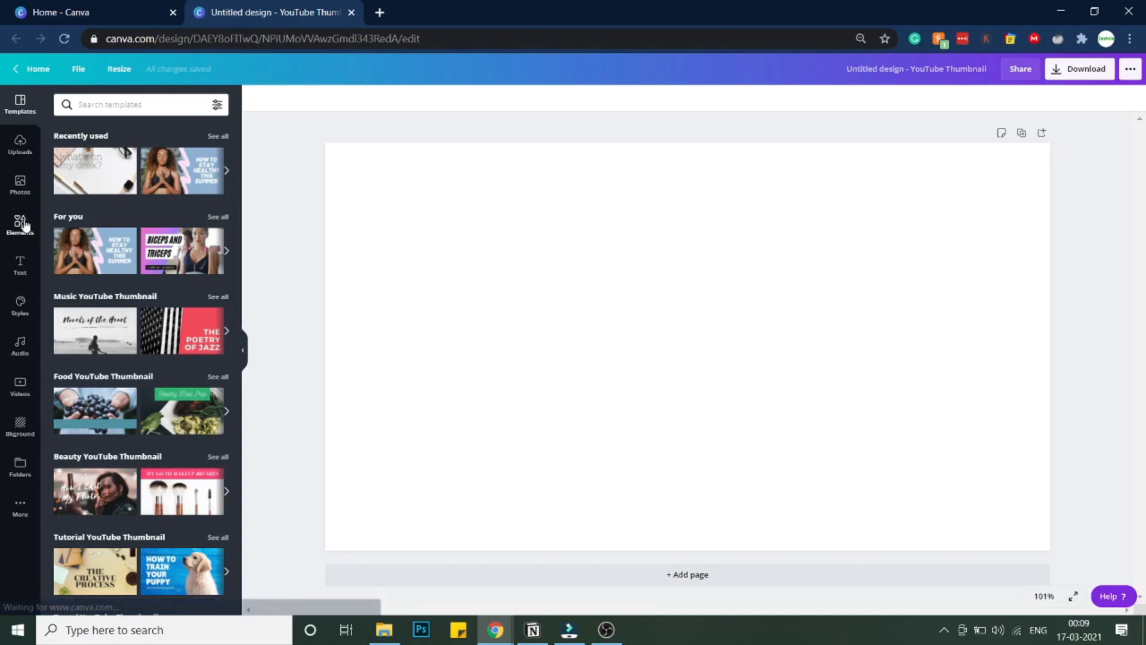
pyautogui.click(158, 105)
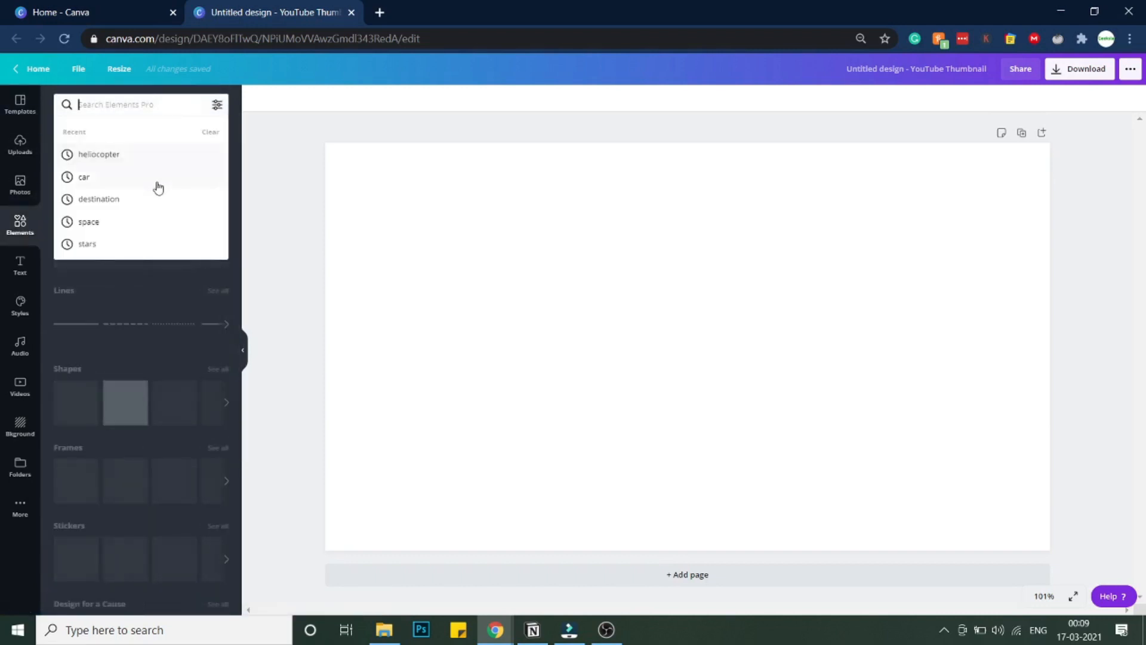
pyautogui.write('earth')
pyautogui.press('Return')
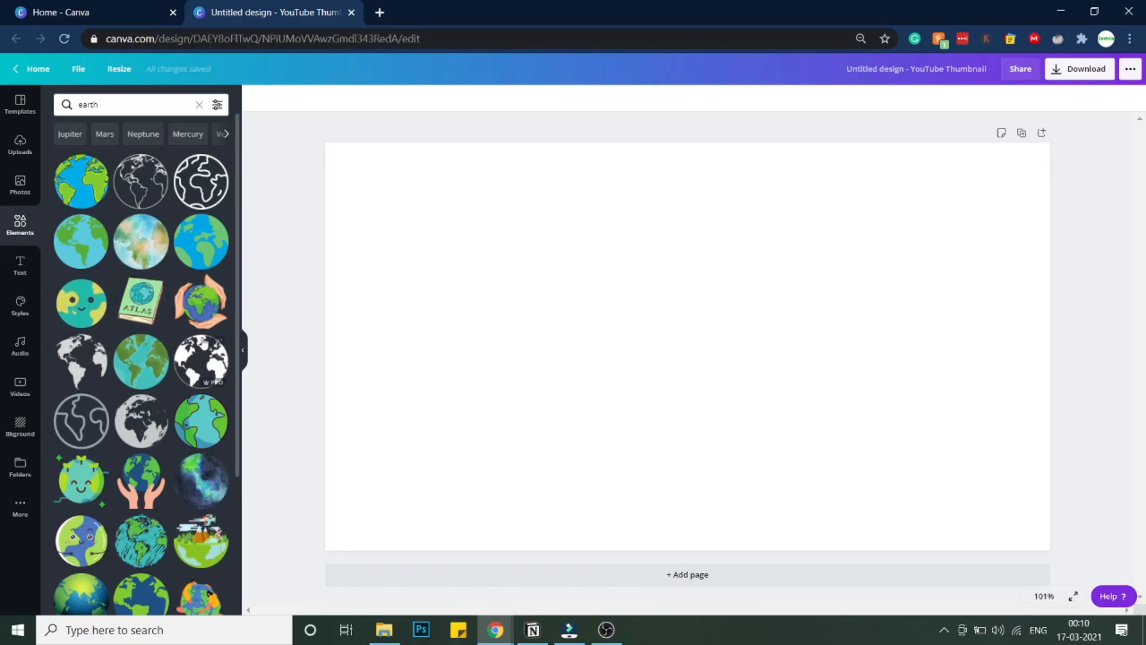
pyautogui.scroll(-3, 202, 321)
pyautogui.scroll(-5, 202, 321)
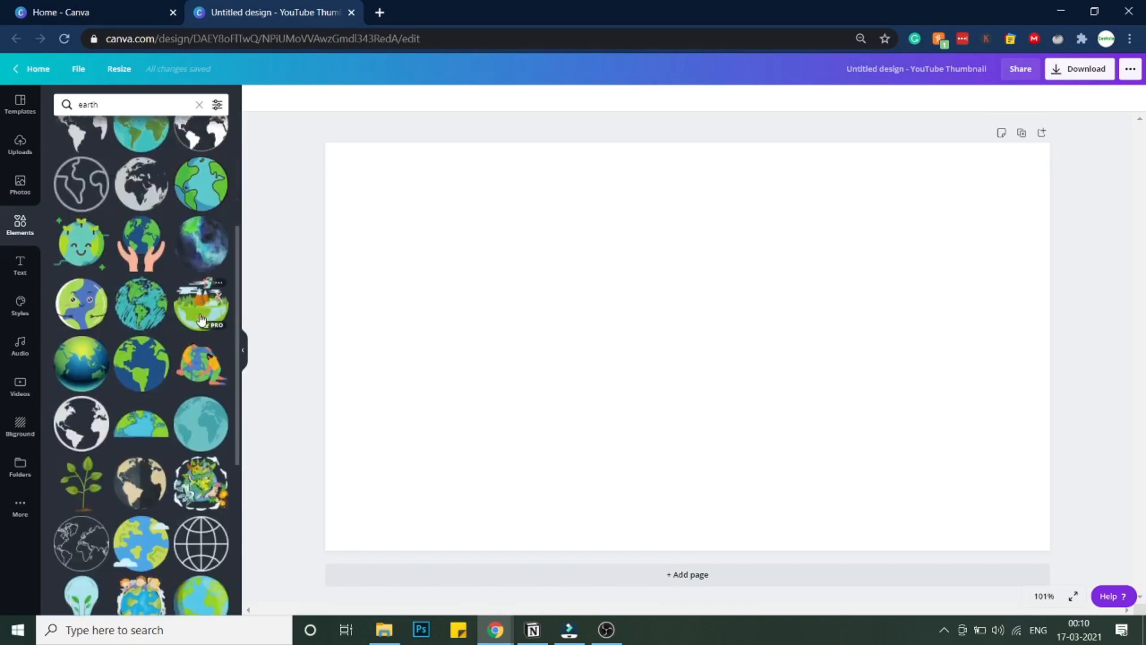
pyautogui.scroll(-2, 202, 321)
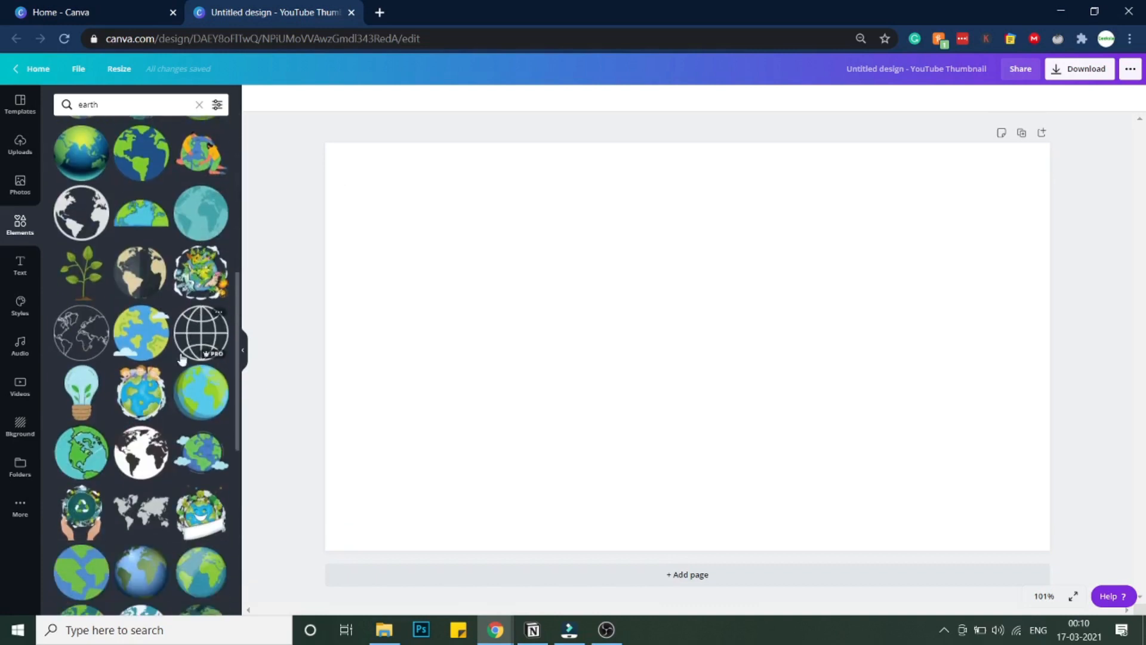
pyautogui.scroll(-9, 181, 459)
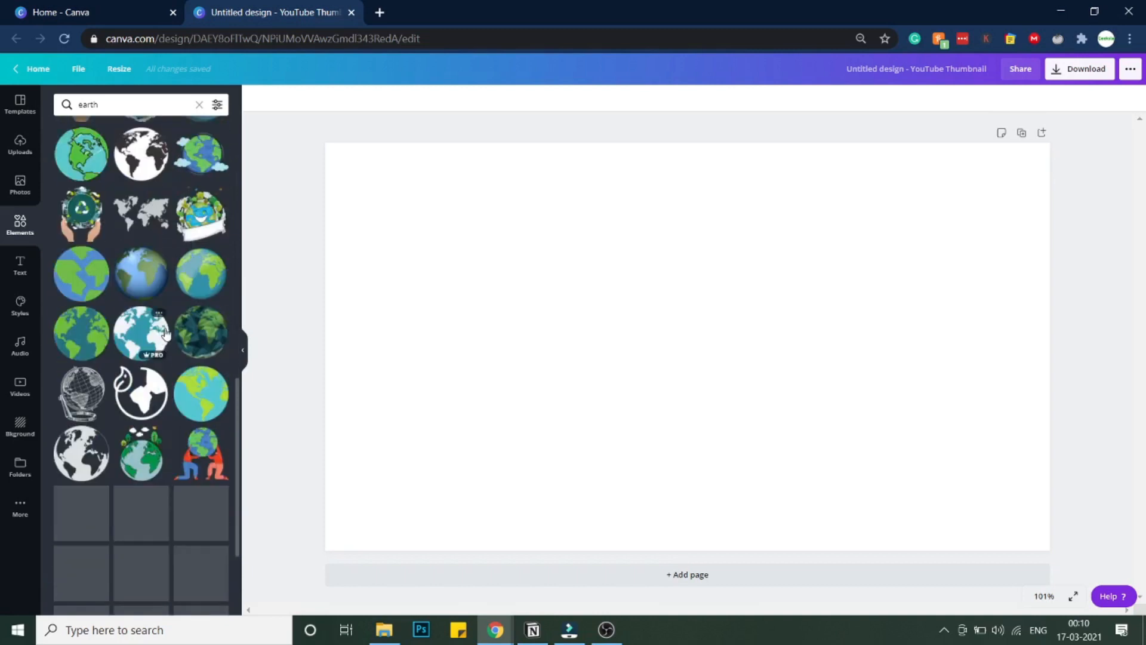
pyautogui.scroll(9, 173, 310)
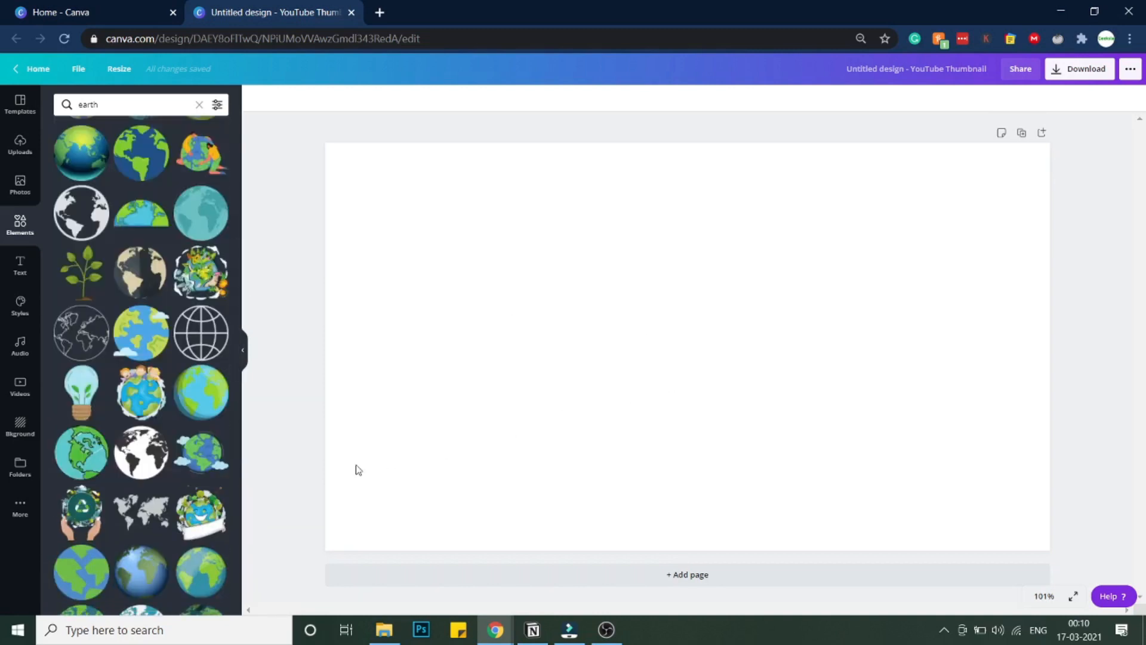
pyautogui.click(214, 274)
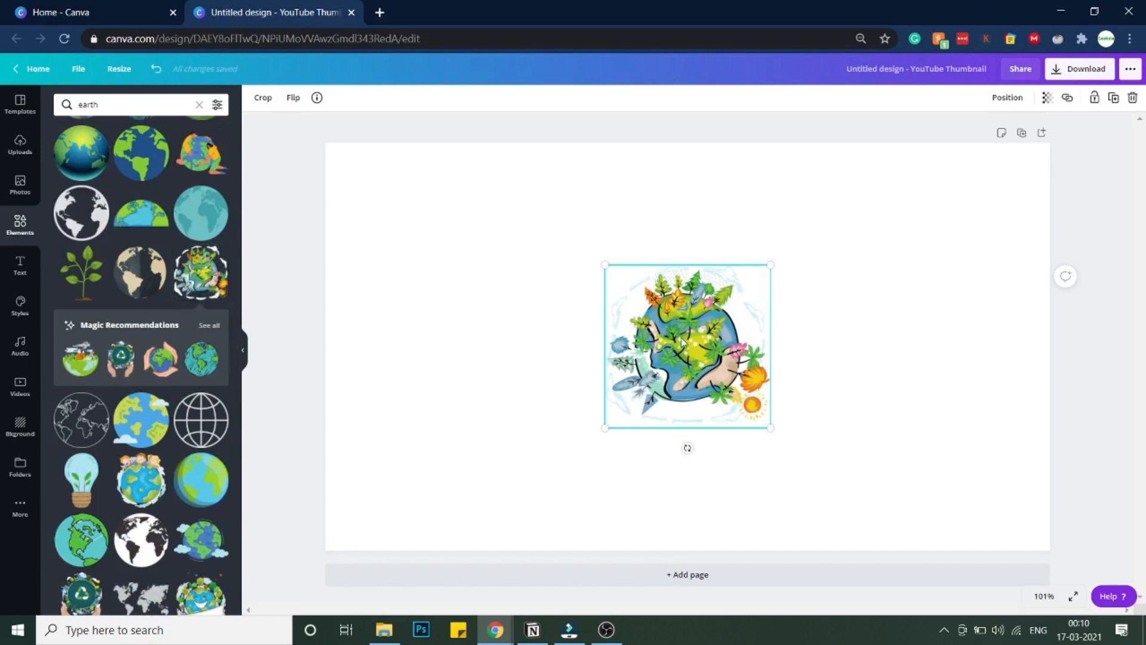
pyautogui.press('Delete')
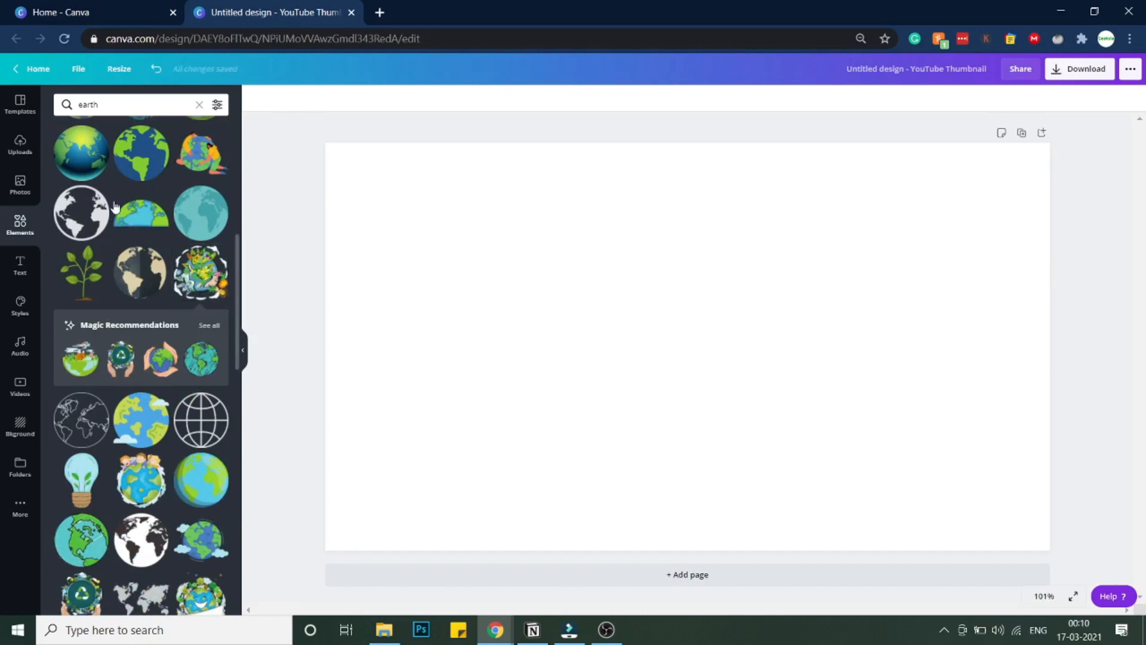
# - Place the half-globe illustration with mountains, windmill and plane on the page, enlarged to nearly full height and centred
pyautogui.scroll(3, 207, 257)
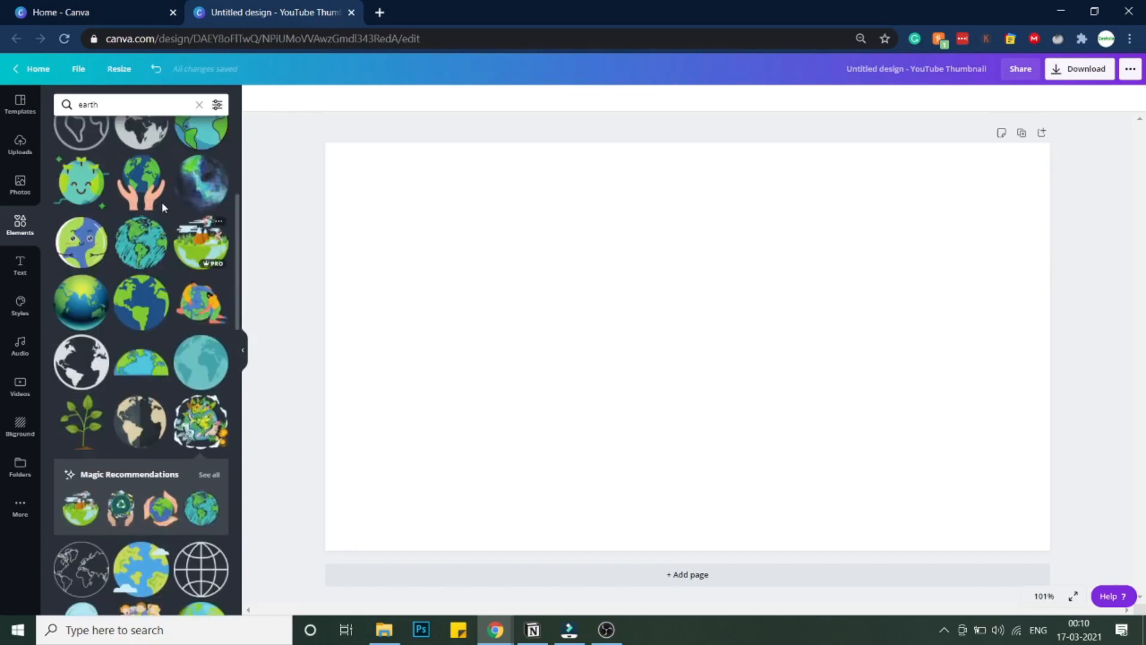
pyautogui.moveTo(200, 241); pyautogui.dragTo(493, 241)
pyautogui.moveTo(539, 477); pyautogui.dragTo(487, 531)
pyautogui.moveTo(619, 481); pyautogui.dragTo(646, 479)
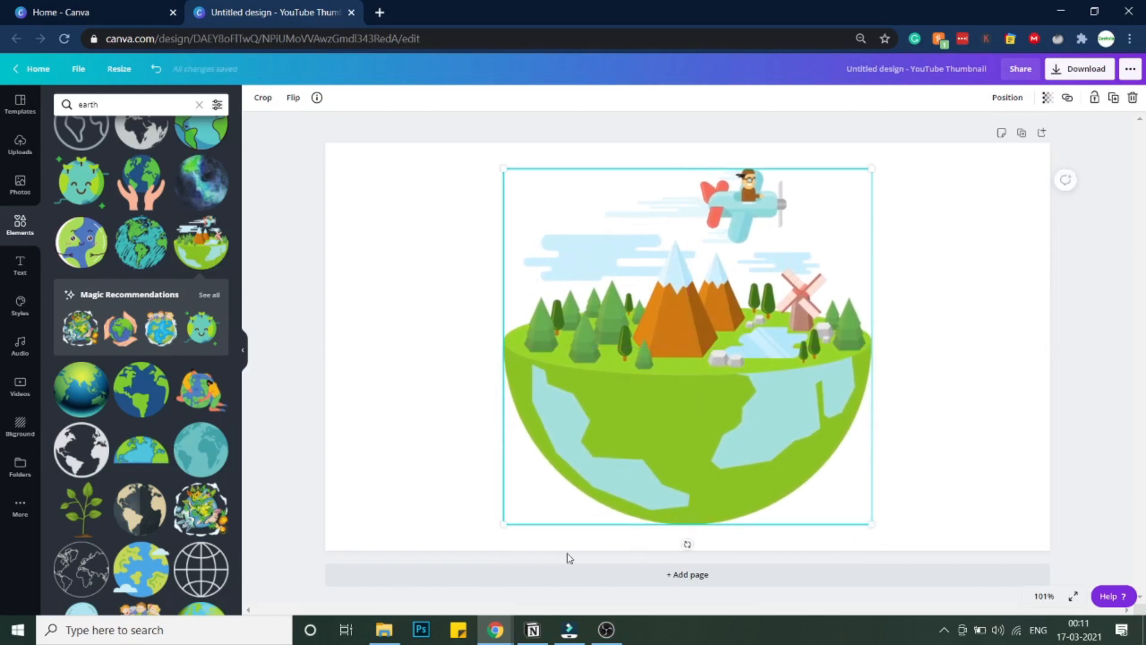
# - Add a second page to the design and search the graphic elements for "space"
pyautogui.click(652, 578)
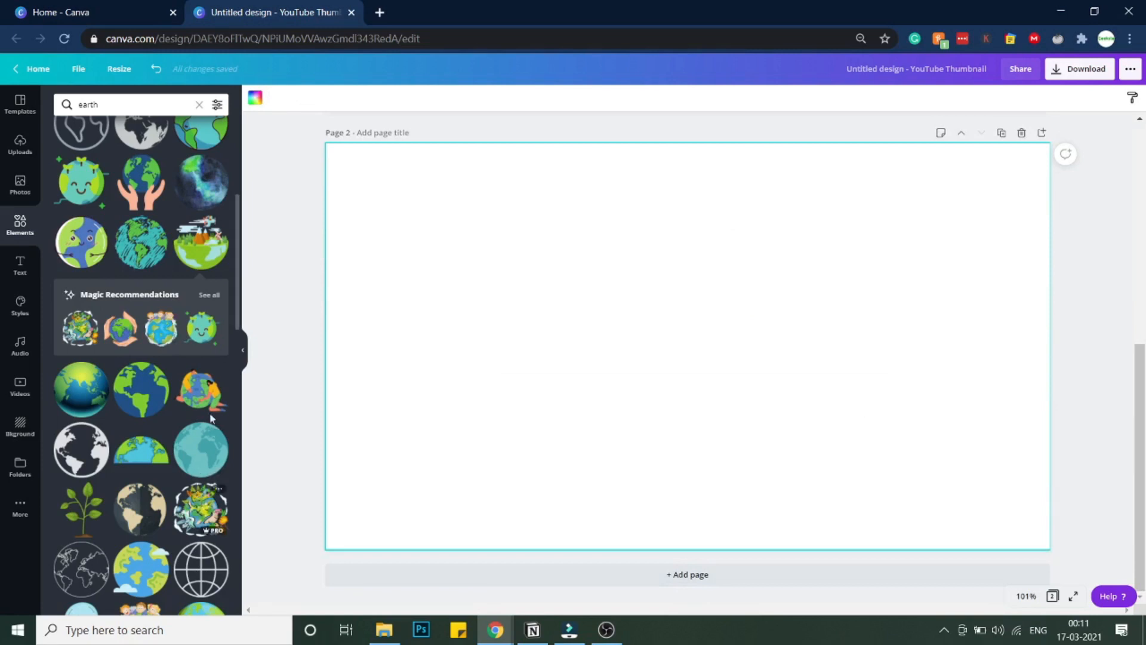
pyautogui.click(147, 104)
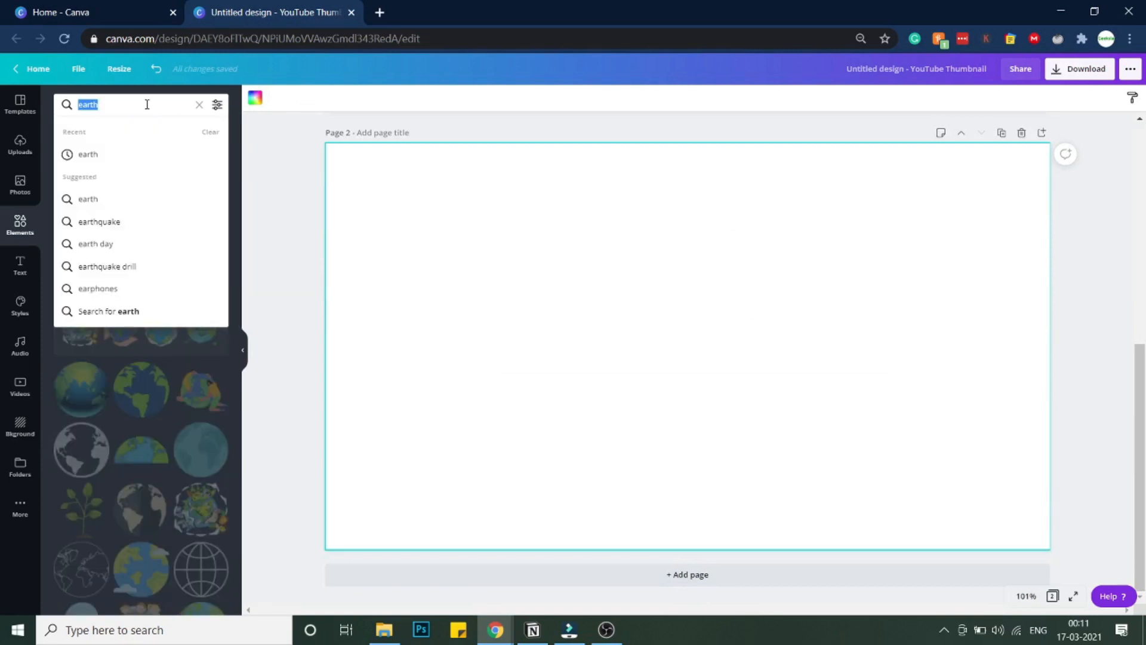
pyautogui.write('space')
pyautogui.press('Return')
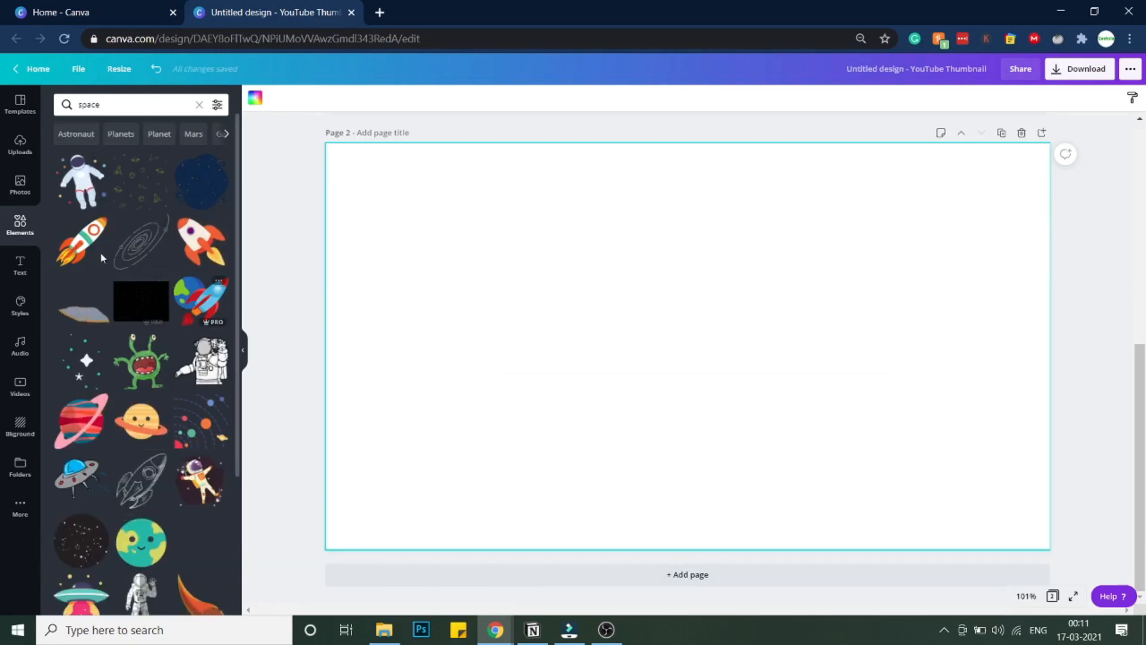
# - Place the floating astronaut graphic on page 2 and enlarge it to nearly full page height near the centre
pyautogui.click(81, 181)
pyautogui.moveTo(763, 425); pyautogui.dragTo(840, 515)
pyautogui.moveTo(609, 269); pyautogui.dragTo(498, 173)
pyautogui.moveTo(691, 380)
pyautogui.mouseDown()
pyautogui.moveTo(658, 384)
pyautogui.moveTo(685, 385)
pyautogui.mouseUp()
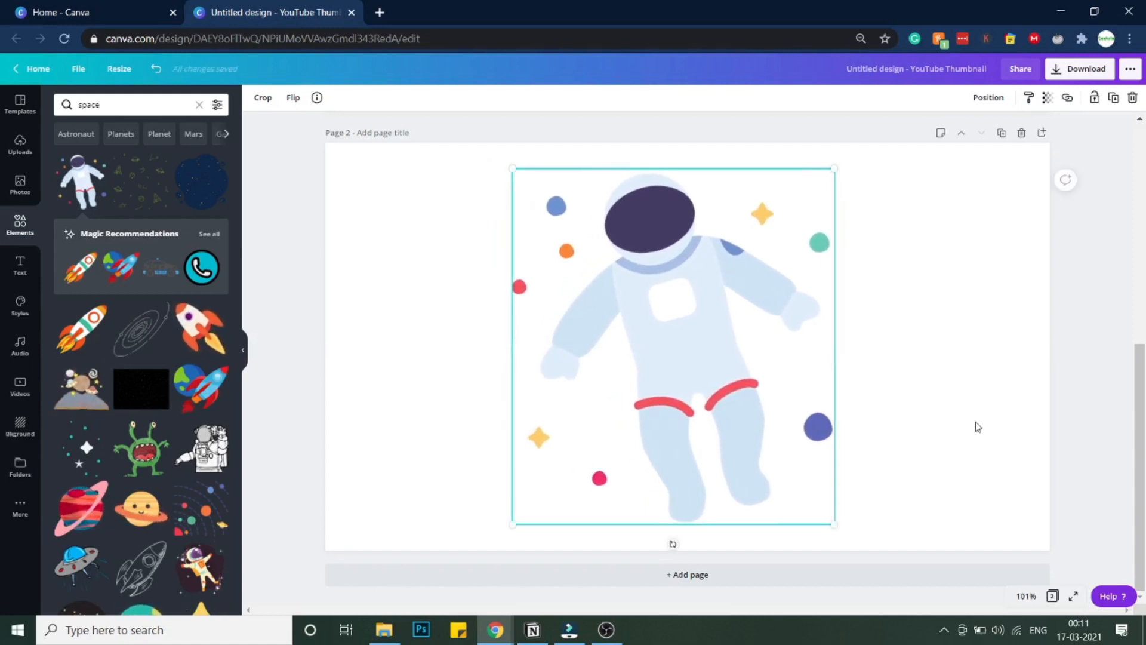
# - Download both pages of the design as PNG files with a transparent background
pyautogui.scroll(5, 978, 427)
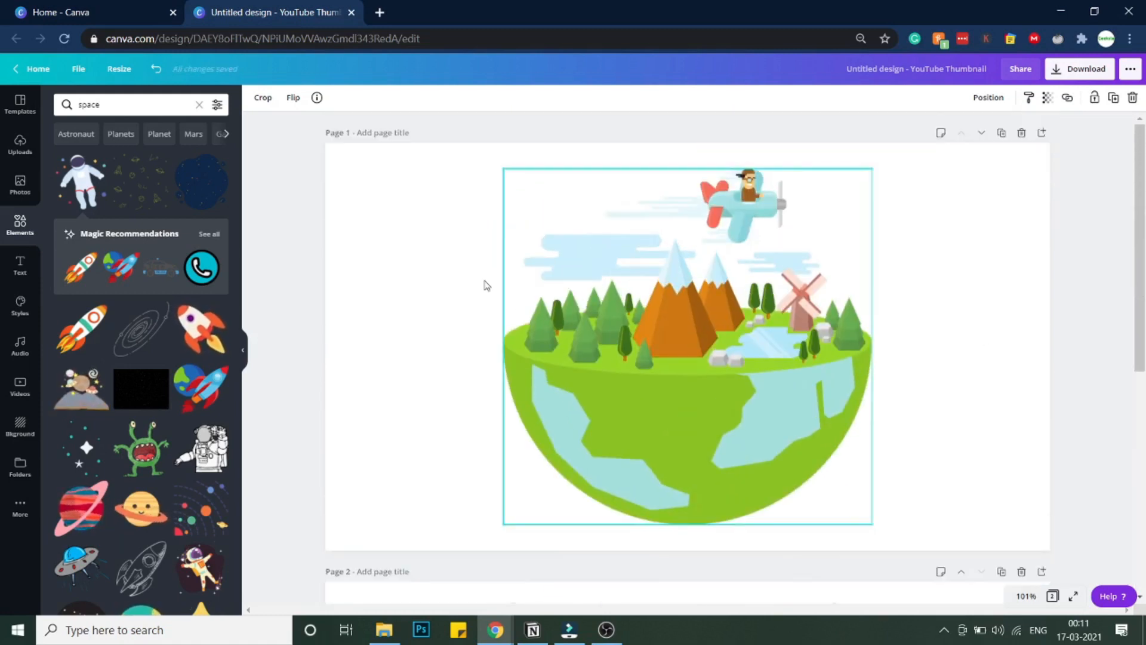
pyautogui.scroll(-5, 410, 243)
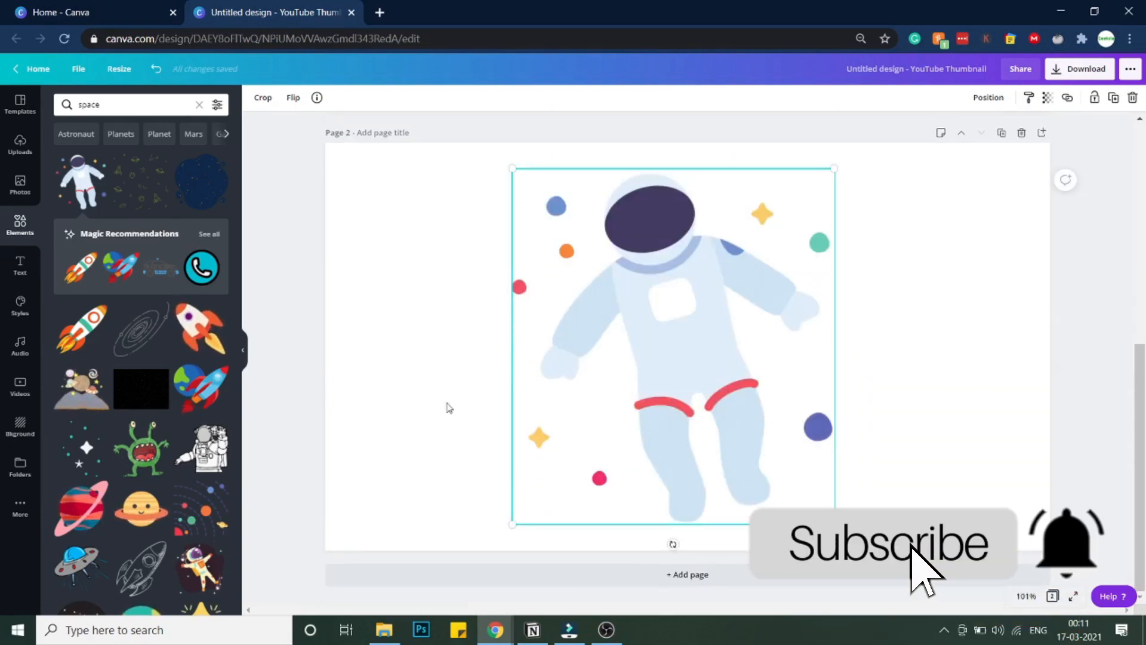
pyautogui.click(1069, 257)
pyautogui.scroll(5, 960, 277)
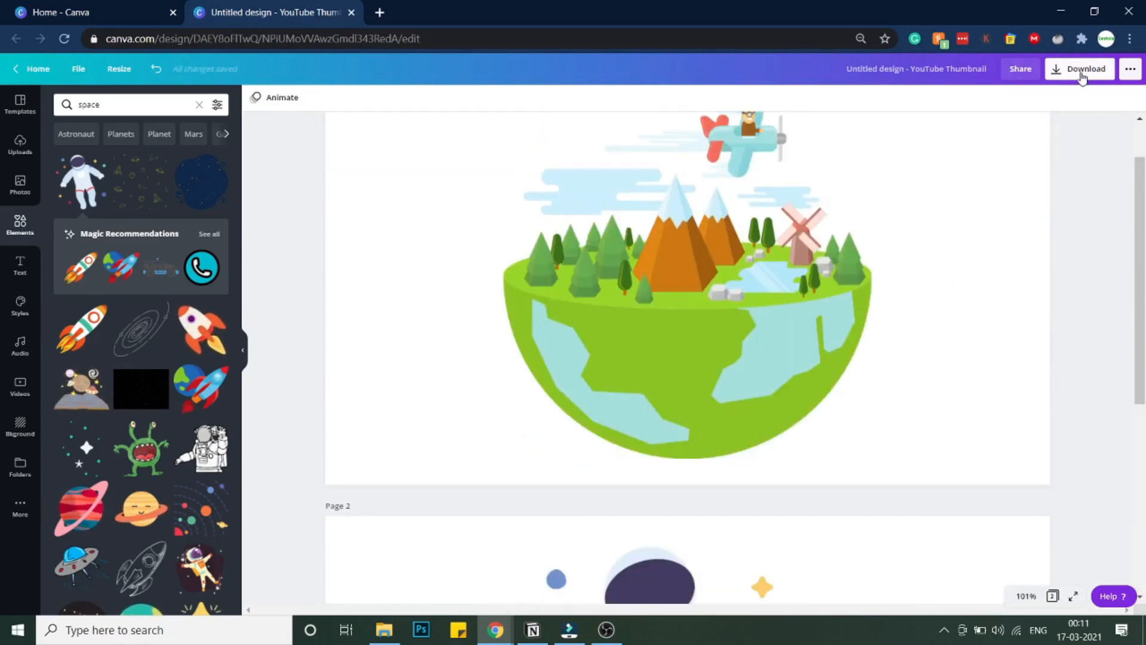
pyautogui.click(1082, 70)
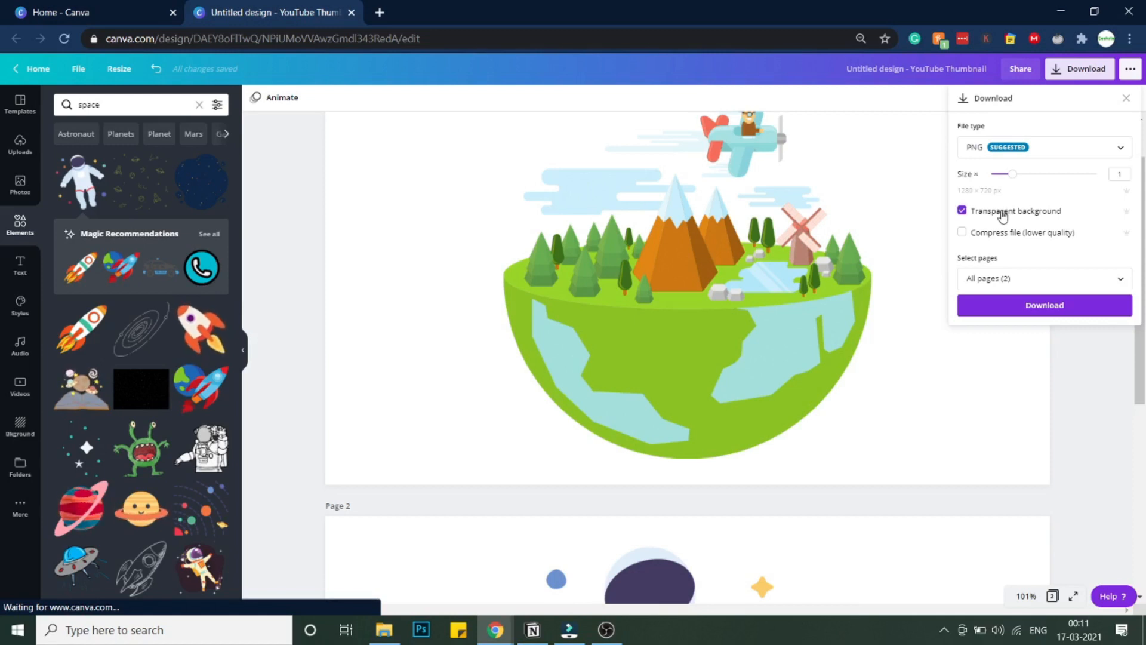
pyautogui.click(1053, 282)
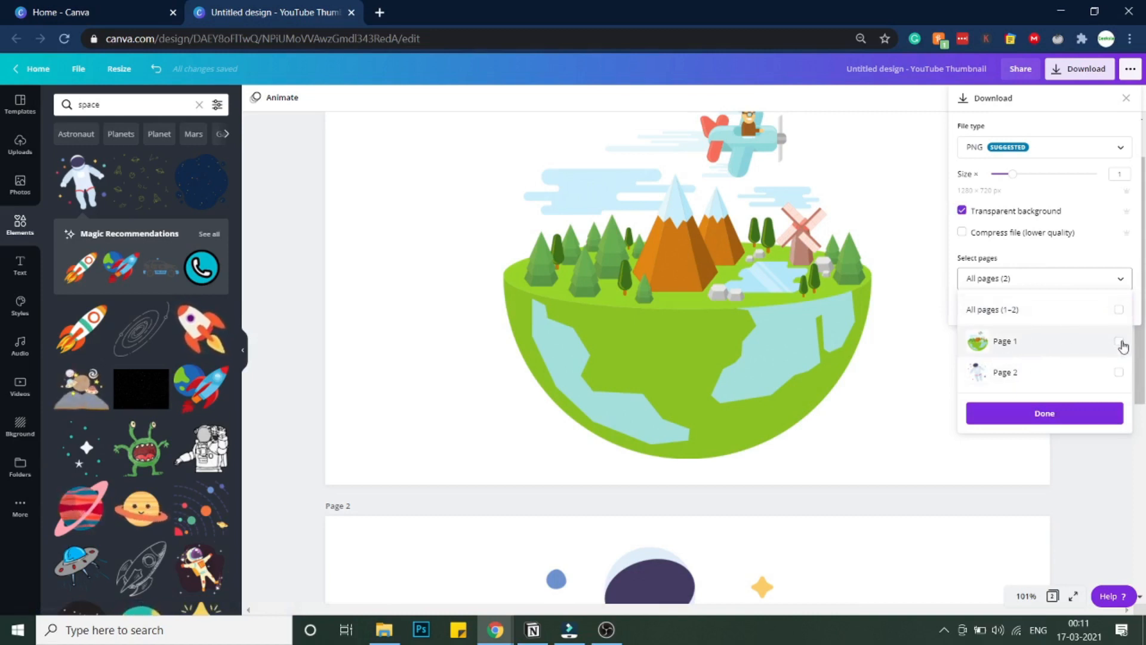
pyautogui.click(1100, 262)
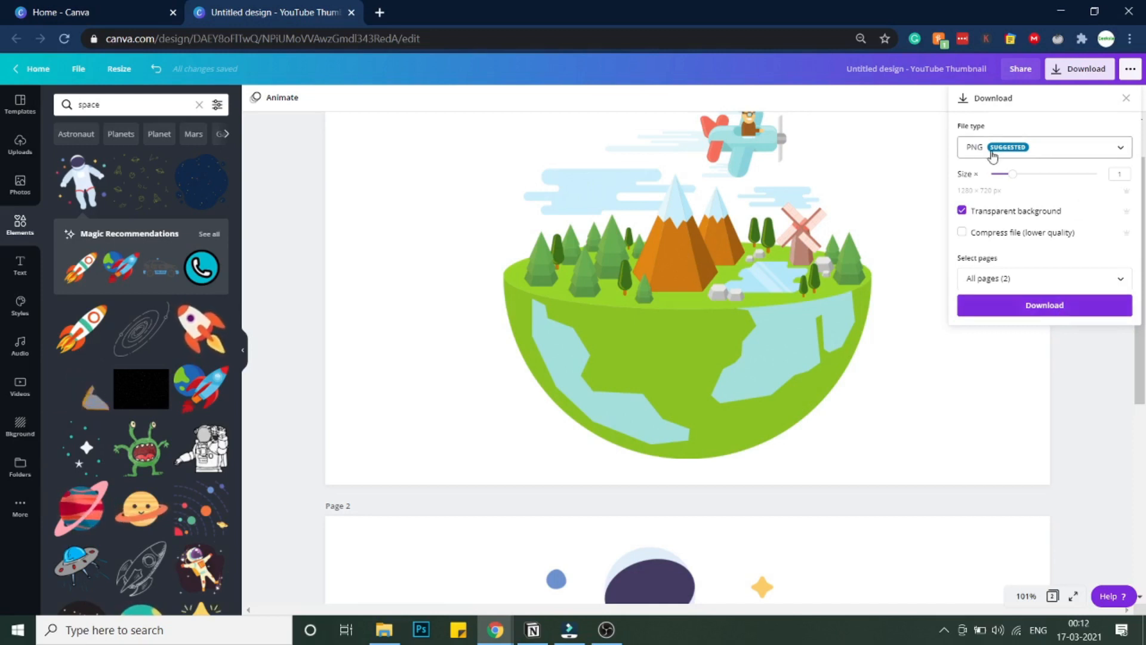
pyautogui.click(1052, 308)
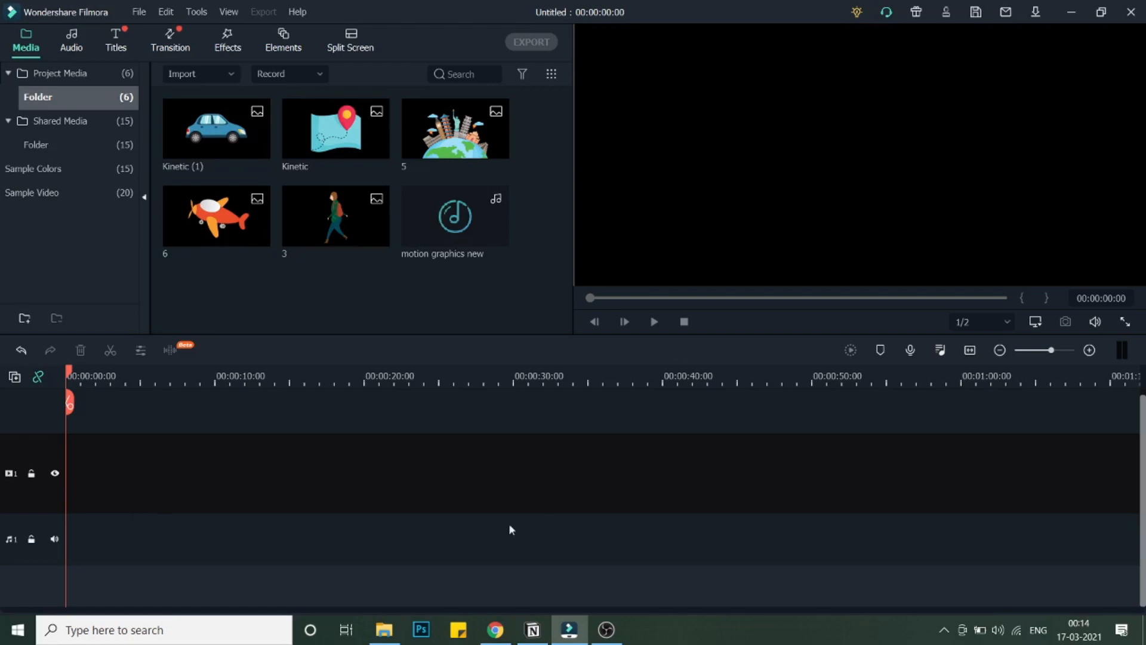
# - Place the Gradient 3 sample colour at the start of the video track, lasting about 30 seconds
pyautogui.click(62, 170)
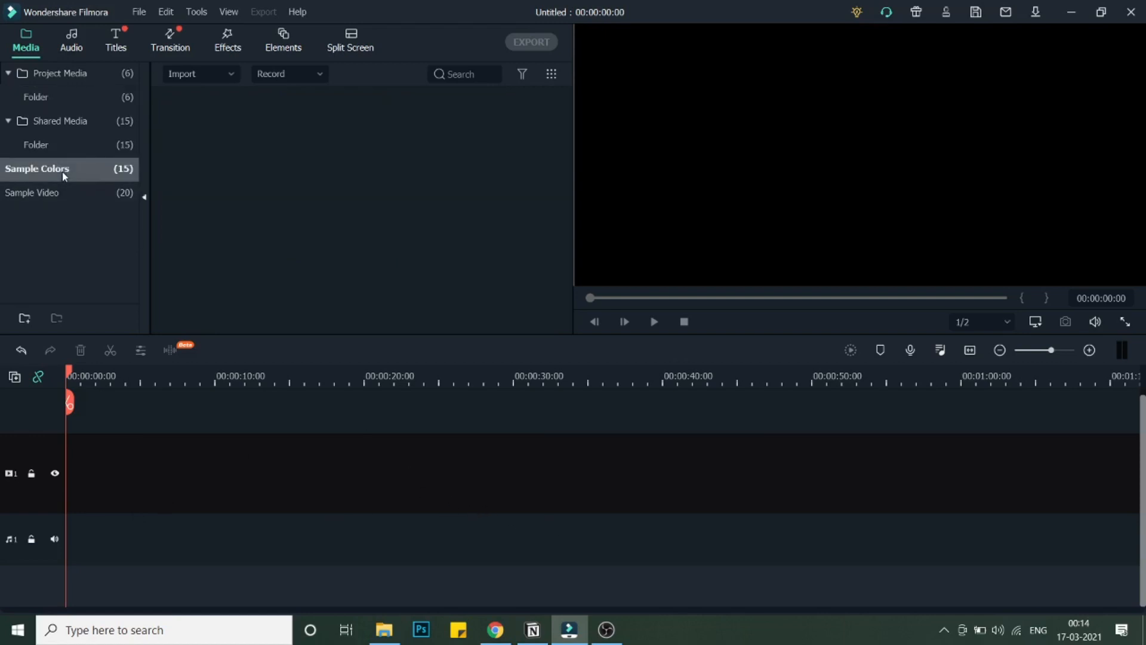
pyautogui.scroll(-3, 259, 225)
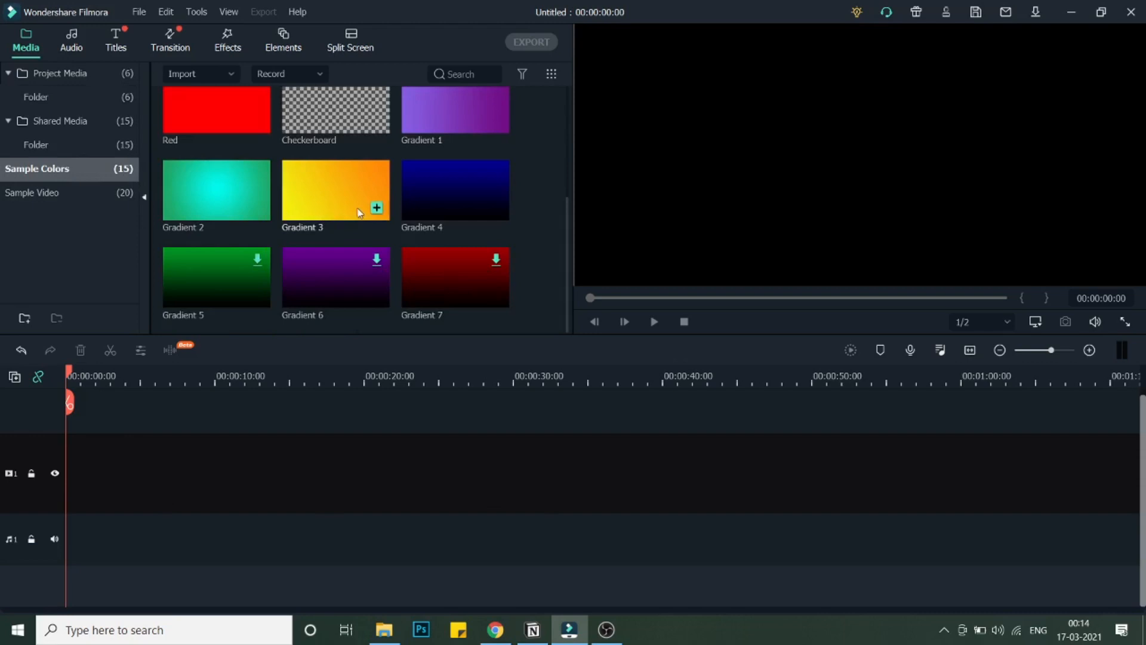
pyautogui.moveTo(307, 199); pyautogui.dragTo(512, 478)
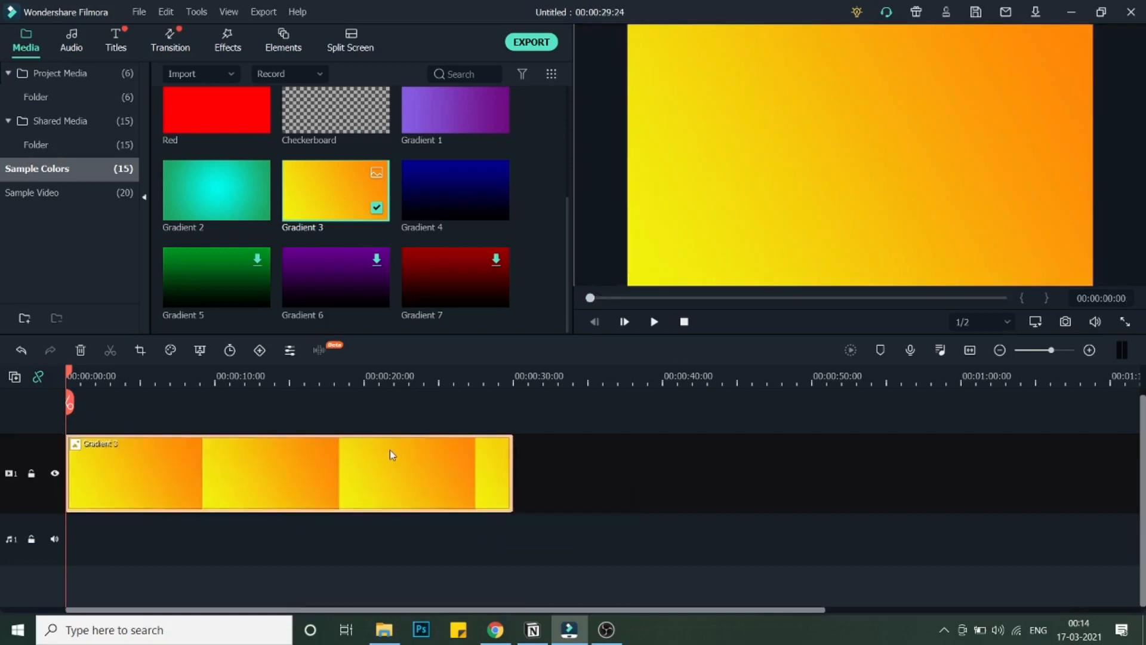
pyautogui.click(256, 391)
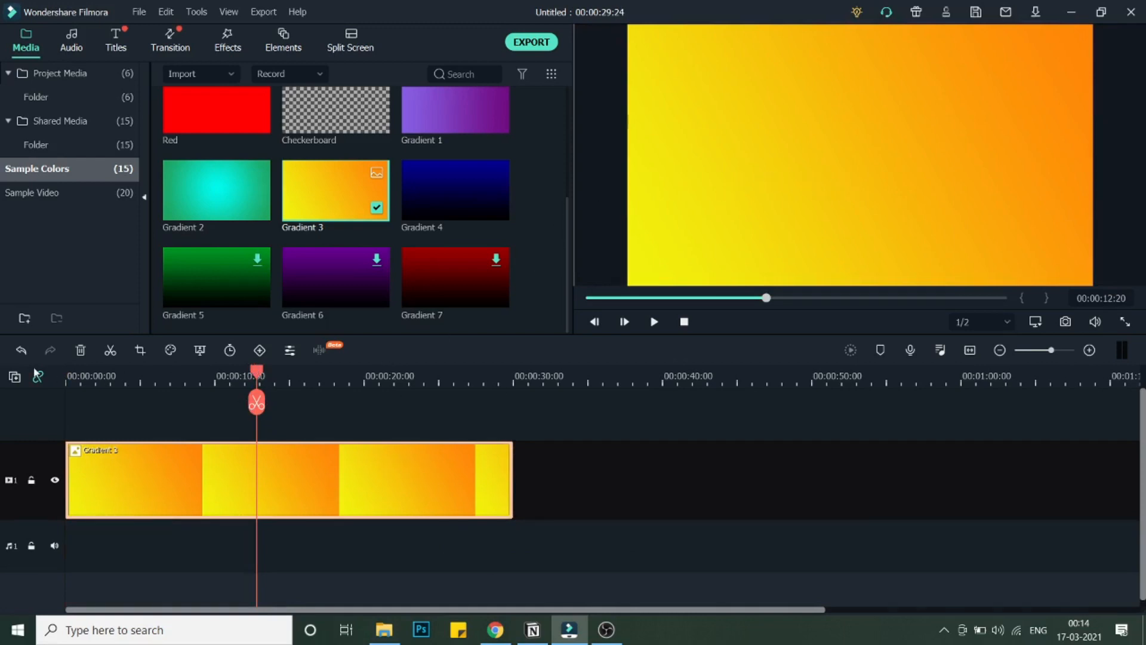
pyautogui.moveTo(266, 378); pyautogui.dragTo(43, 341)
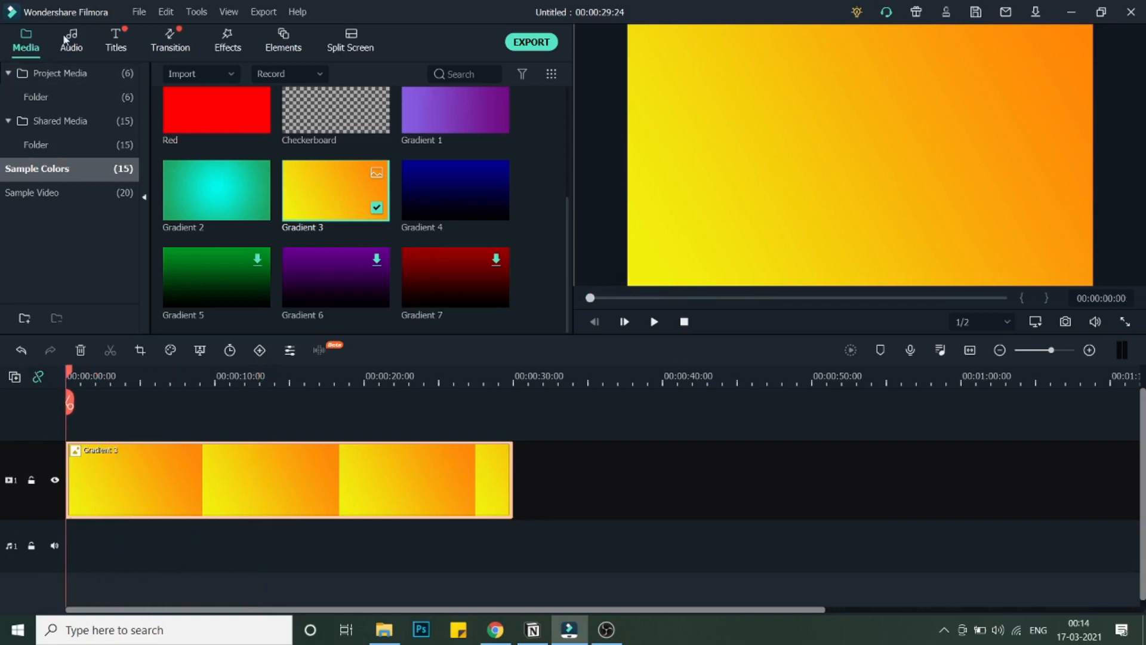
# - Place the "motion graphics new" audio beyond the gradient clip, split it at 00:00:43:17 and delete the part before the cut
pyautogui.click(19, 100)
pyautogui.moveTo(440, 229); pyautogui.dragTo(584, 540)
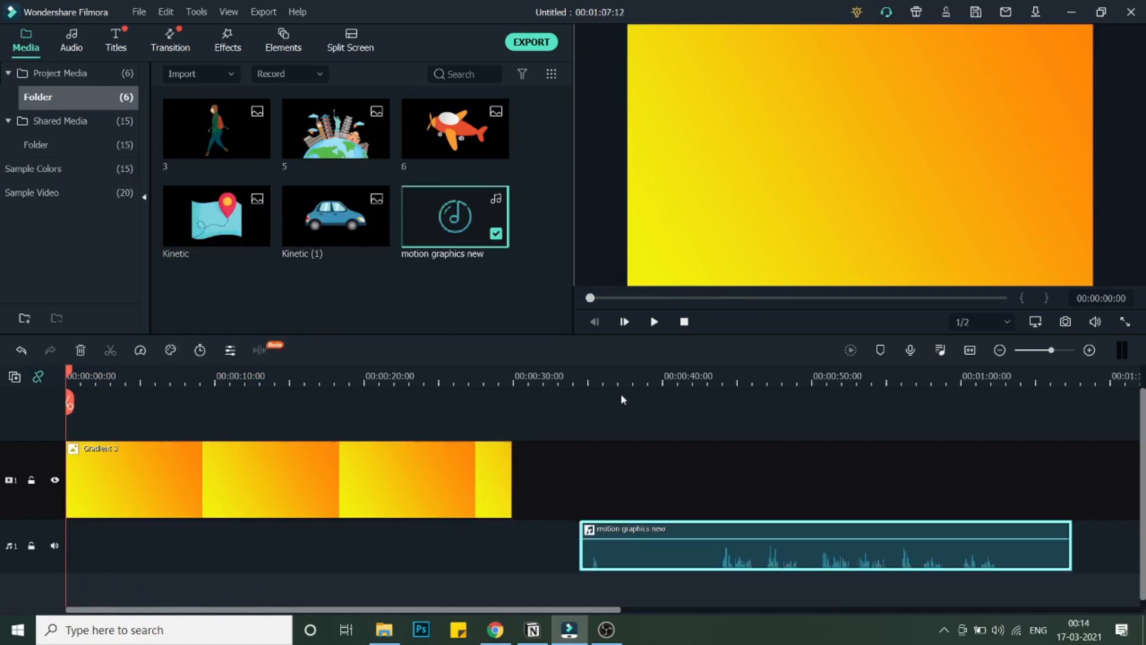
pyautogui.click(703, 375)
pyautogui.moveTo(714, 374); pyautogui.dragTo(720, 384)
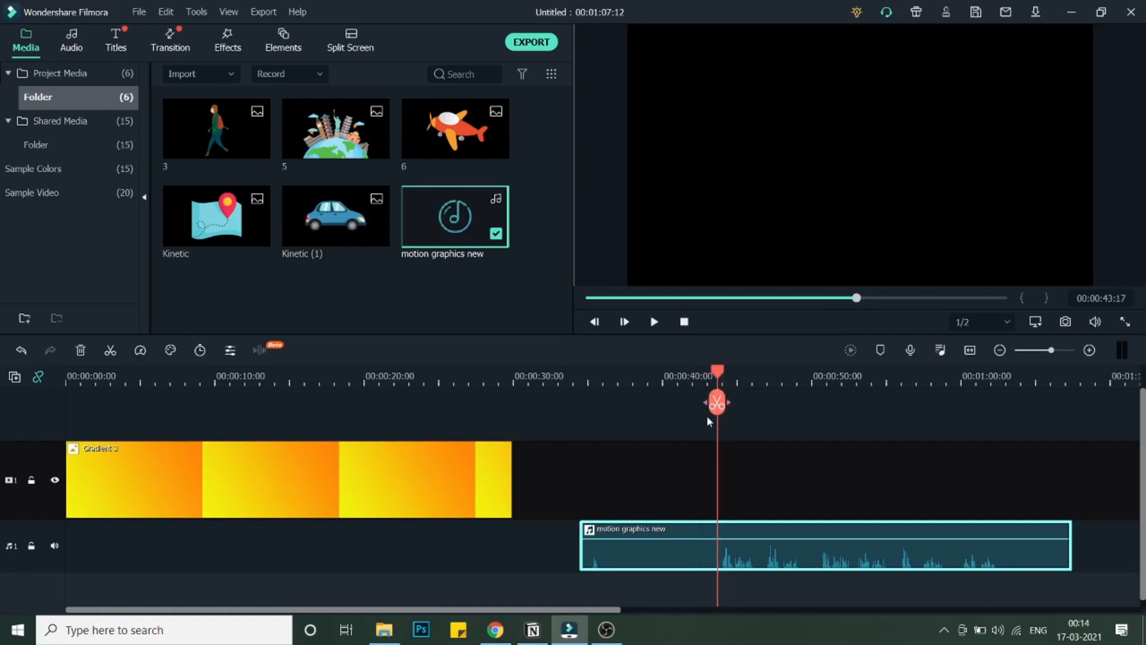
pyautogui.hotkey('ctrl', 'b')
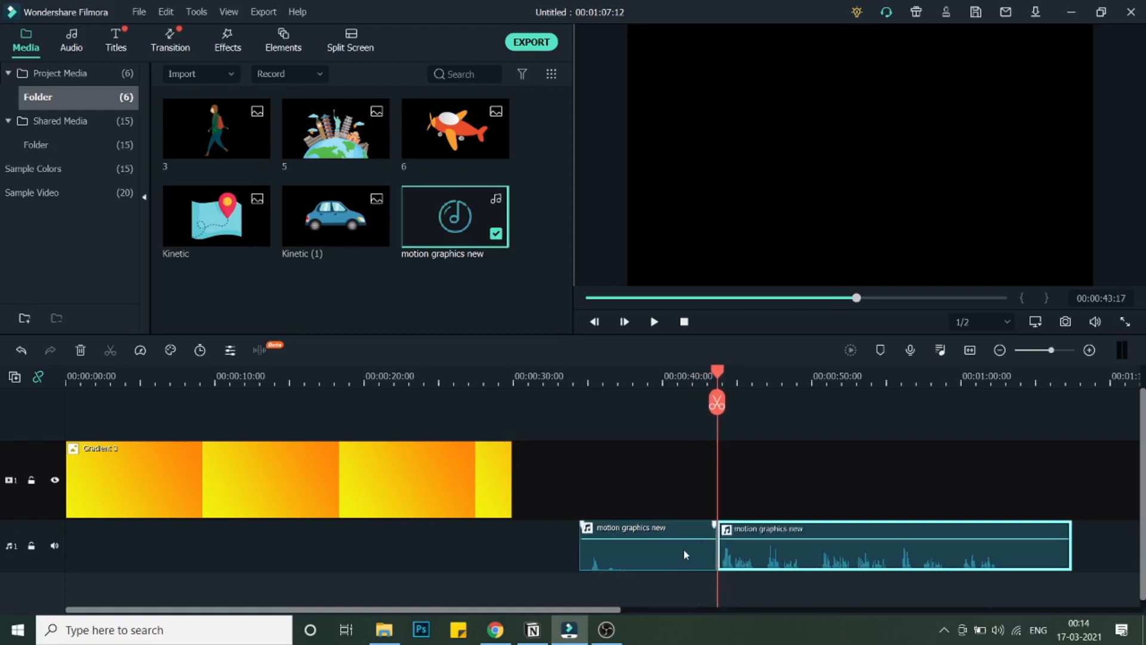
pyautogui.press('Delete')
# - Split the remaining audio at 00:00:49:18 and move the piece before the cut to the start of the audio track
pyautogui.moveTo(721, 370); pyautogui.dragTo(809, 403)
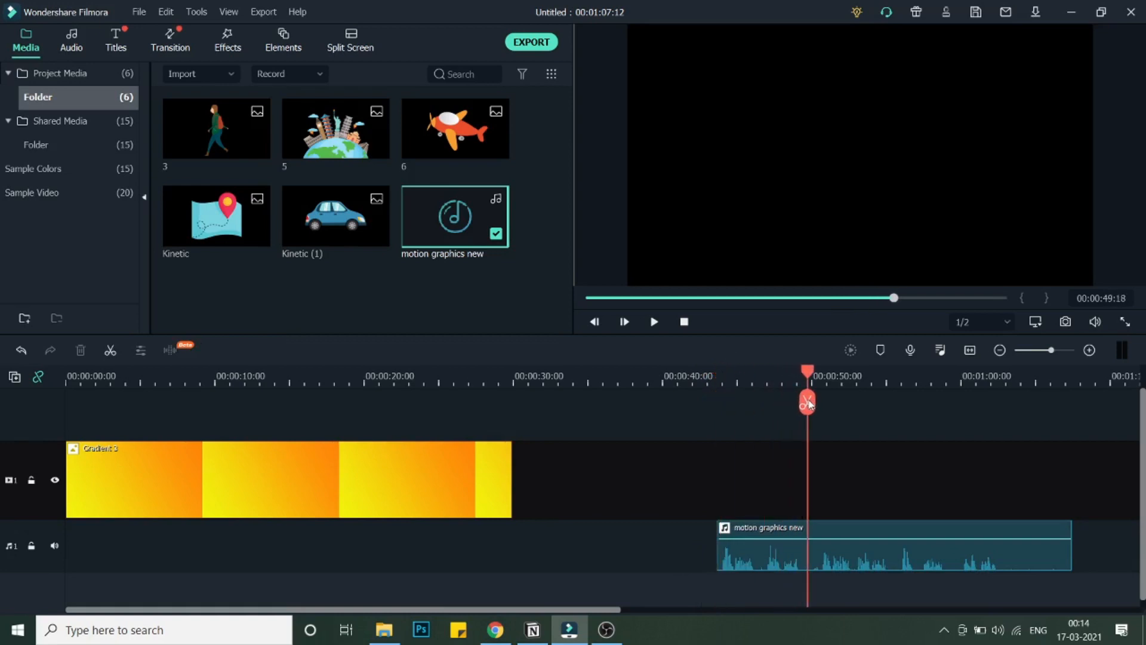
pyautogui.click(819, 565)
pyautogui.hotkey('ctrl', 'b')
pyautogui.moveTo(764, 553); pyautogui.dragTo(114, 544)
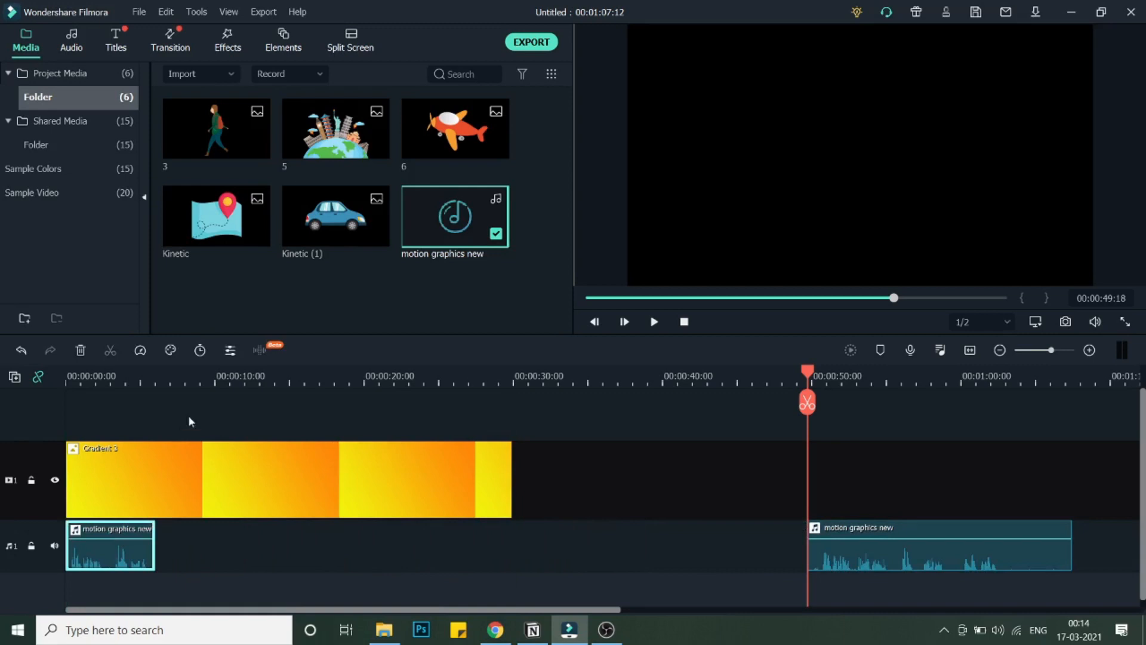
# - Return the playhead to the start of the timeline and delete the leftover audio piece beginning at 00:00:49:18
pyautogui.moveTo(99, 378); pyautogui.dragTo(46, 383)
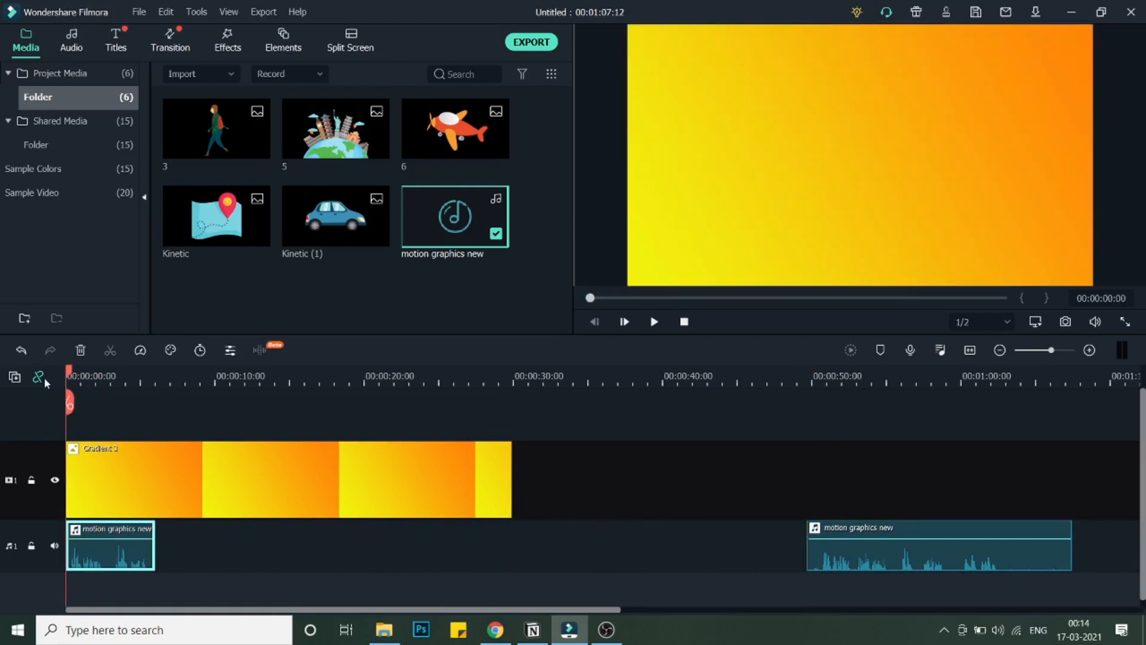
pyautogui.click(880, 554)
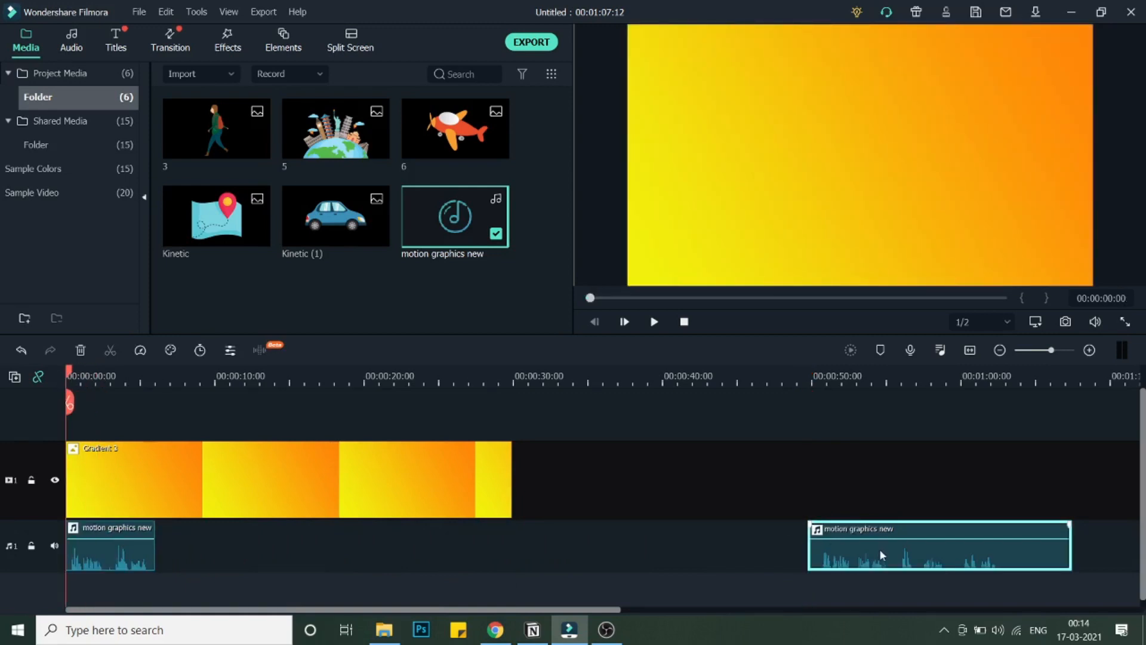
pyautogui.press('Delete')
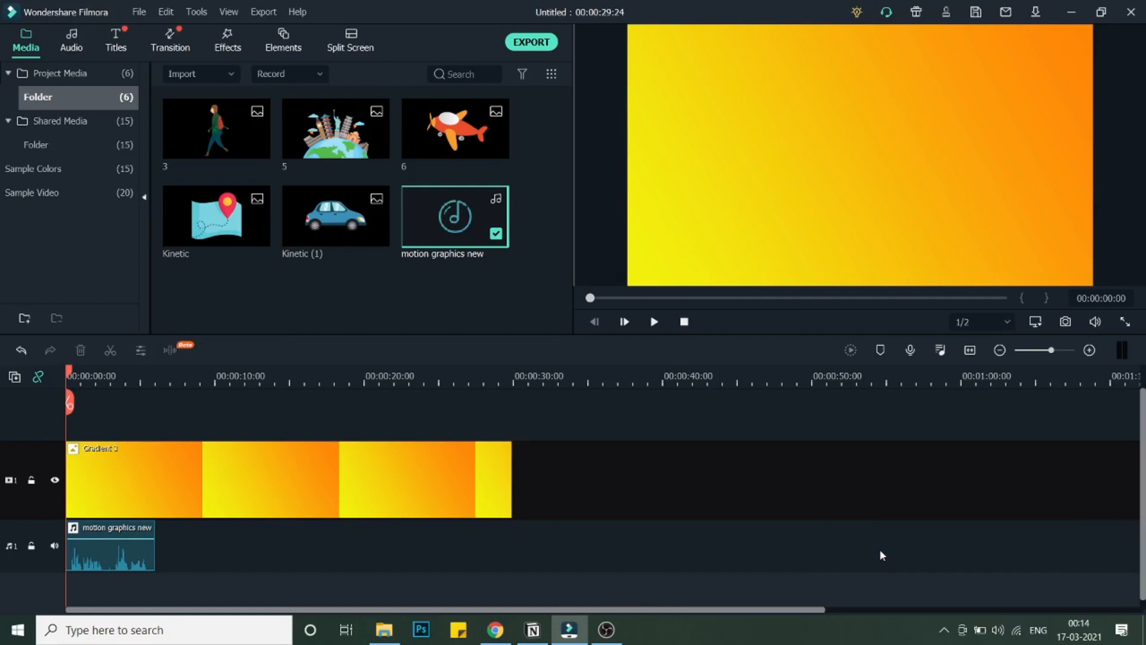
# - Play back the trimmed voice audio from the beginning, then return the playhead to the start
pyautogui.press('space')
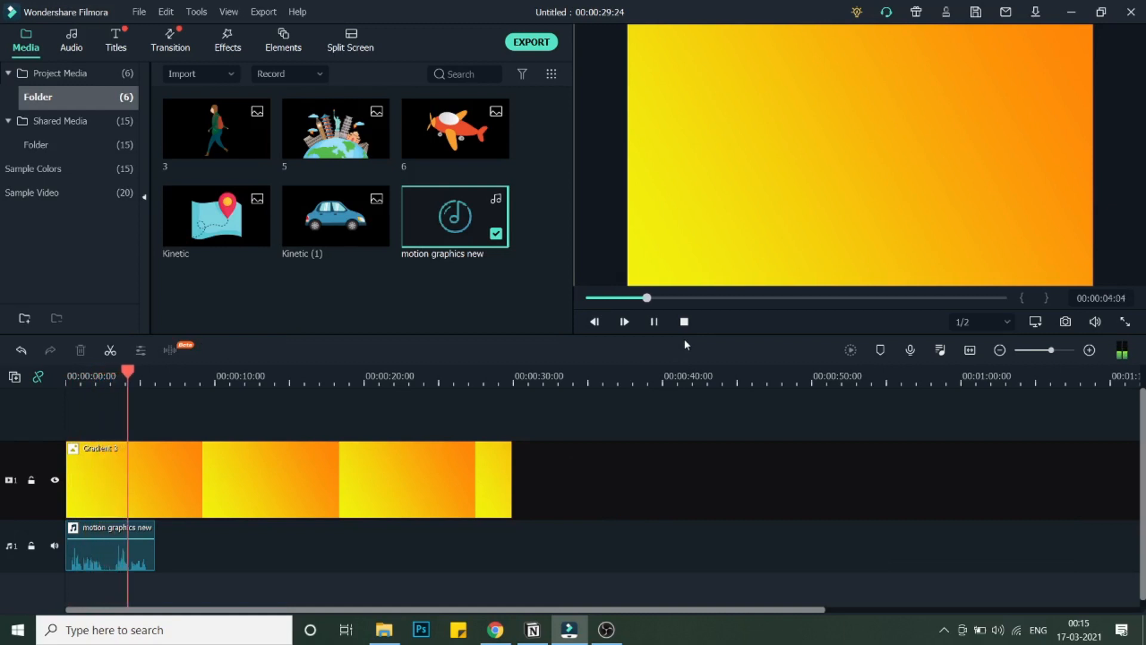
pyautogui.press('space')
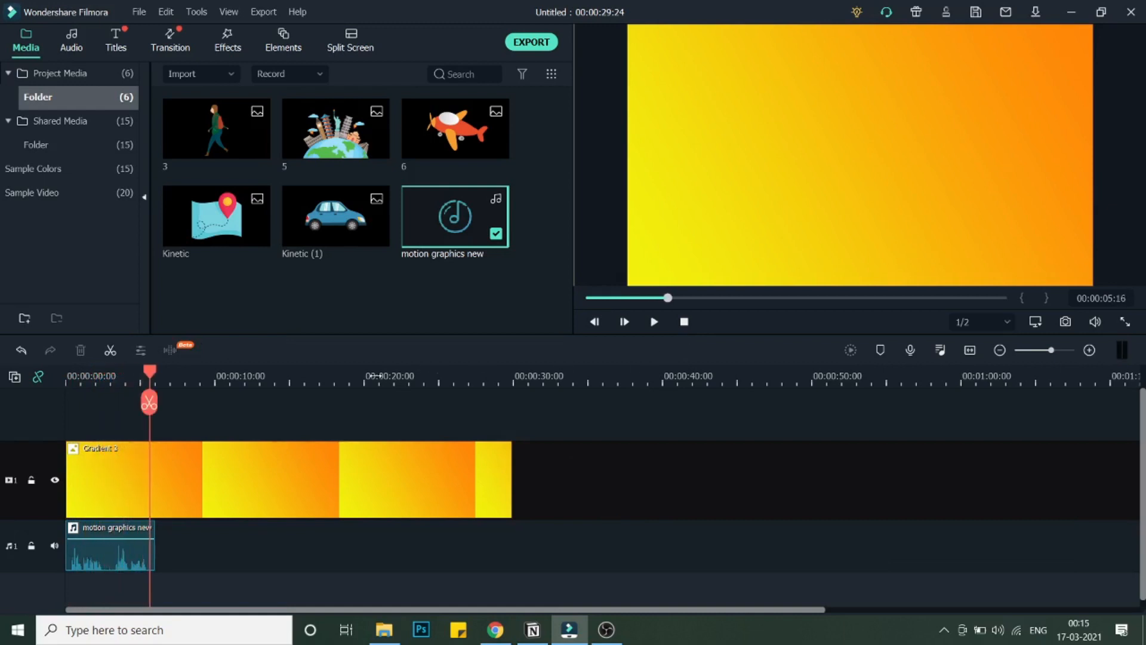
pyautogui.click(62, 376)
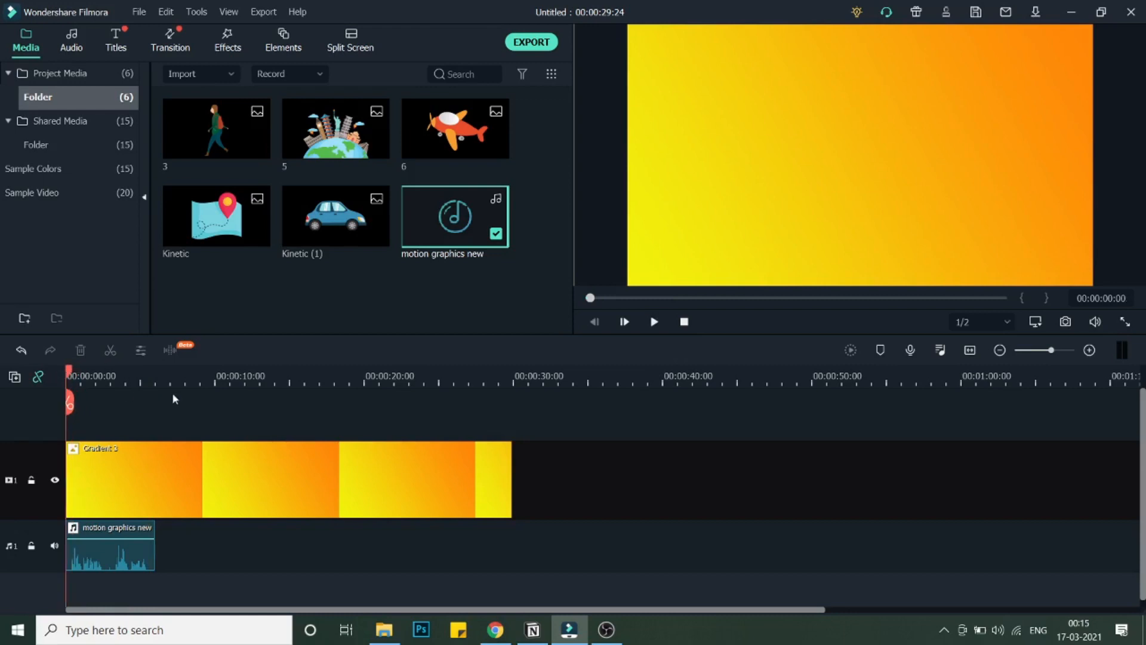
# - Add a Basic 6 title on a track above the gradient at about 00:00:00:07 and shorten it to about 22 frames
pyautogui.scroll(3, 341, 390)
pyautogui.scroll(-1, 289, 505)
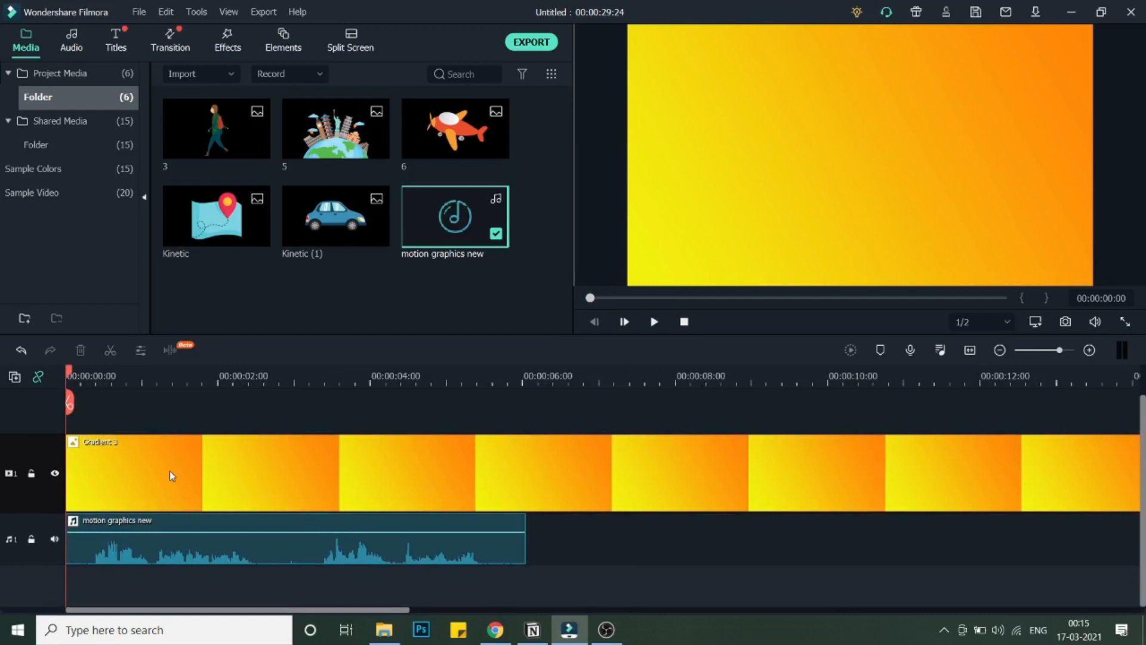
pyautogui.scroll(1, 171, 472)
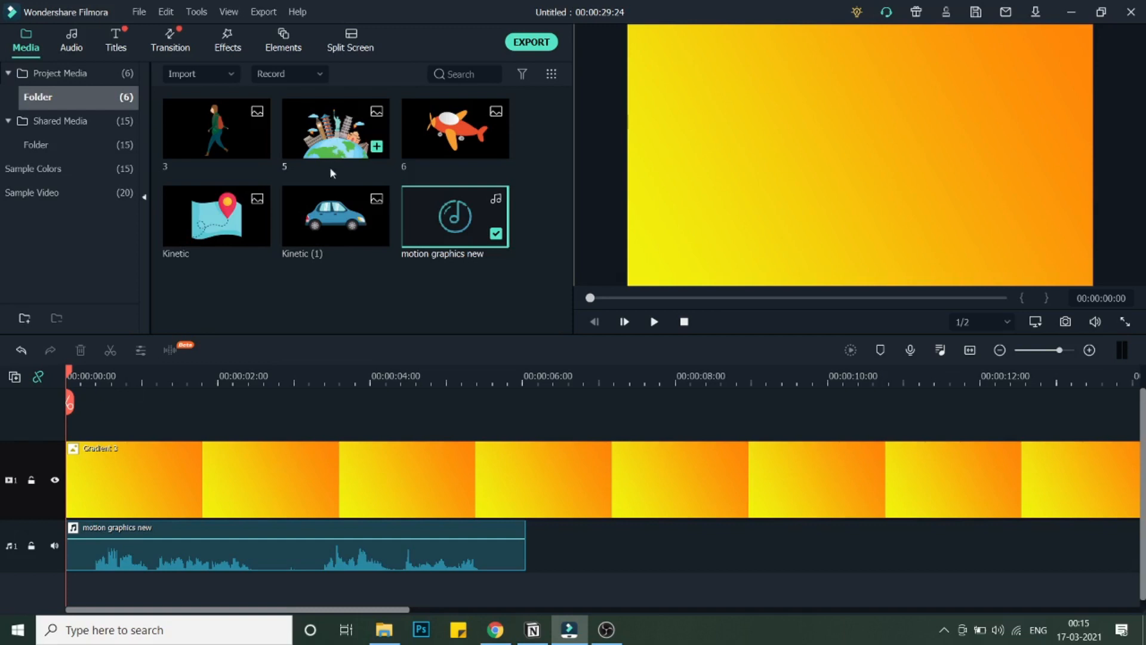
pyautogui.click(116, 46)
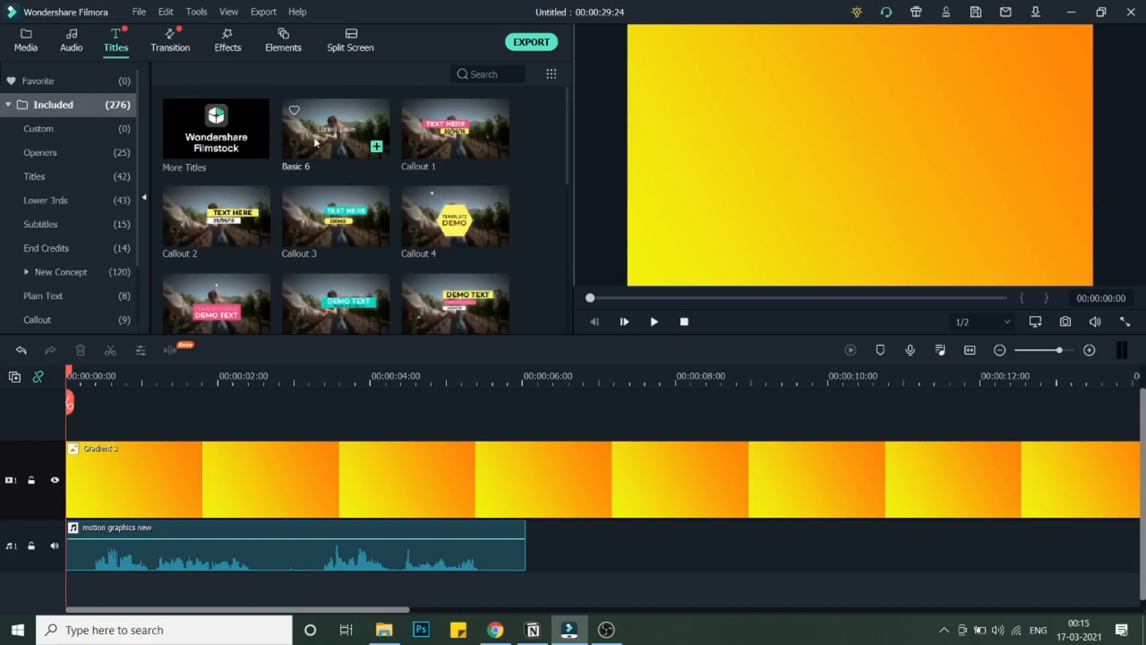
pyautogui.moveTo(319, 141); pyautogui.dragTo(91, 422)
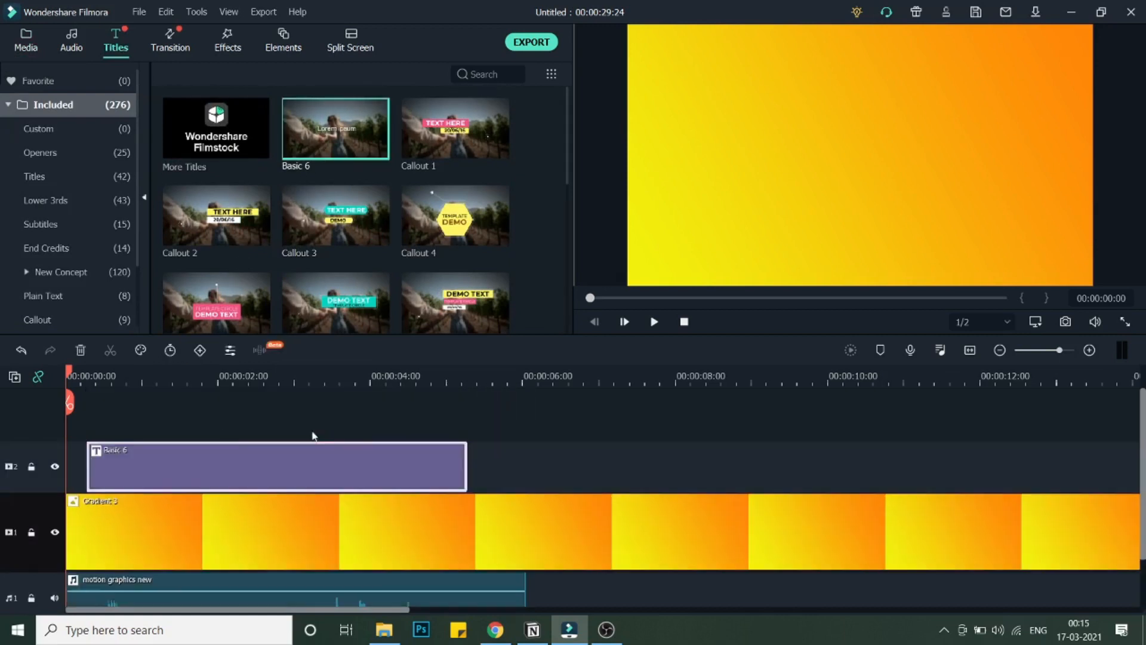
pyautogui.moveTo(467, 464); pyautogui.dragTo(153, 436)
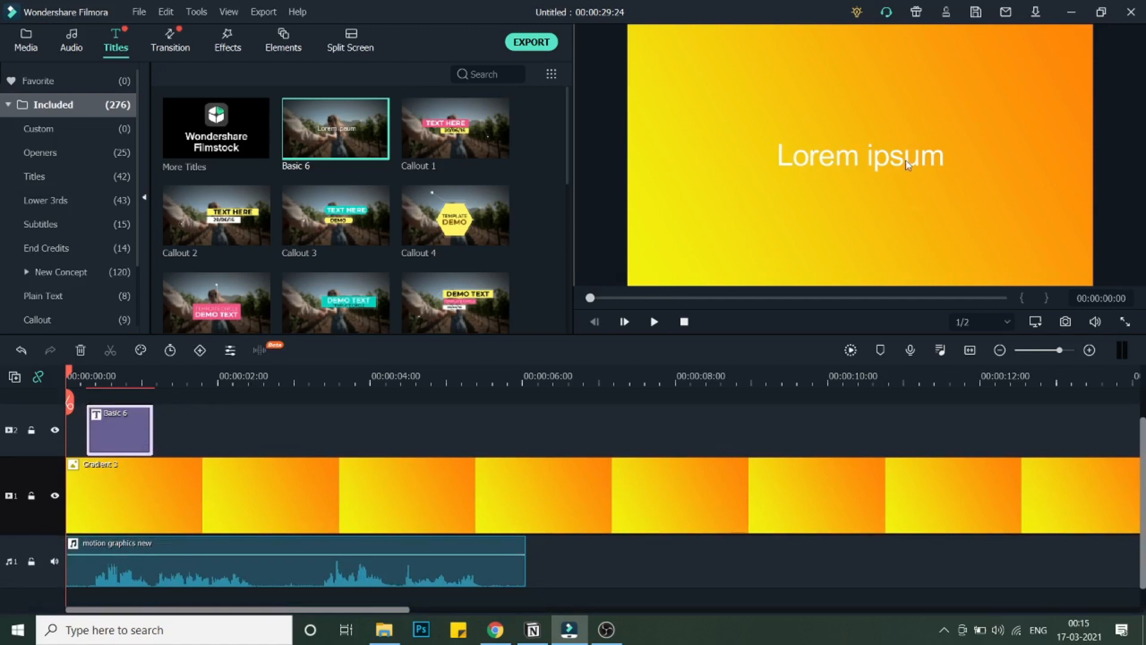
# - Replace the title's placeholder text with "Greatness" and set its font to Bebas Neue Bold
pyautogui.doubleClick(905, 160)
pyautogui.tripleClick(381, 155)
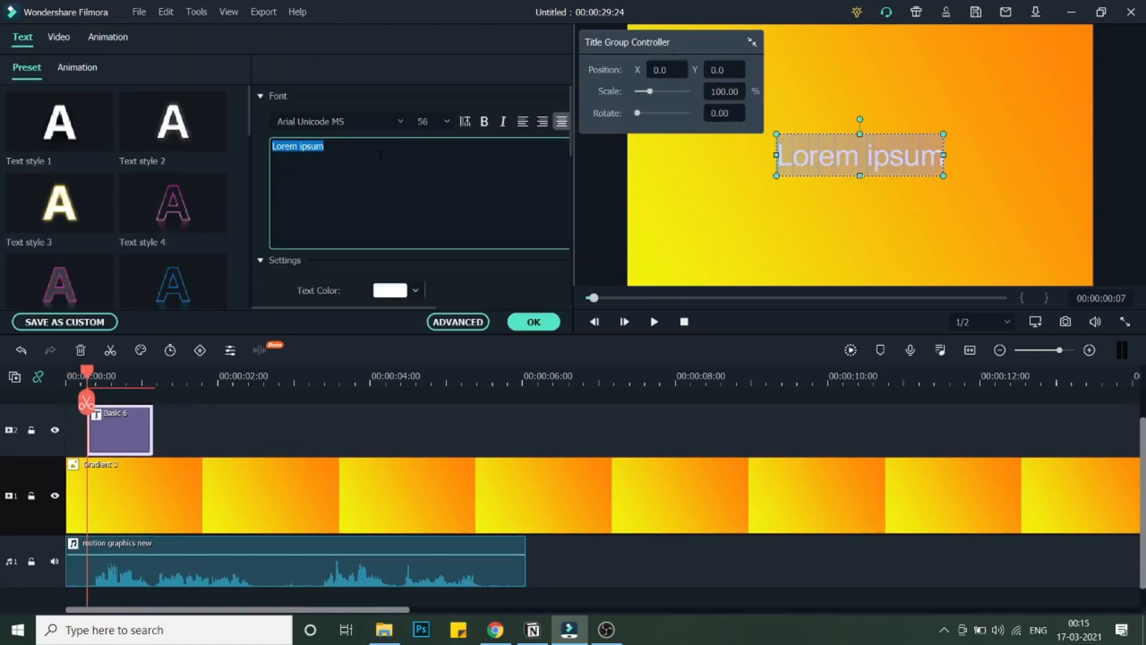
pyautogui.write('Greatness')
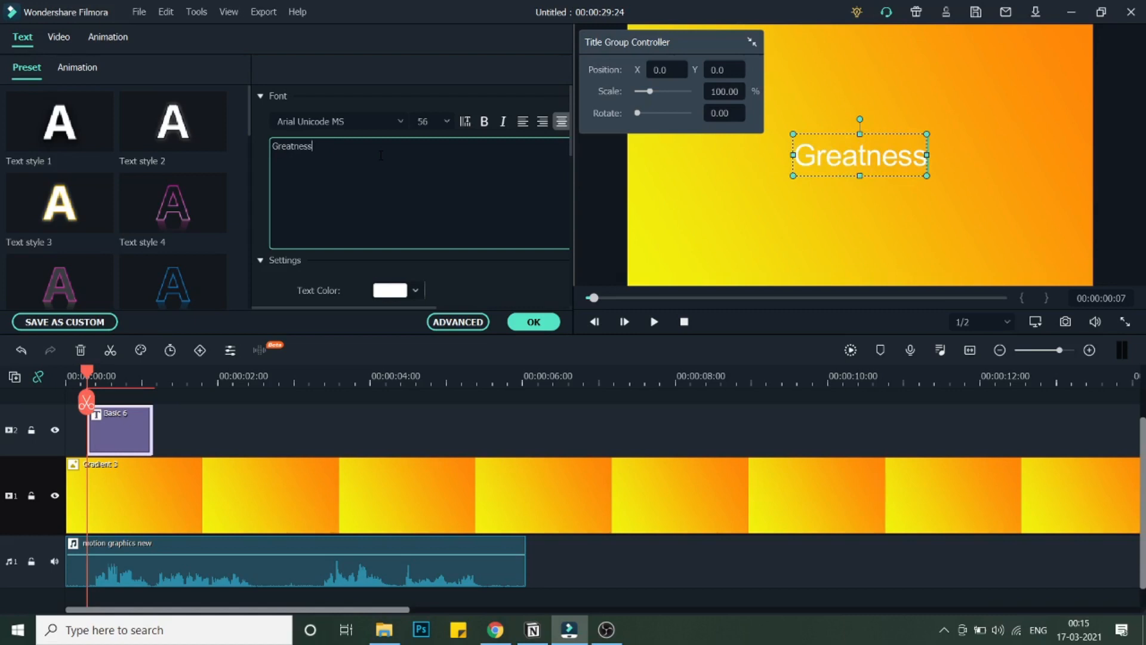
pyautogui.click(398, 119)
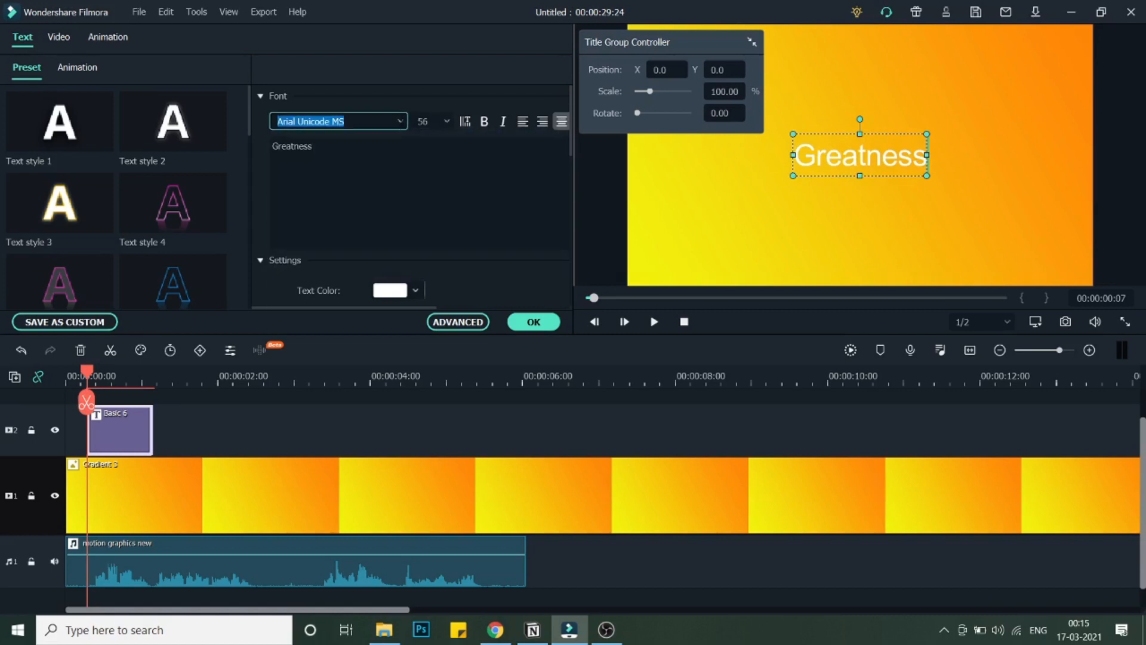
pyautogui.click(402, 123)
pyautogui.scroll(-1, 352, 156)
pyautogui.scroll(-2, 346, 144)
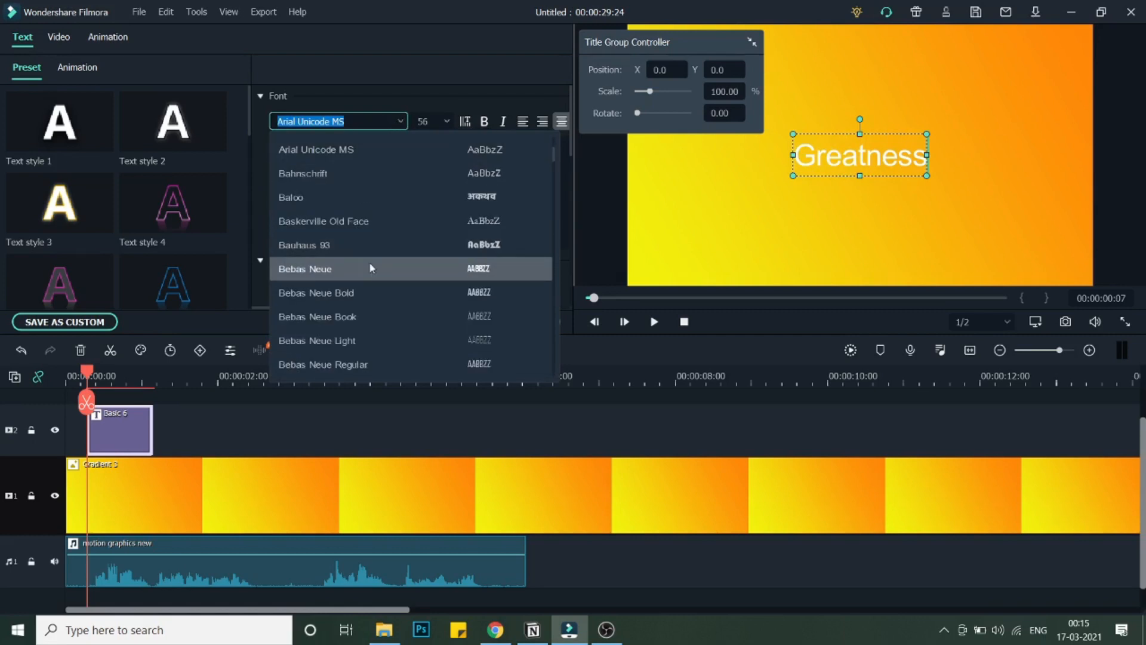
pyautogui.click(372, 291)
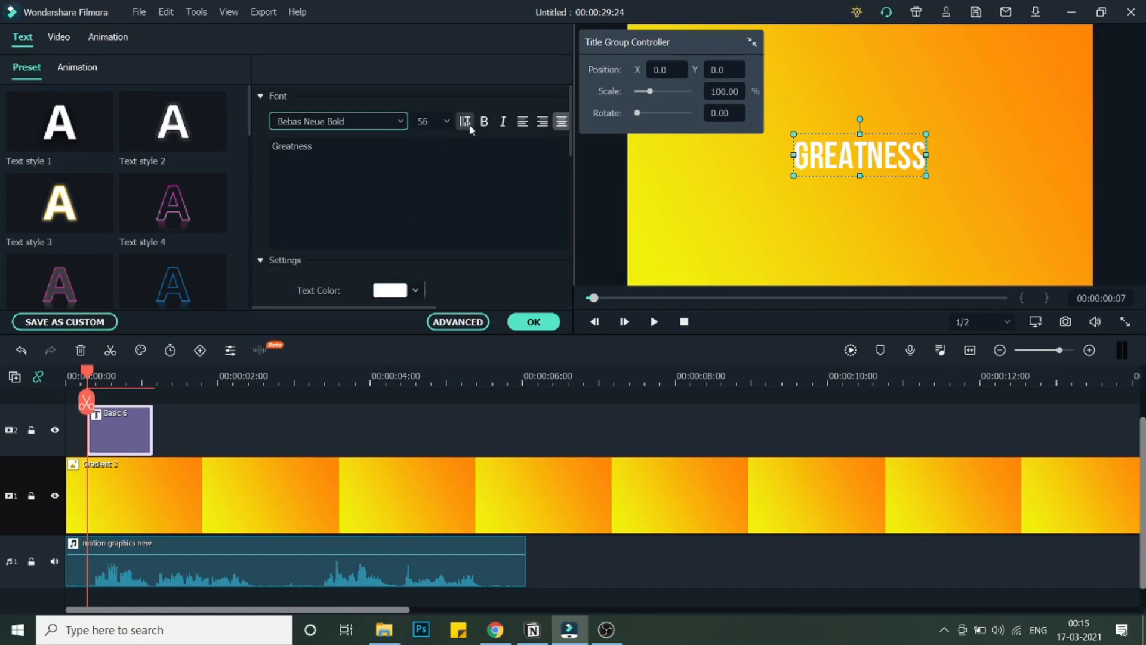
# - Set the Greatness text size to 200, scale its box down to about three-fifths of the frame width and centre it
pyautogui.click(448, 121)
pyautogui.scroll(-2, 429, 197)
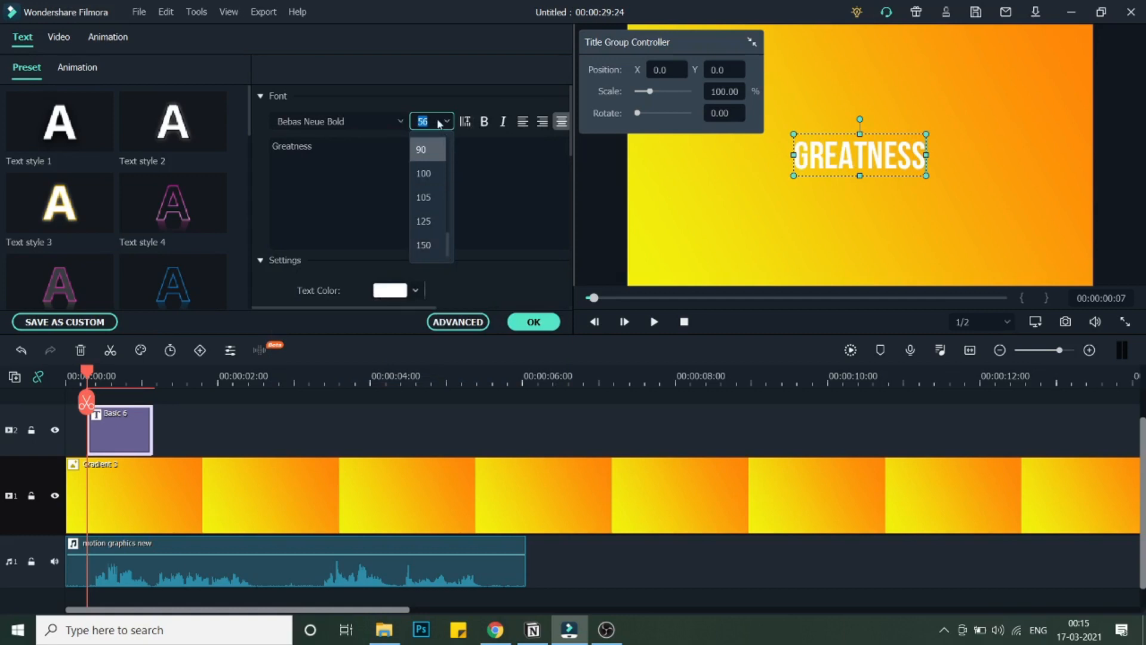
pyautogui.write('20')
pyautogui.press('Return')
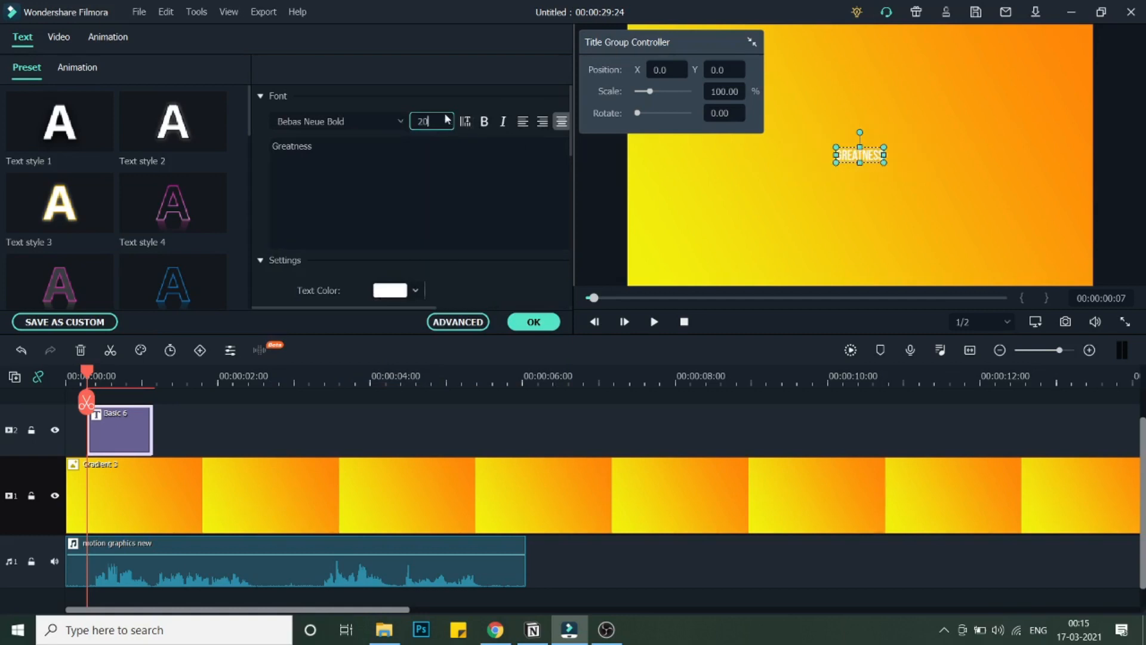
pyautogui.write('0')
pyautogui.press('Return')
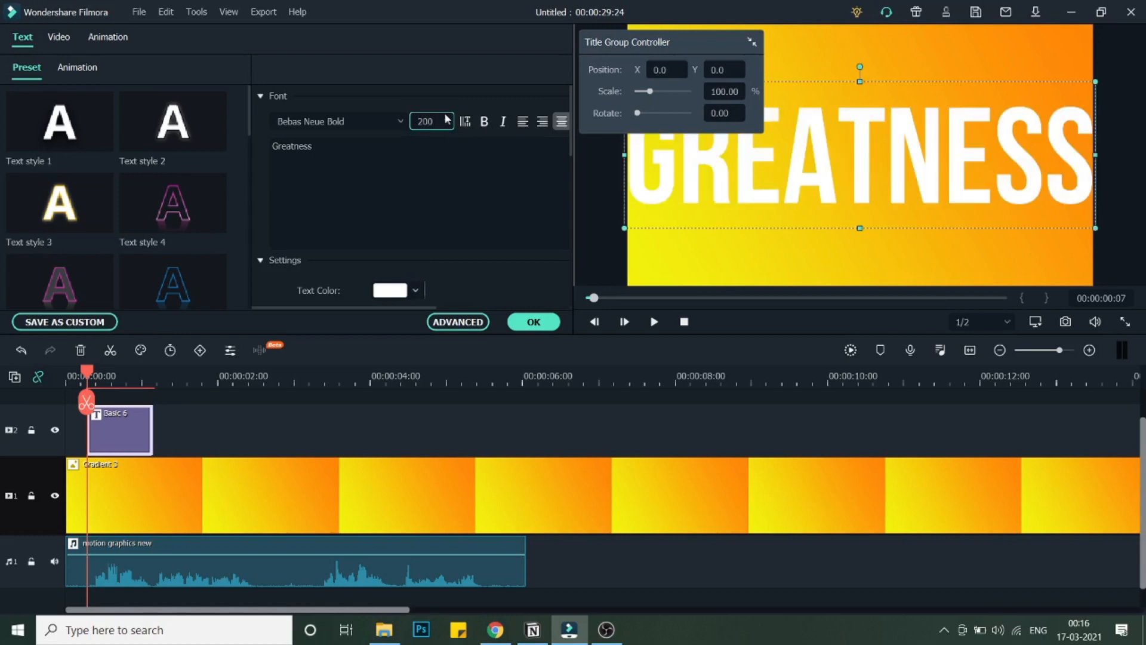
pyautogui.moveTo(1095, 228); pyautogui.dragTo(915, 172)
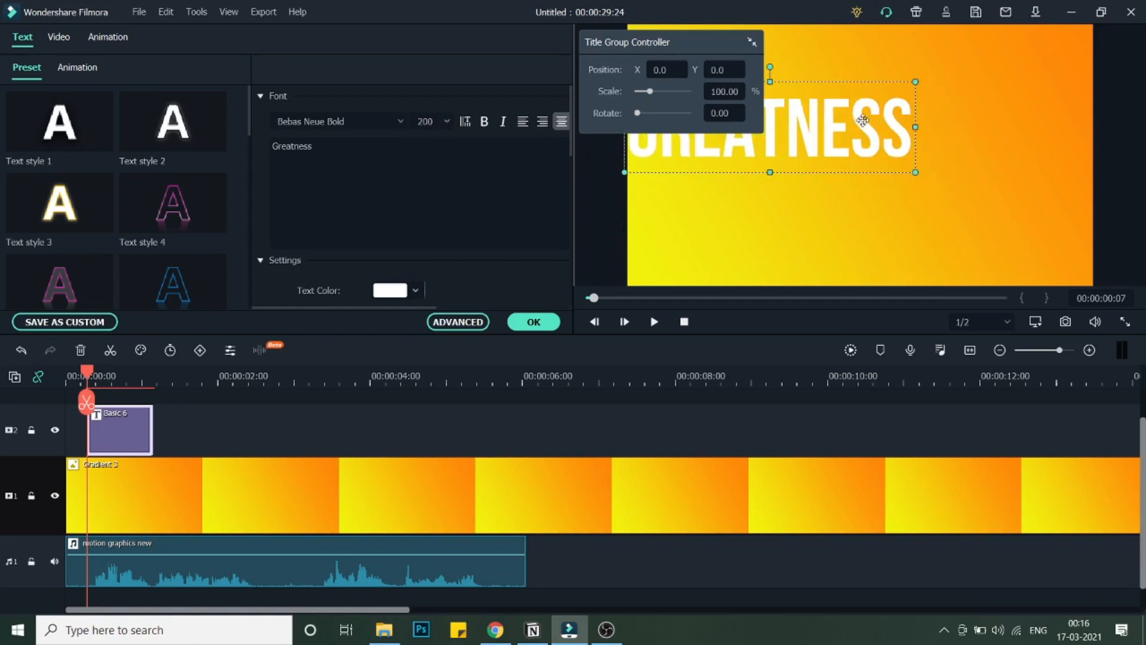
pyautogui.moveTo(863, 120); pyautogui.dragTo(953, 154)
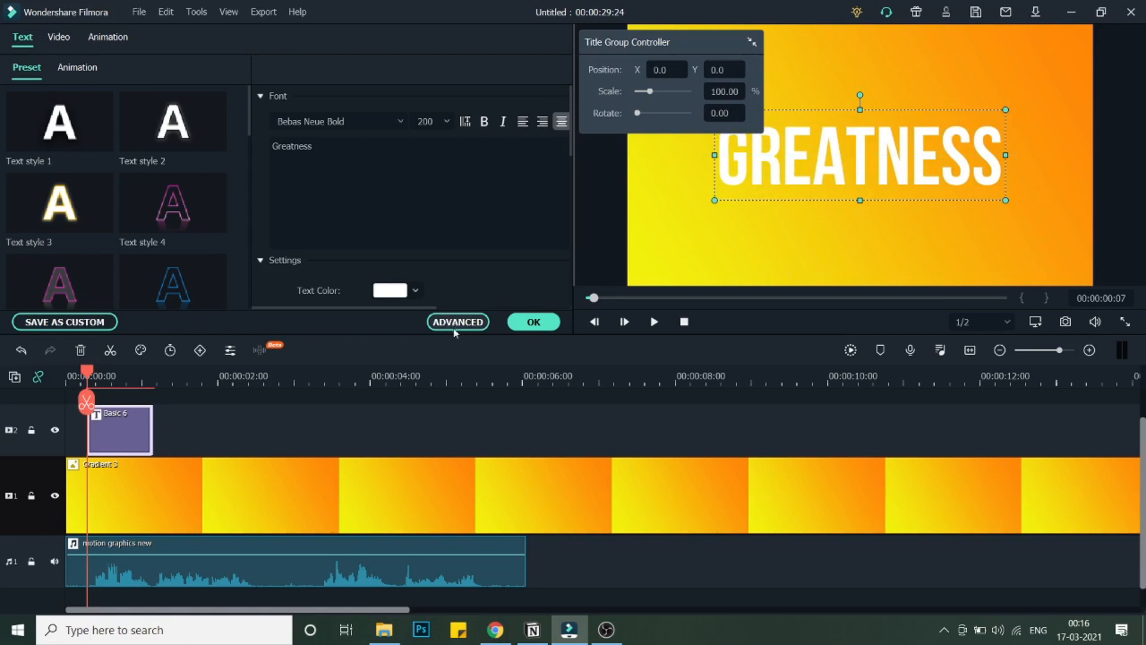
# - In the advanced text editor, enable Text Shadow for the Greatness title and set the shadow colour to black
pyautogui.click(476, 328)
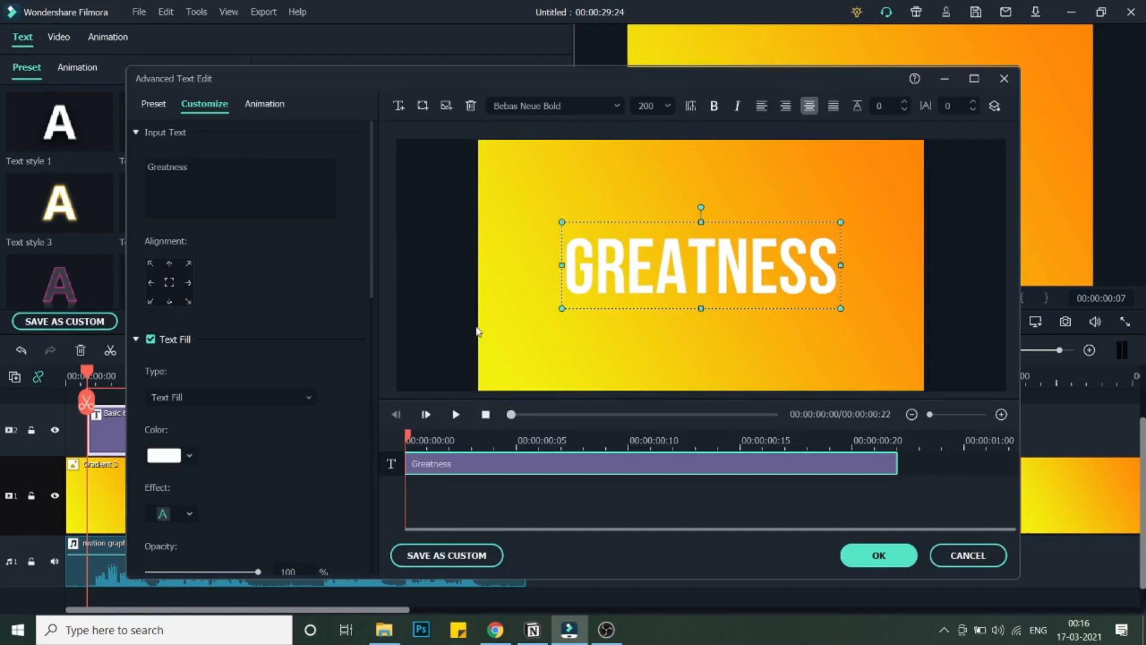
pyautogui.scroll(-6, 207, 224)
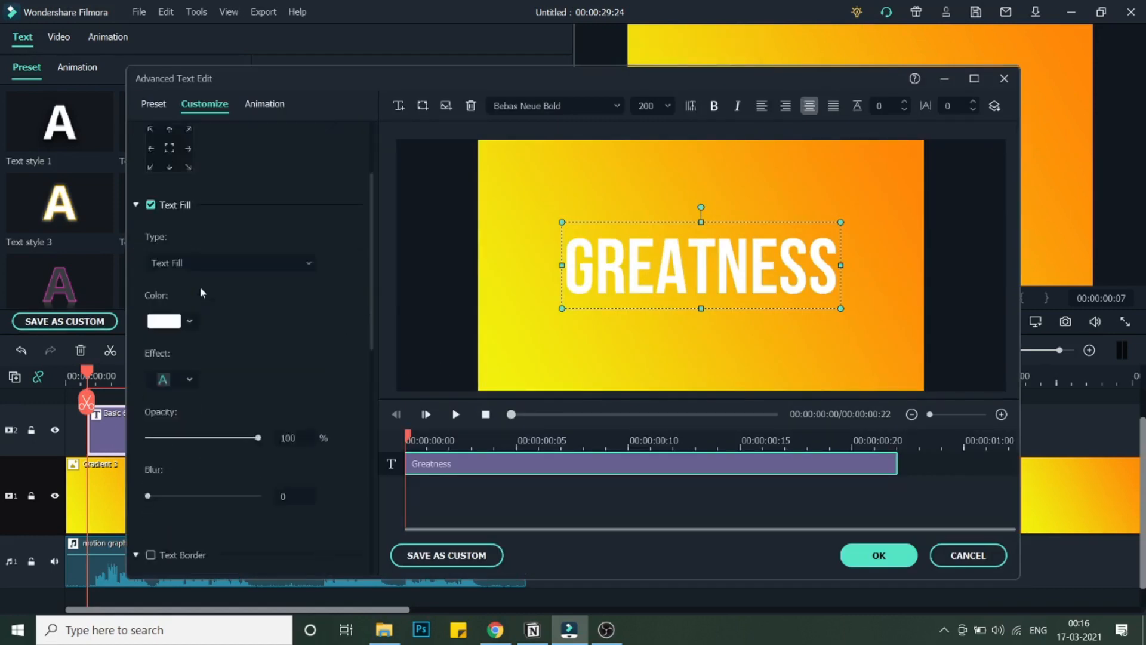
pyautogui.click(190, 246)
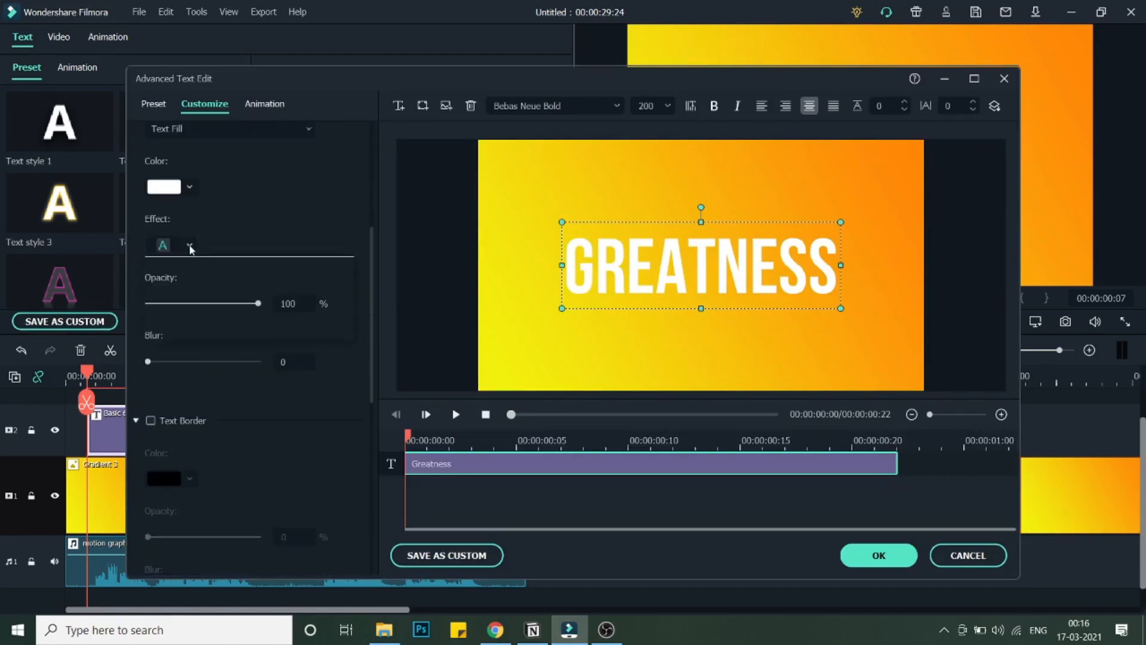
pyautogui.click(190, 246)
pyautogui.scroll(-2, 233, 355)
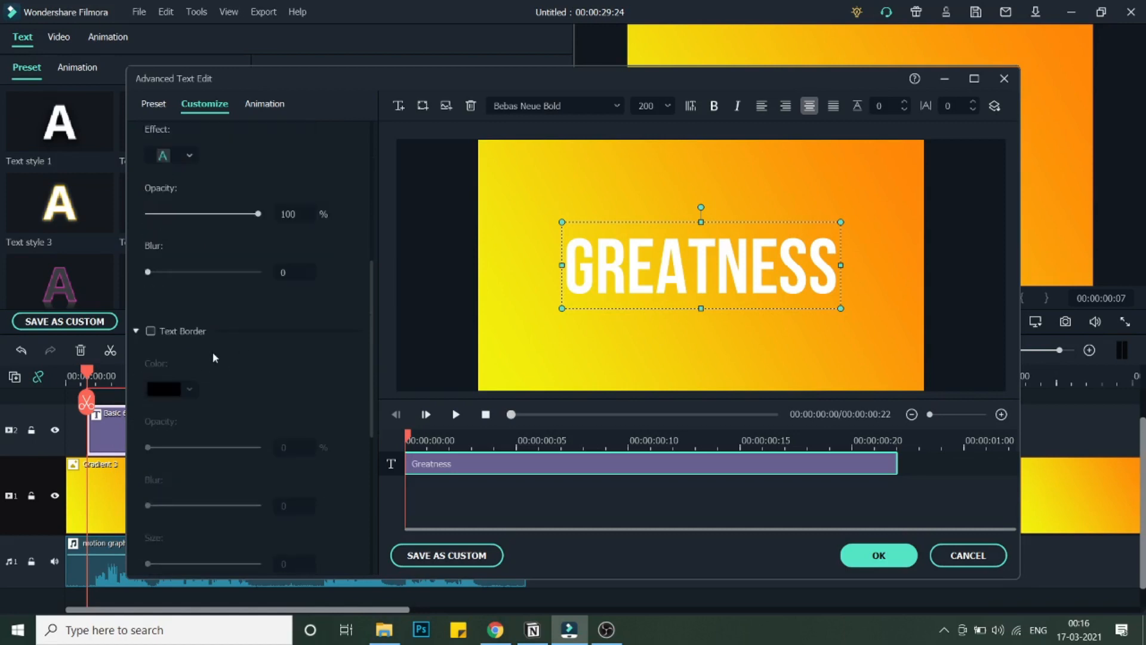
pyautogui.scroll(-4, 215, 382)
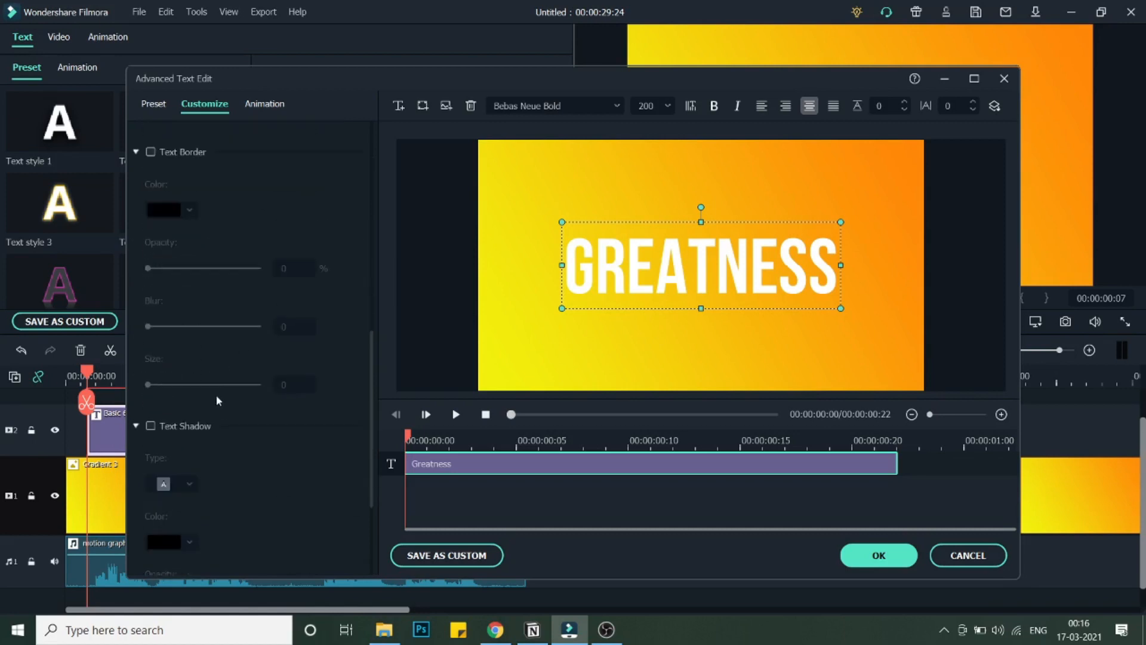
pyautogui.click(151, 427)
pyautogui.scroll(-3, 246, 433)
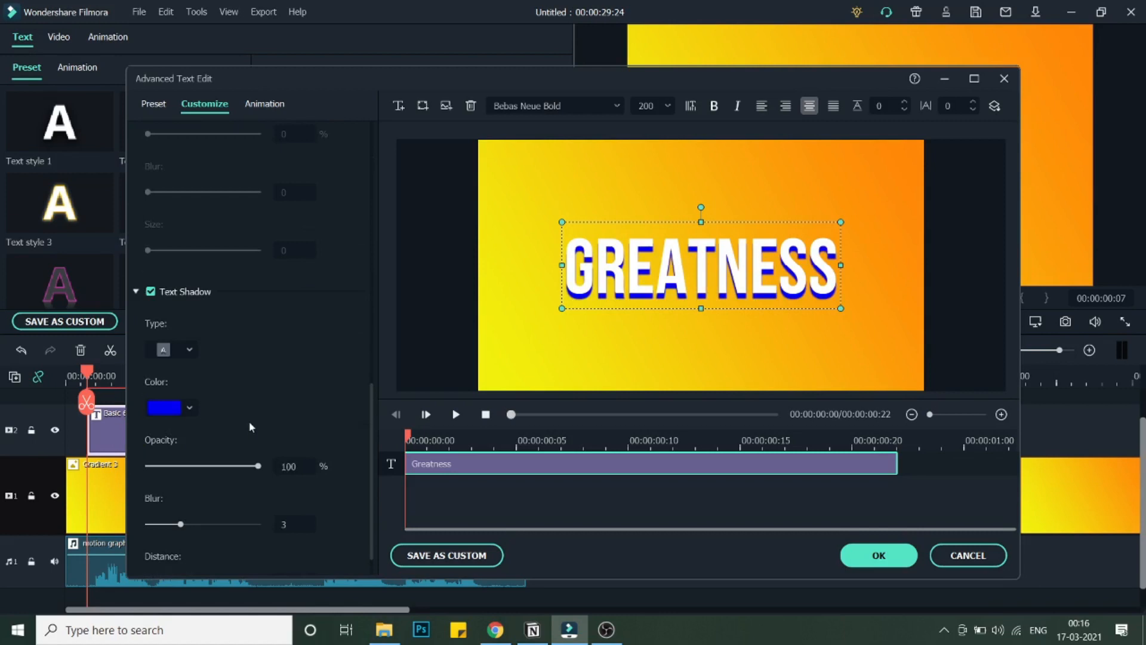
pyautogui.click(189, 409)
pyautogui.click(152, 495)
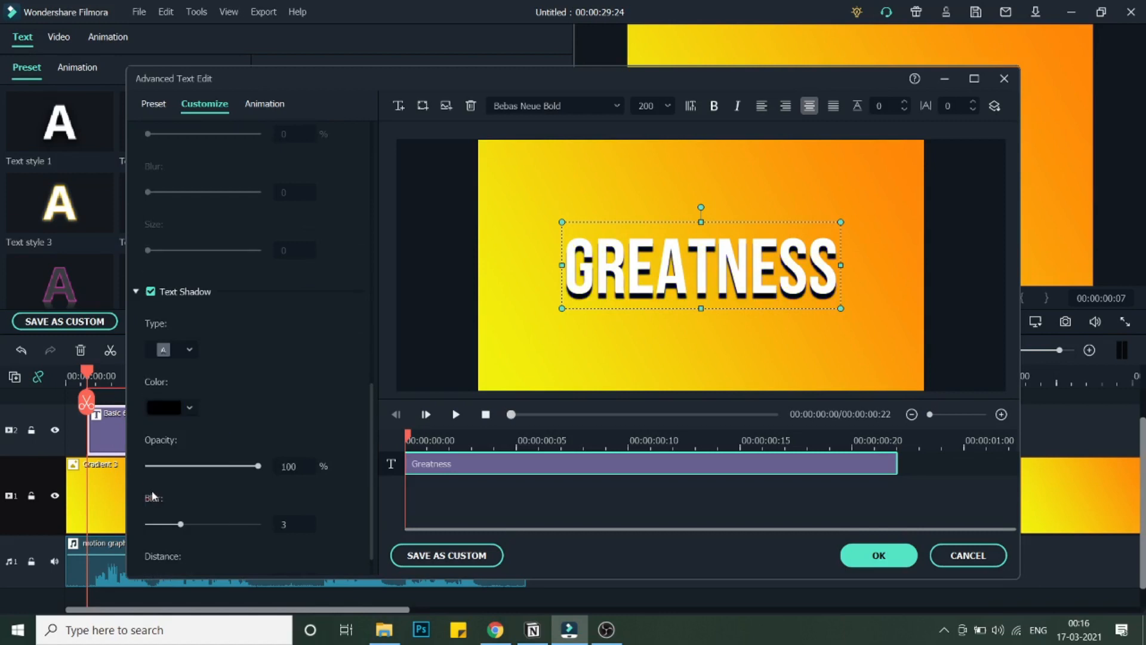
pyautogui.scroll(-1, 276, 395)
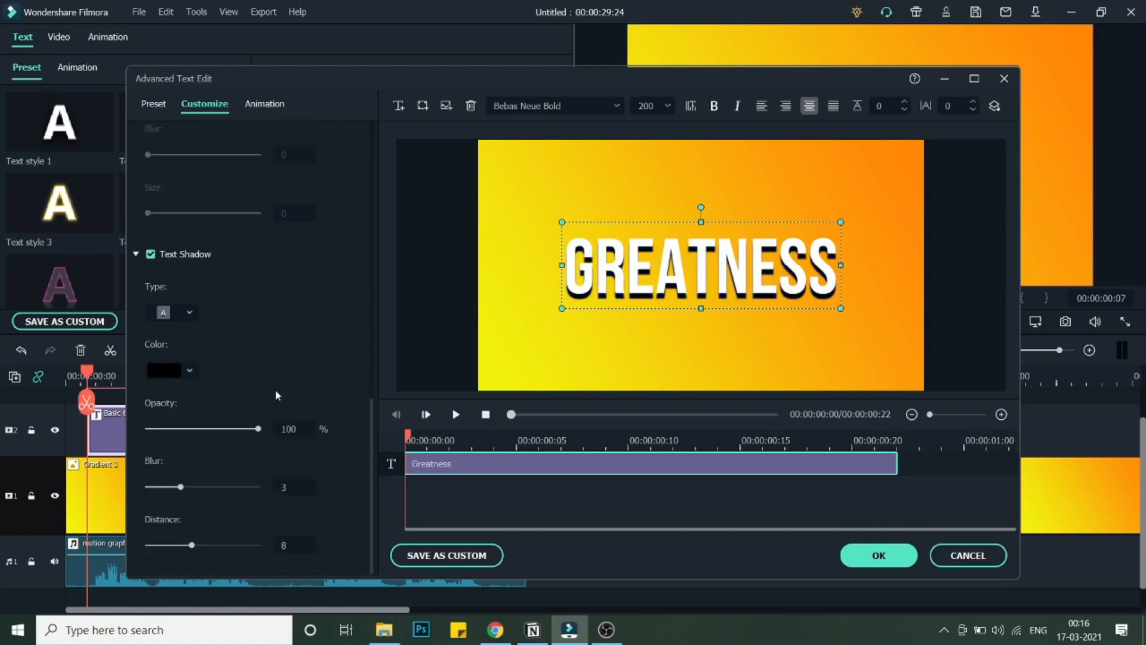
# - Try three shadow types on the Greatness title: cast down-right, cast upward, and slanted back in perspective
pyautogui.click(190, 312)
pyautogui.click(289, 352)
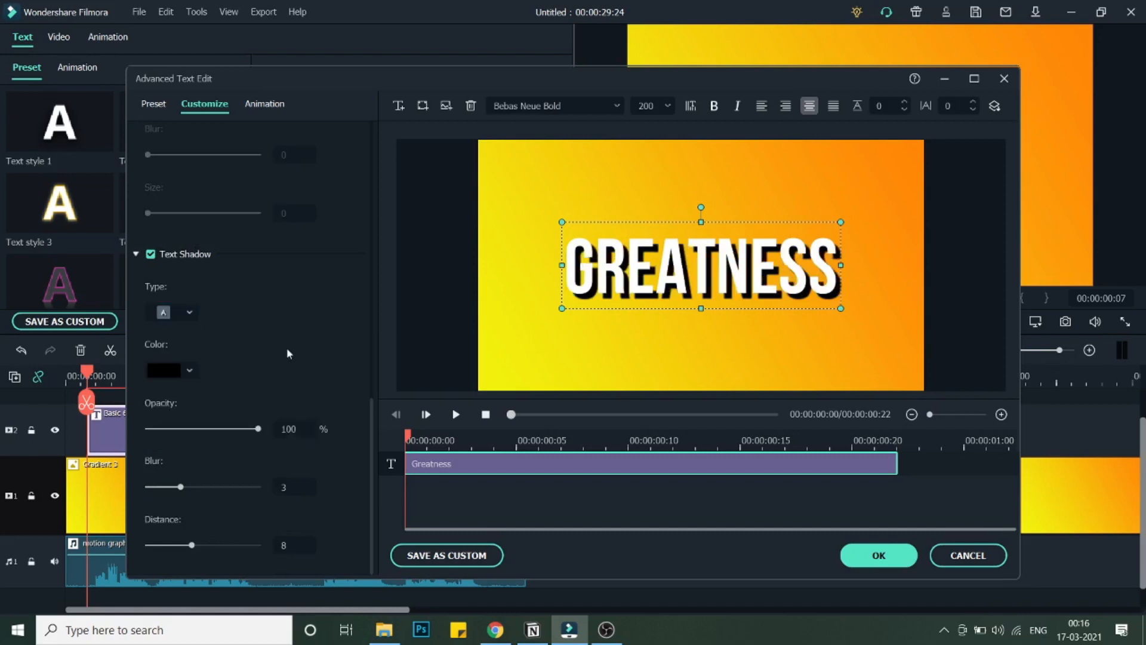
pyautogui.click(188, 312)
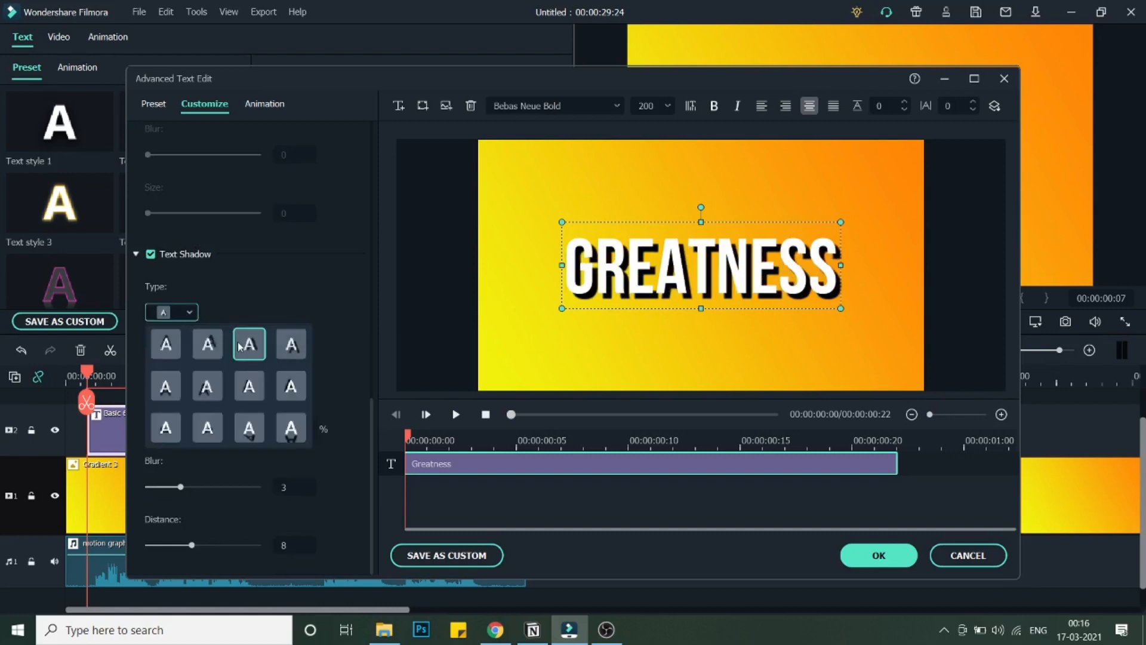
pyautogui.click(169, 353)
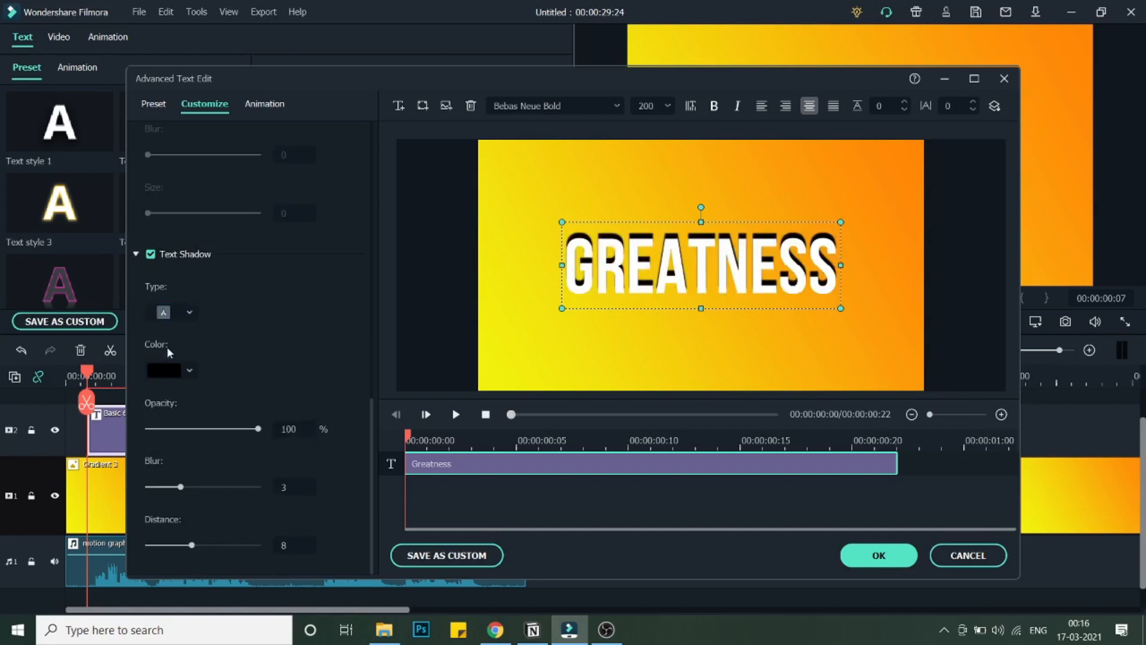
pyautogui.click(185, 317)
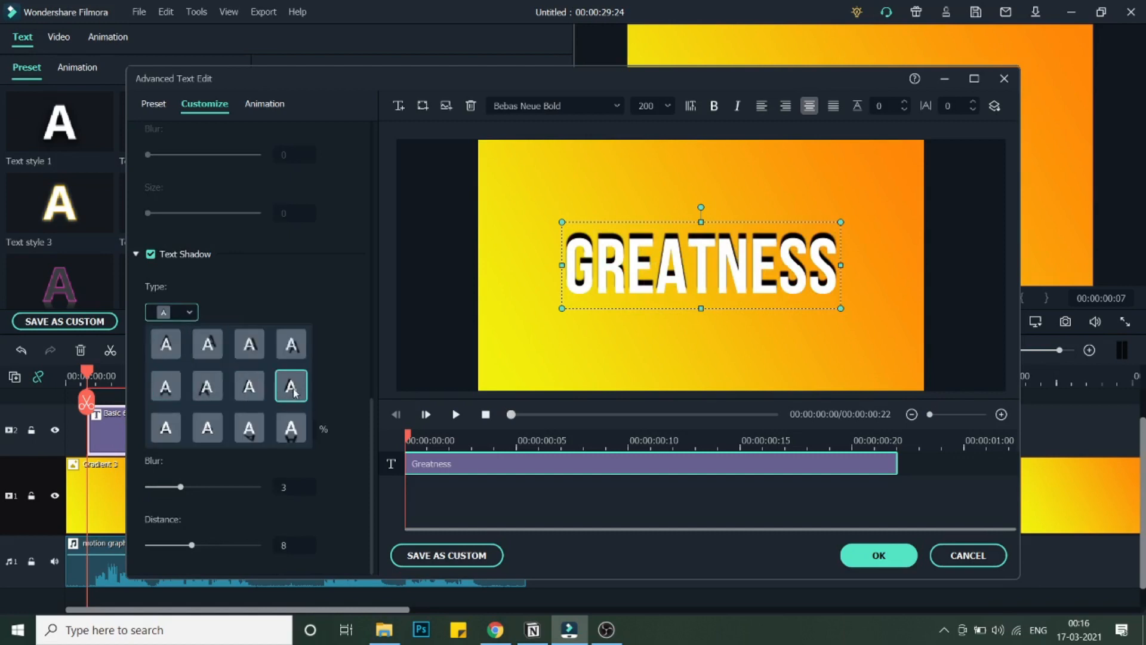
pyautogui.click(174, 428)
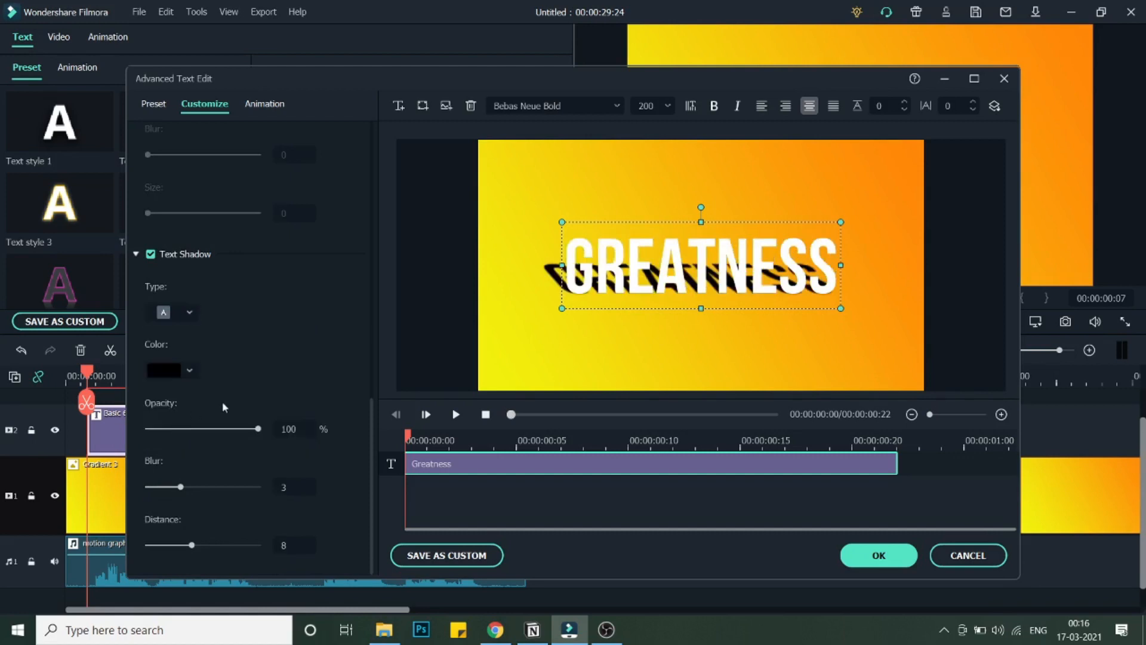
# - Choose the shadow type cast to the right for the Greatness title, with distance 5, blur 7 and opacity 90%
pyautogui.click(180, 314)
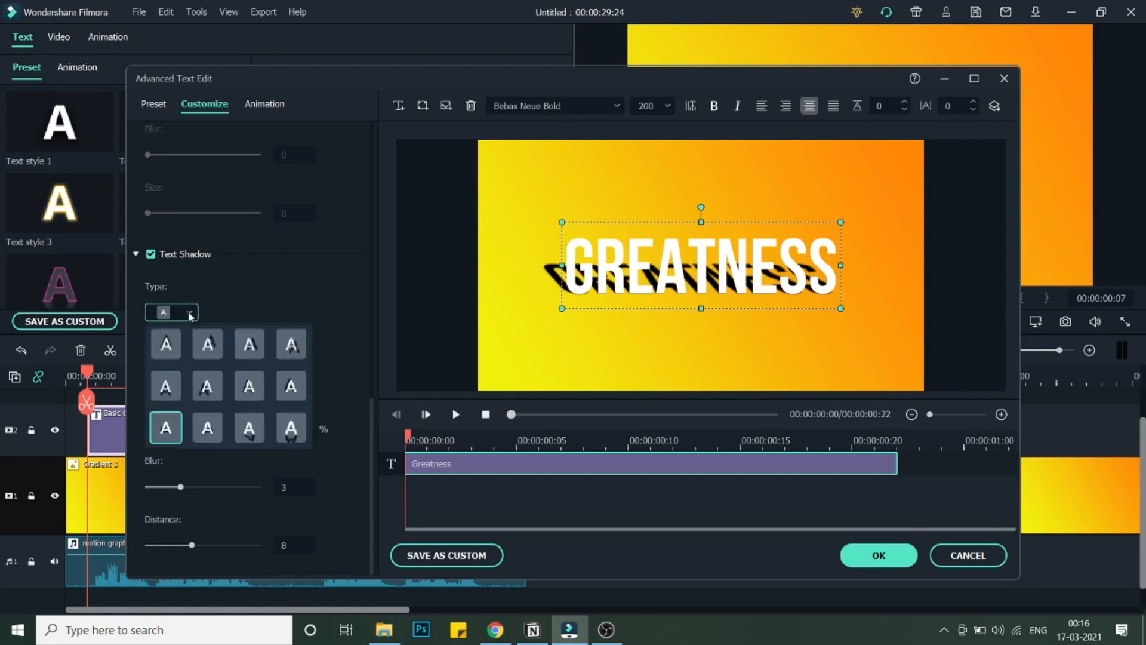
pyautogui.click(259, 348)
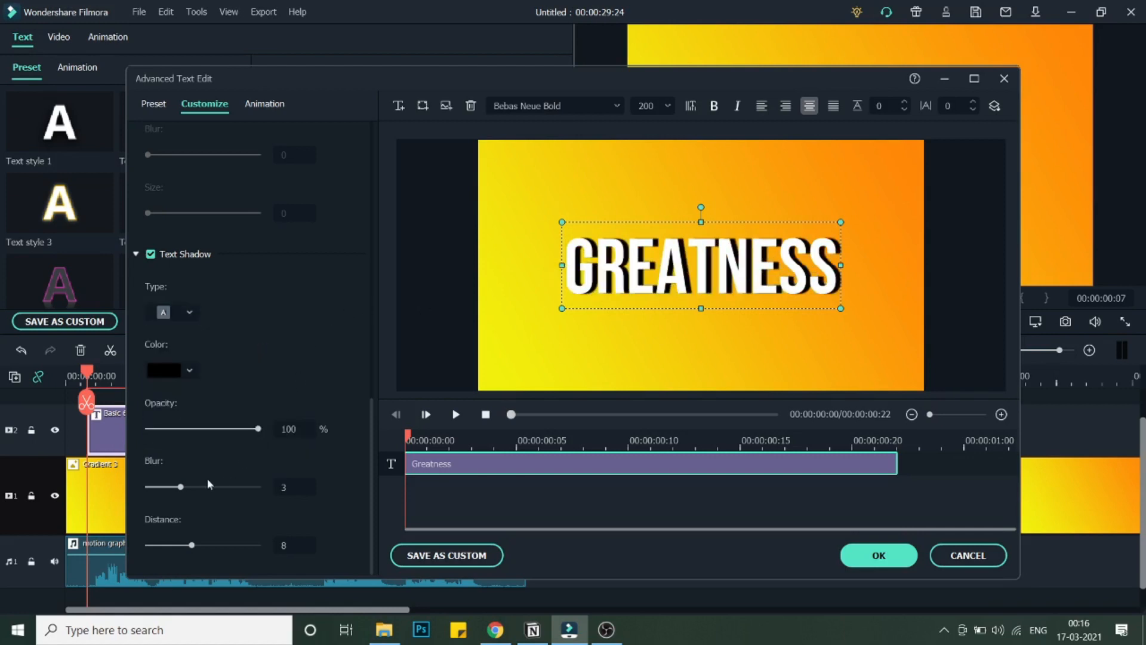
pyautogui.moveTo(192, 545); pyautogui.dragTo(177, 544)
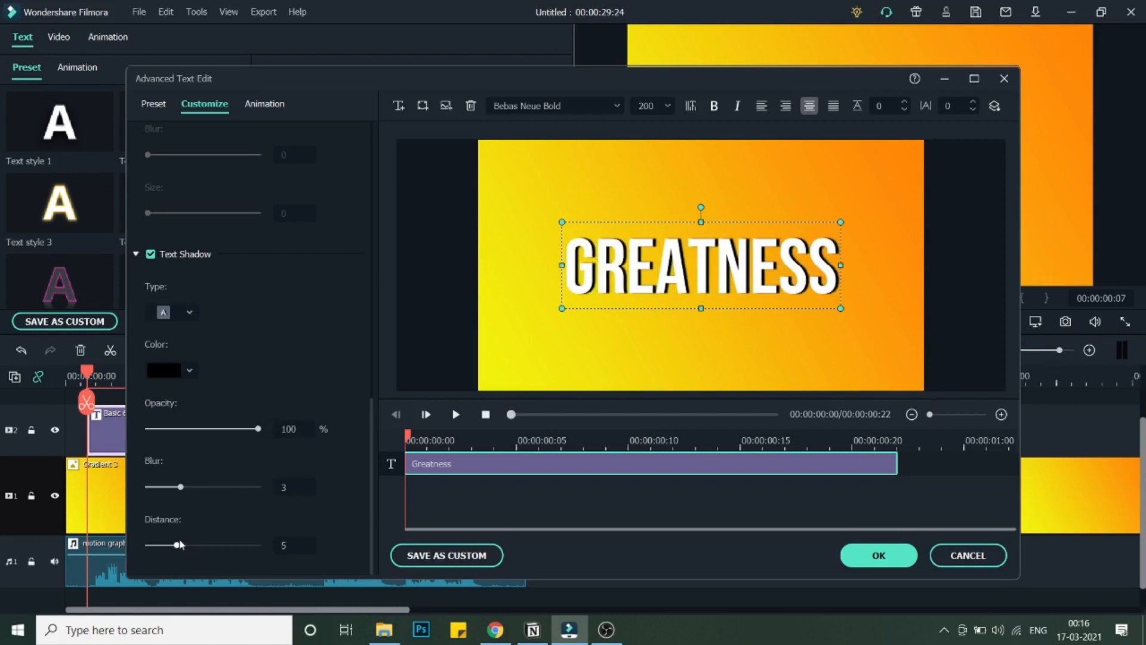
pyautogui.moveTo(180, 486); pyautogui.dragTo(228, 487)
pyautogui.moveTo(258, 429)
pyautogui.mouseDown()
pyautogui.moveTo(218, 430)
pyautogui.moveTo(247, 434)
pyautogui.mouseUp()
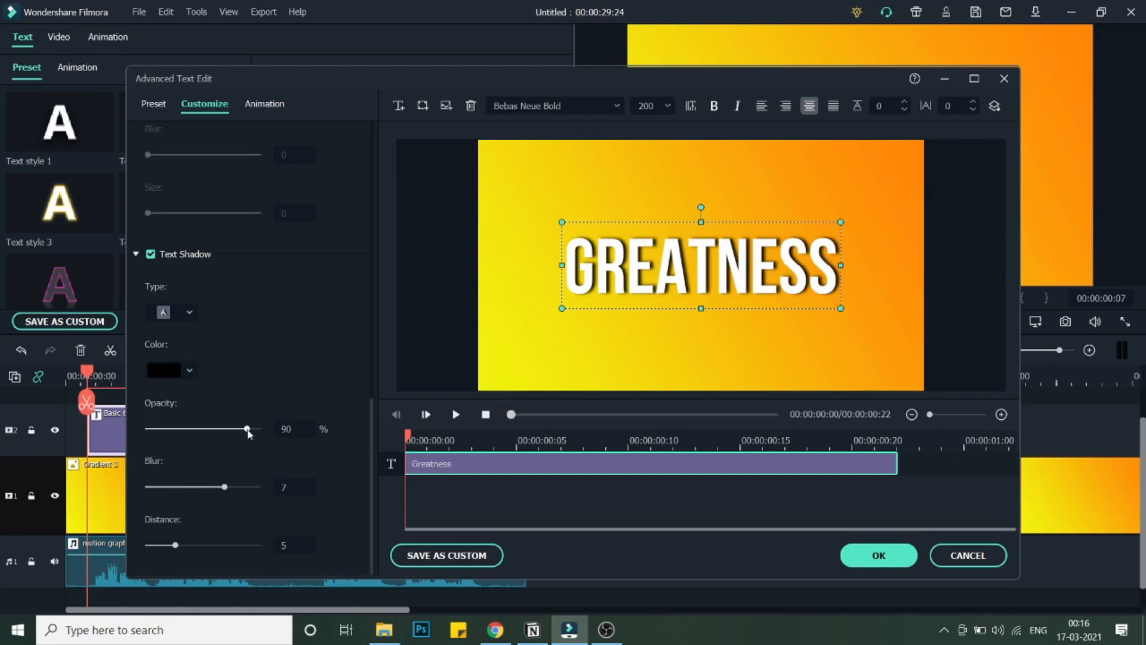
pyautogui.click(283, 429)
# - Try the Flip Up1 and Flip Down2 animations on the Greatness title, settle on Grow Shrink and accept the title edits
pyautogui.scroll(3, 329, 357)
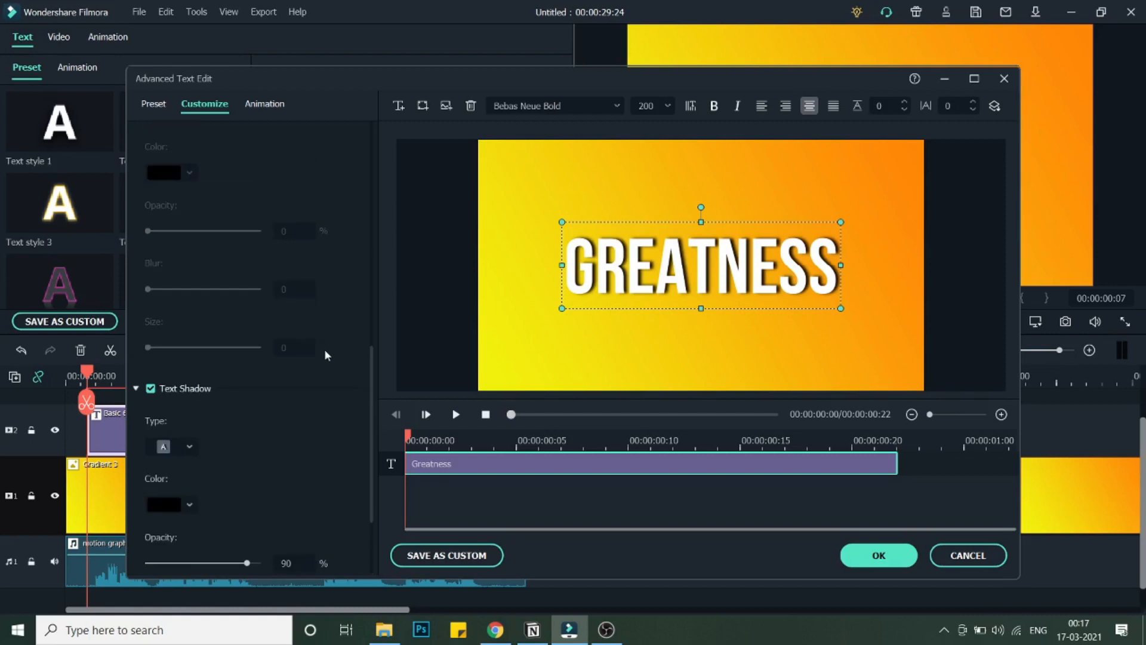
pyautogui.scroll(10, 340, 431)
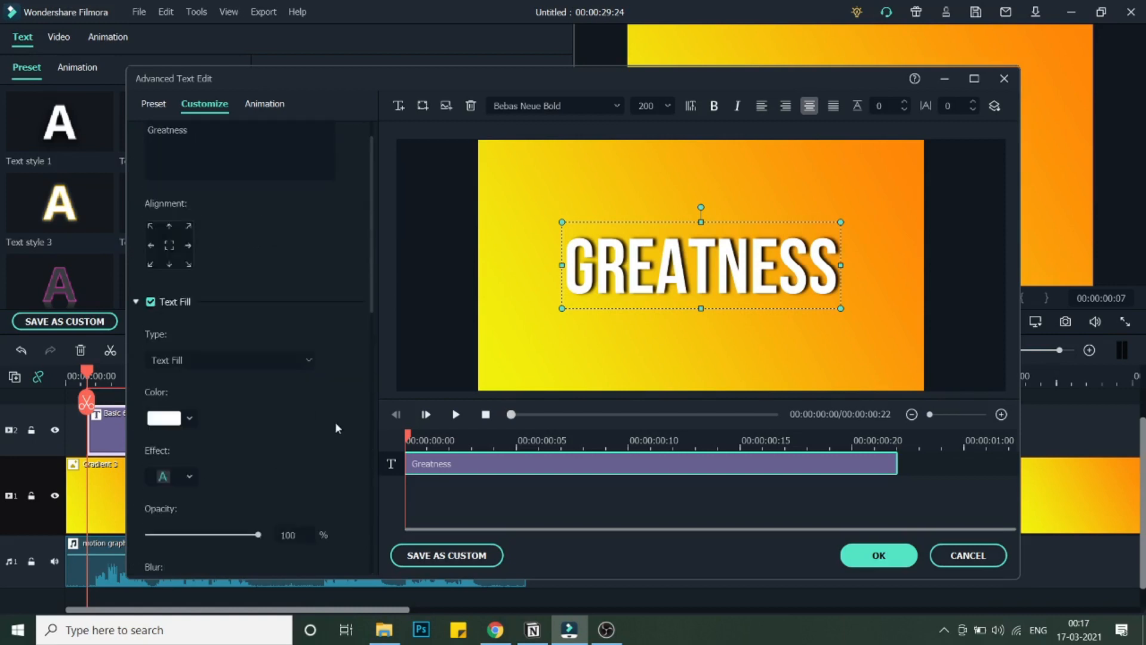
pyautogui.click(272, 106)
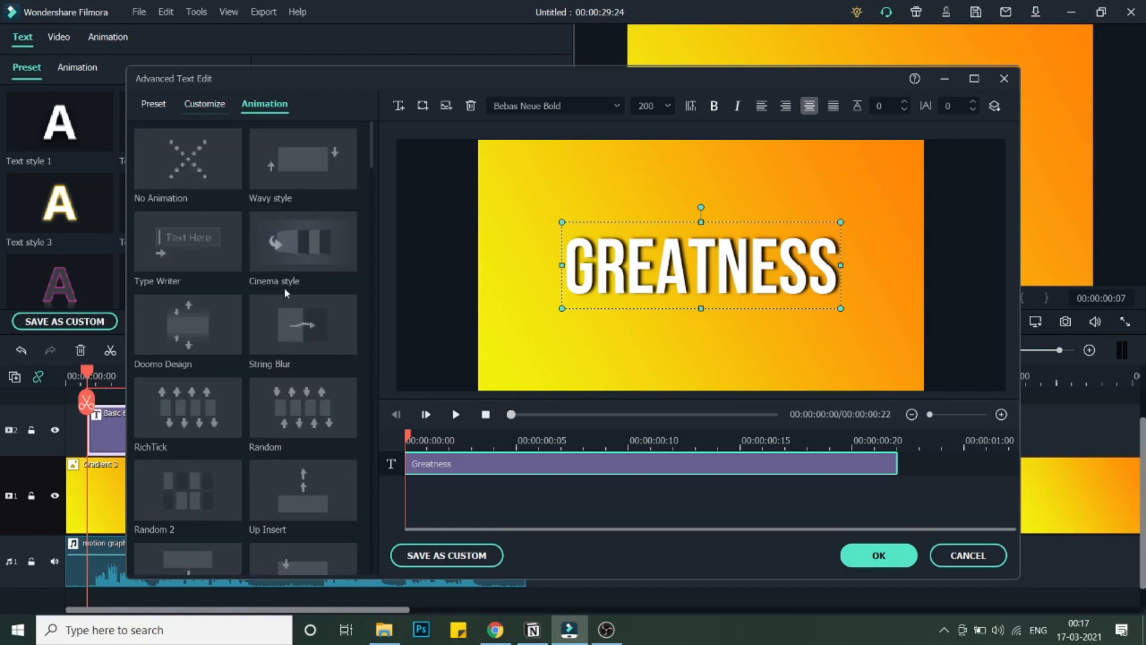
pyautogui.scroll(-5, 293, 397)
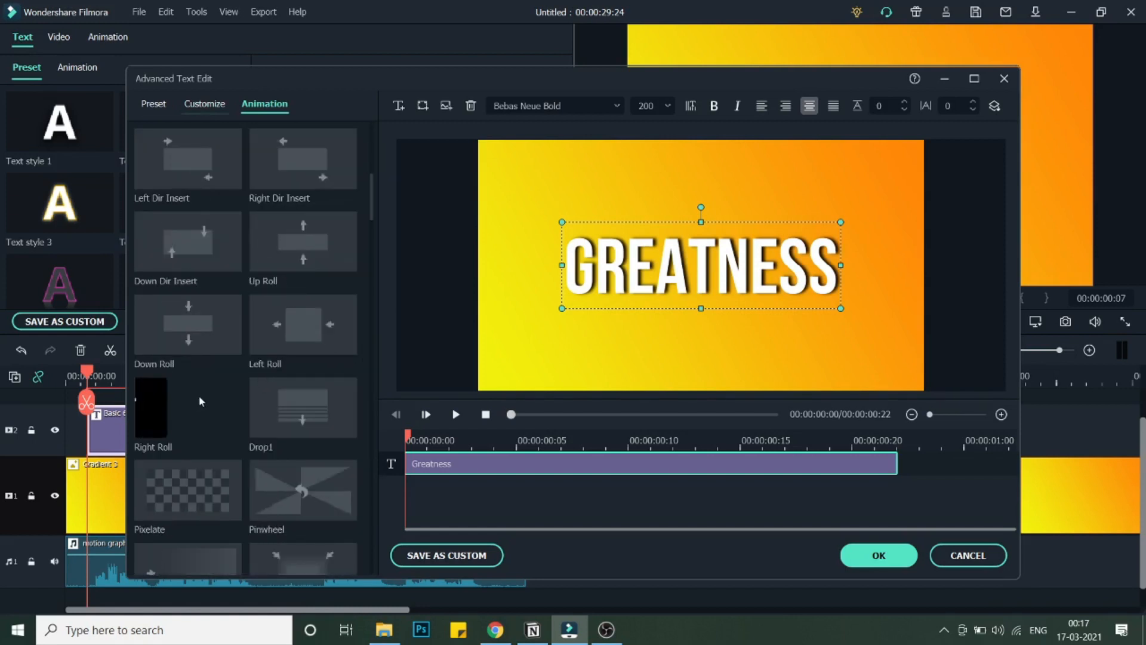
pyautogui.scroll(-5, 229, 323)
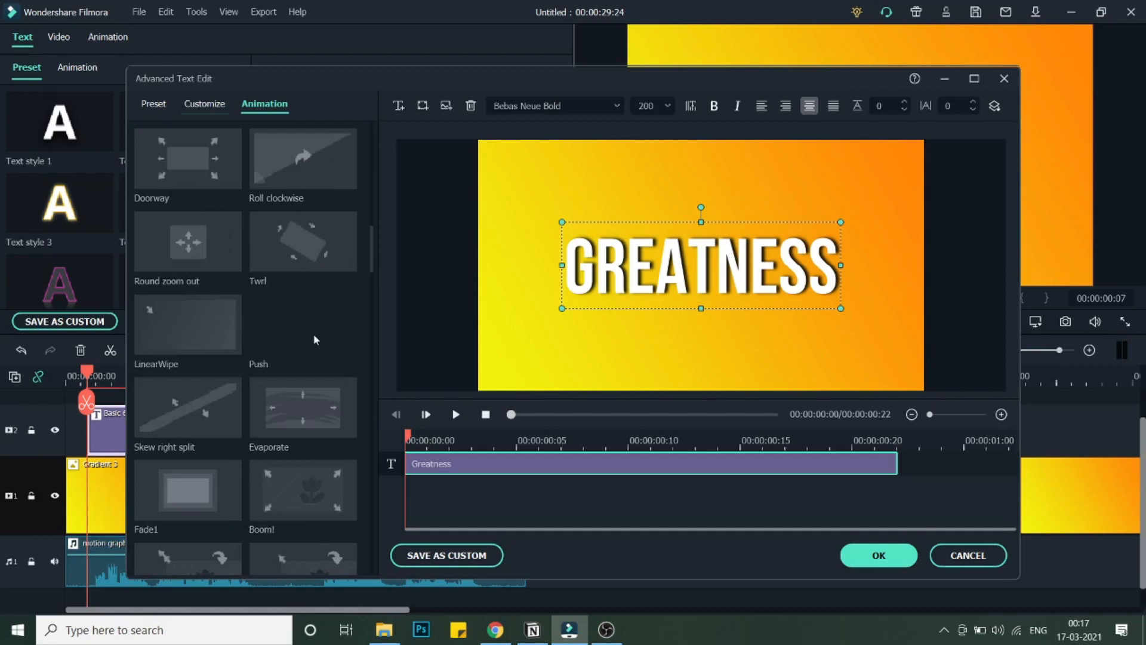
pyautogui.scroll(-3, 321, 346)
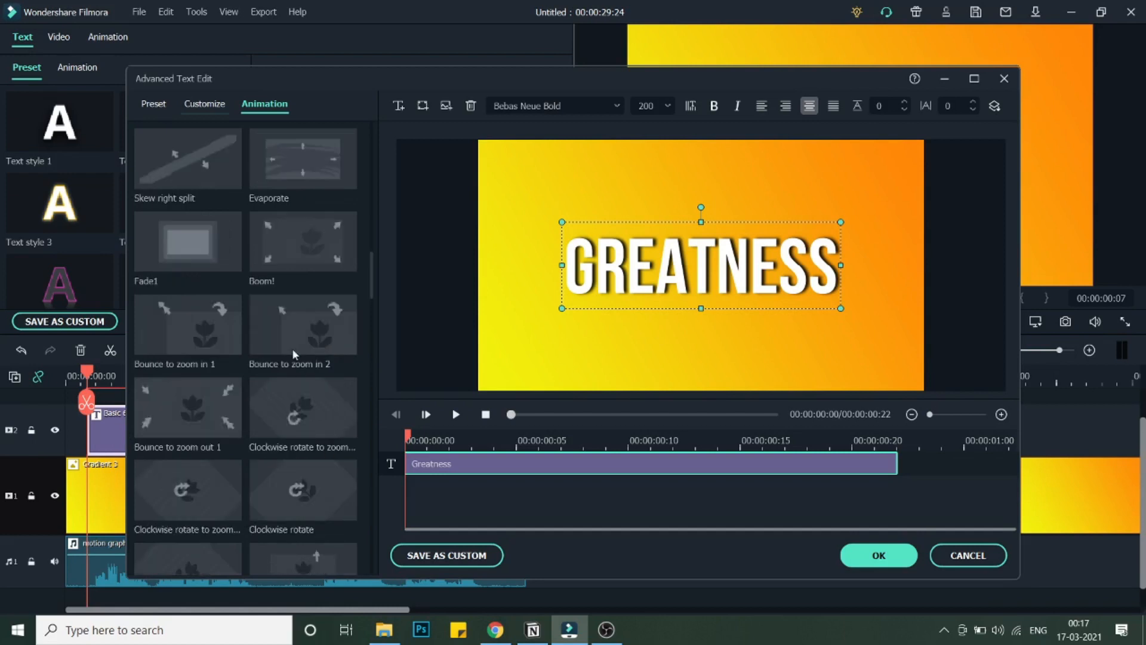
pyautogui.scroll(-3, 333, 332)
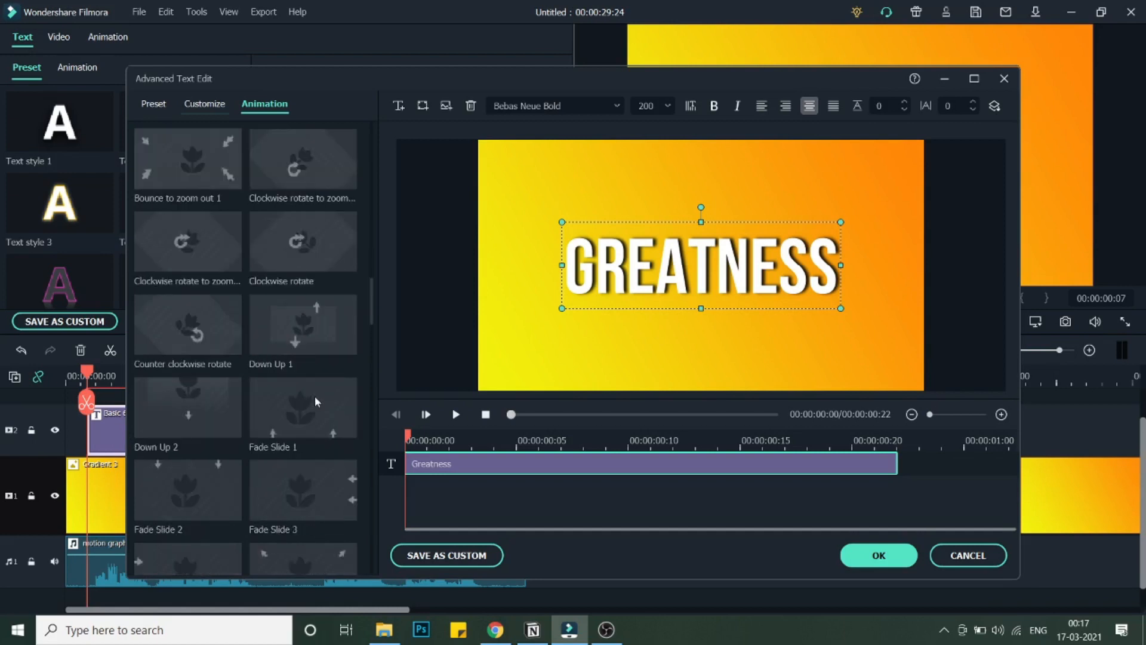
pyautogui.scroll(-5, 322, 412)
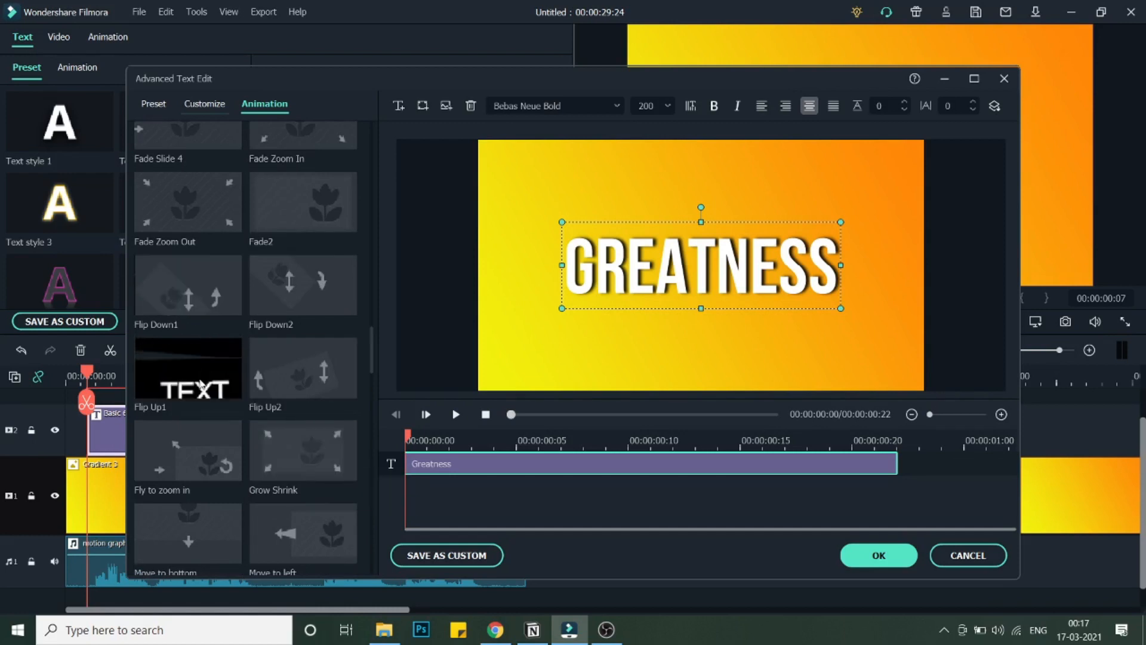
pyautogui.doubleClick(199, 365)
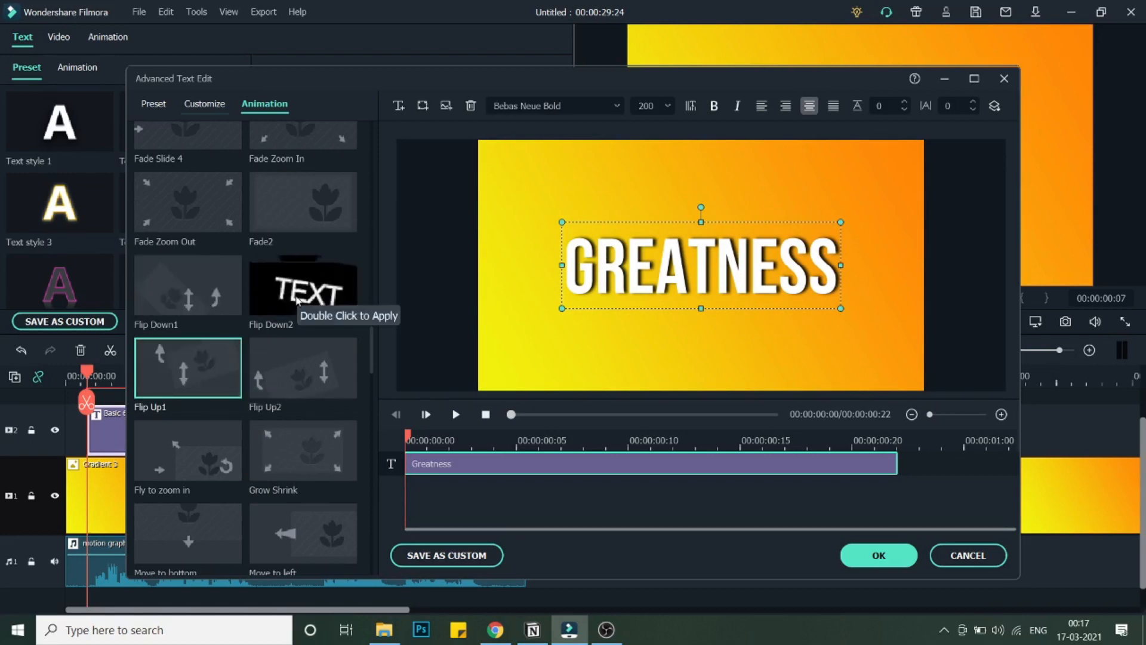
pyautogui.doubleClick(297, 294)
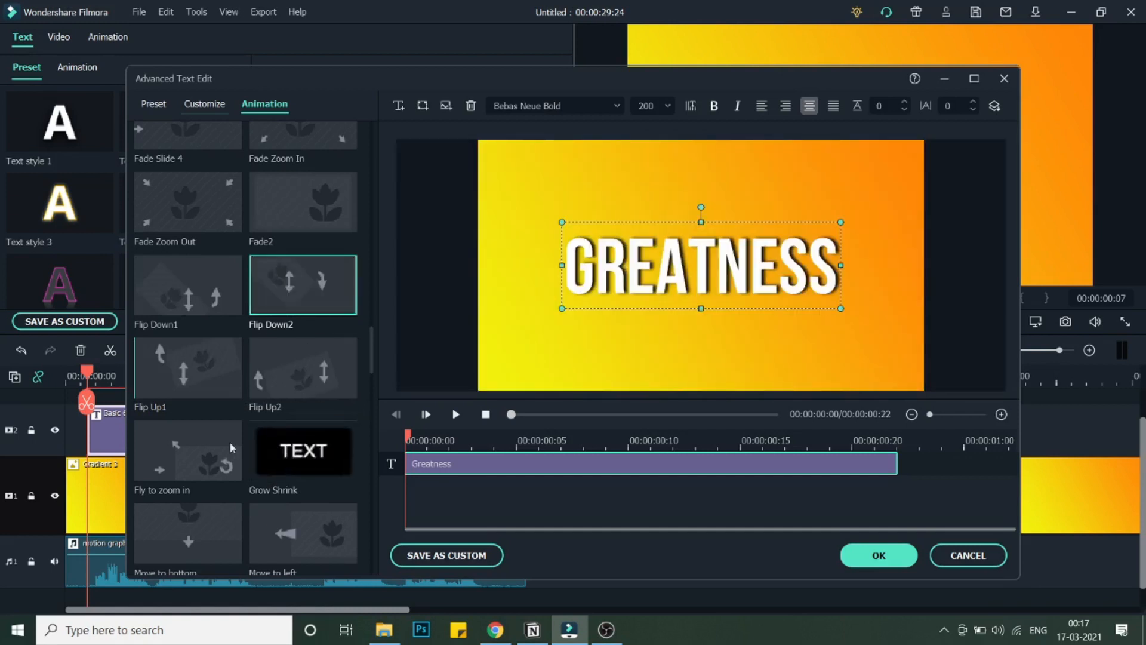
pyautogui.doubleClick(305, 462)
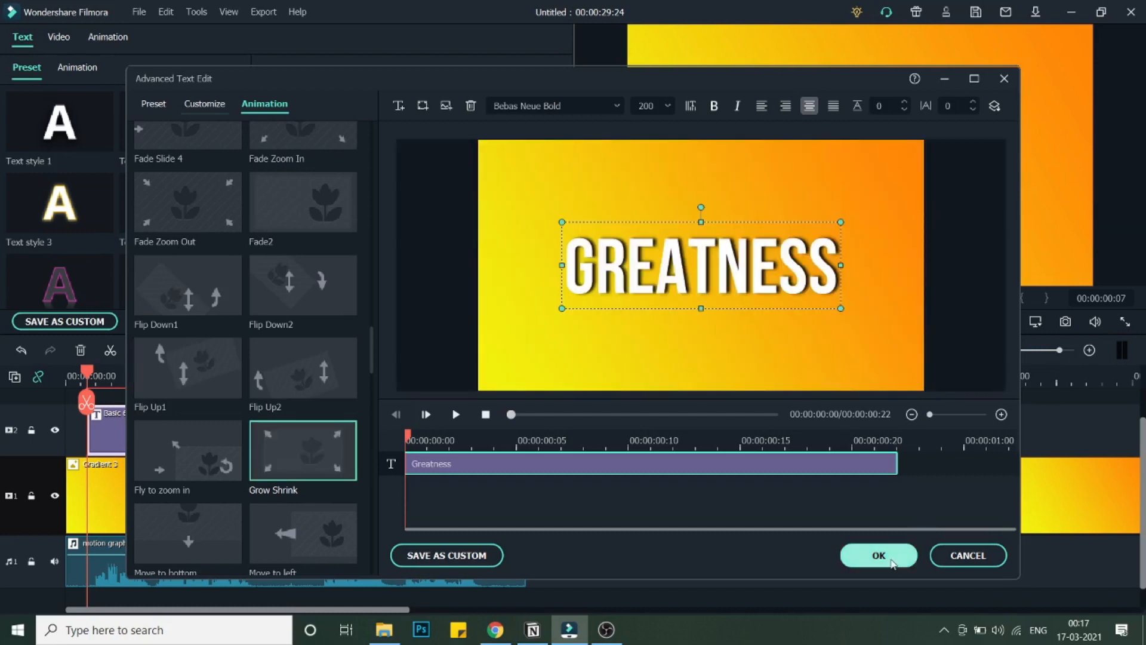
pyautogui.click(893, 555)
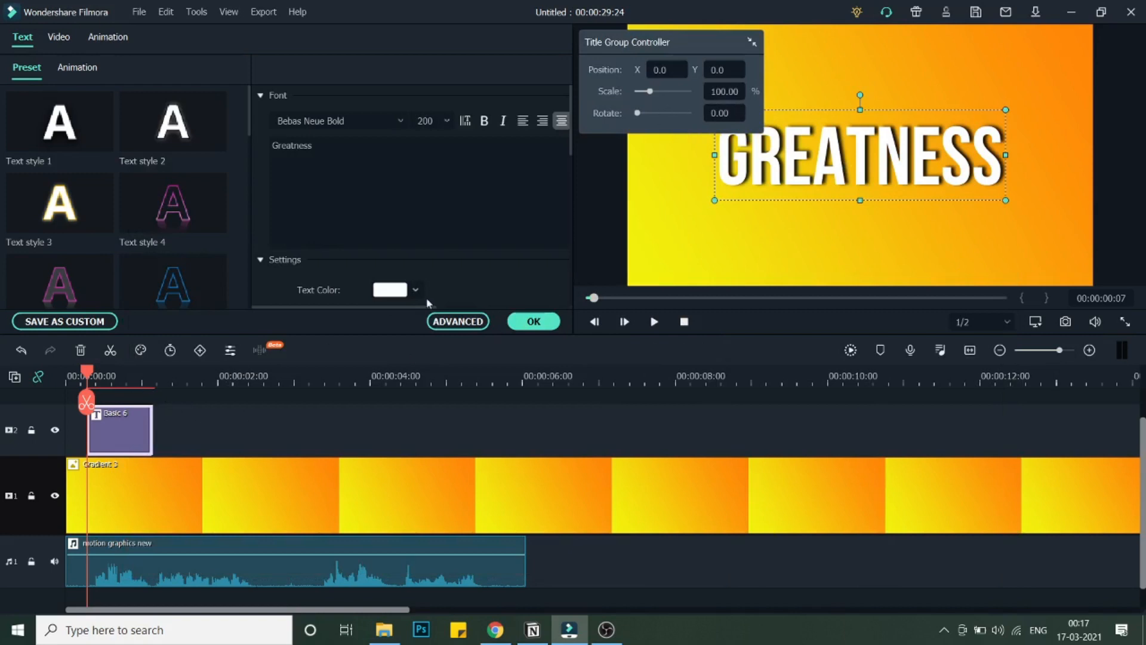
pyautogui.click(537, 323)
pyautogui.click(190, 372)
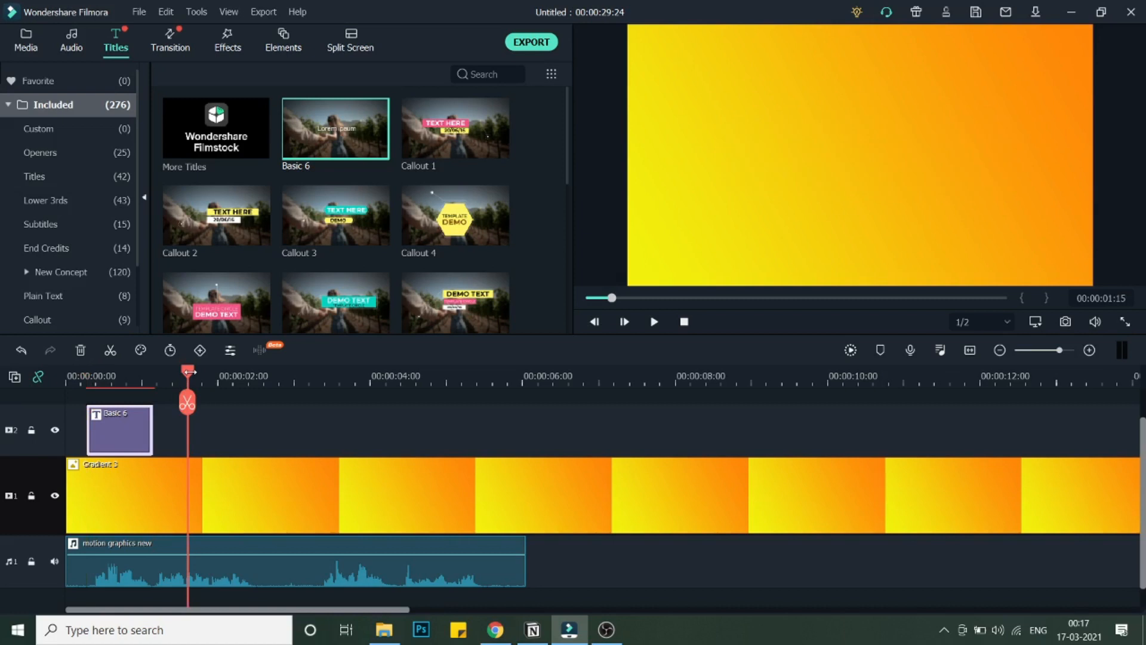
pyautogui.hotkey('shift', 'i')
pyautogui.hotkey('ctrl', 'z')
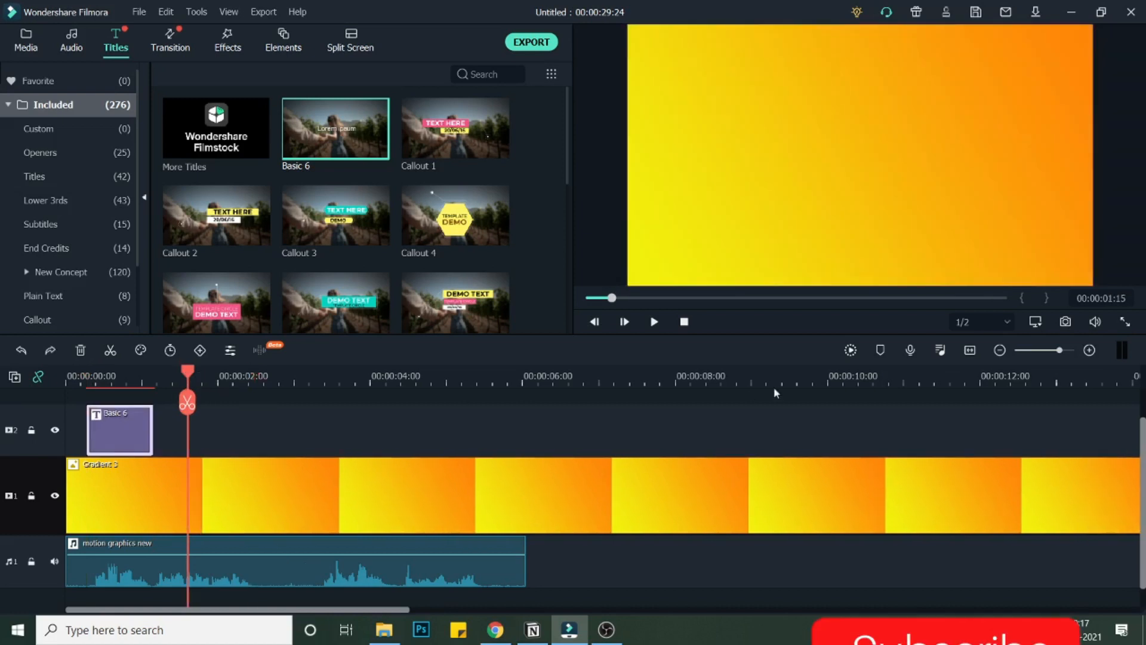
# - Split the Gradient 3 clip at about 00:00:08:09 and delete the part after the cut
pyautogui.scroll(-3, 172, 402)
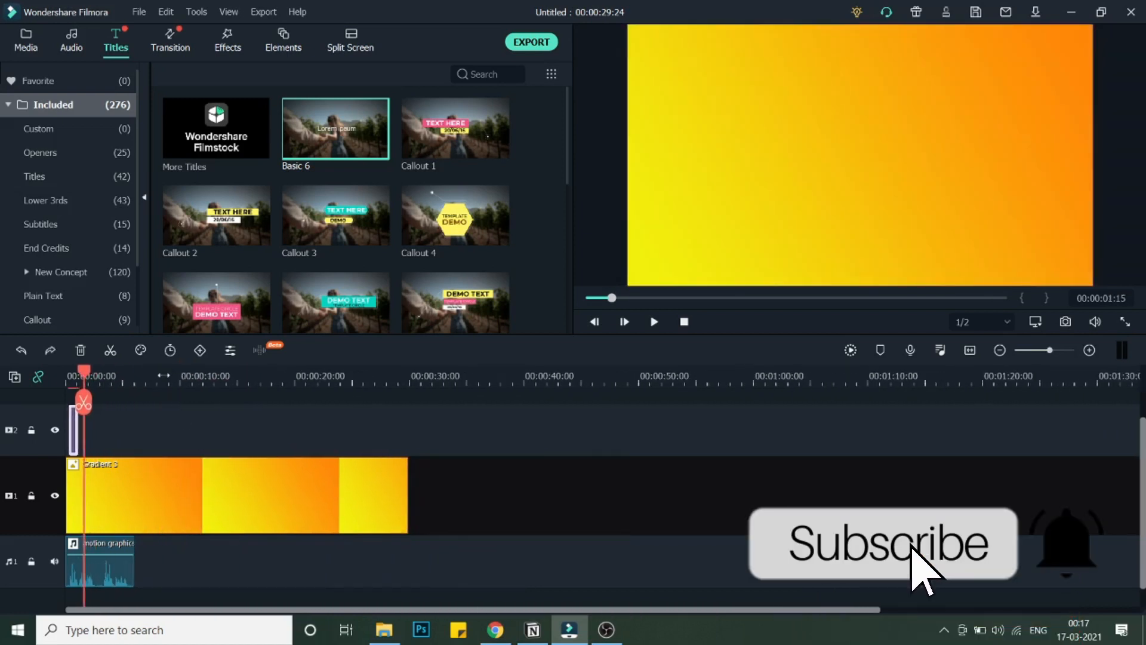
pyautogui.click(161, 403)
pyautogui.click(232, 490)
pyautogui.hotkey('ctrl', 'b')
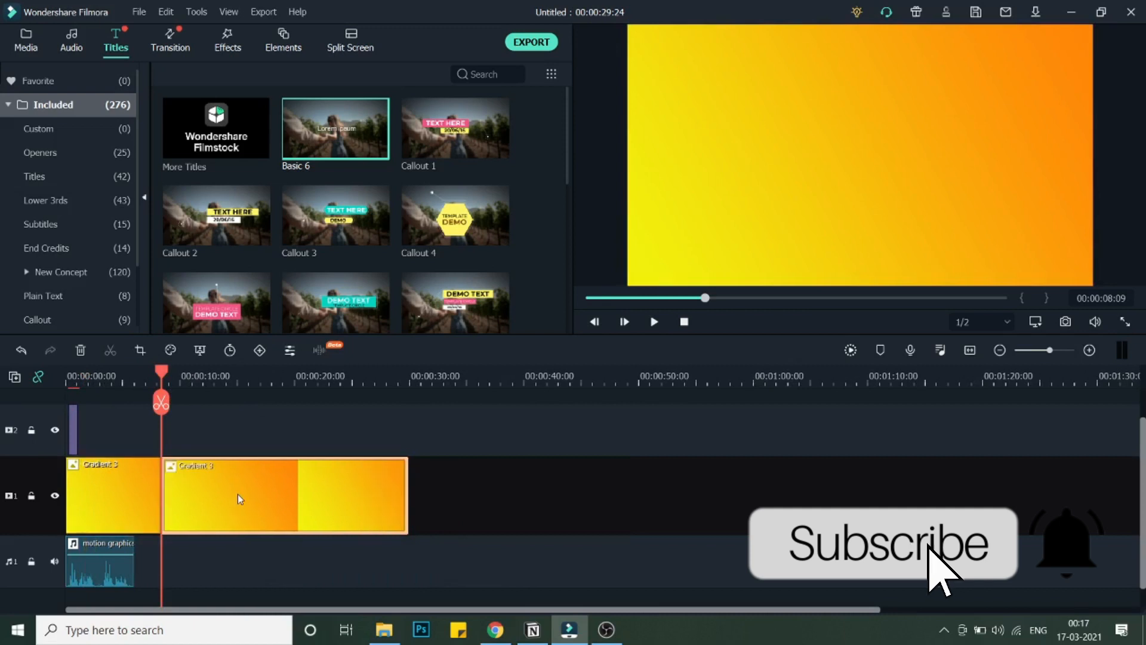
pyautogui.press('Delete')
# - Paste four copies of the Greatness title one after another behind the shortened gradient clip
pyautogui.hotkey('ctrl', 'v')
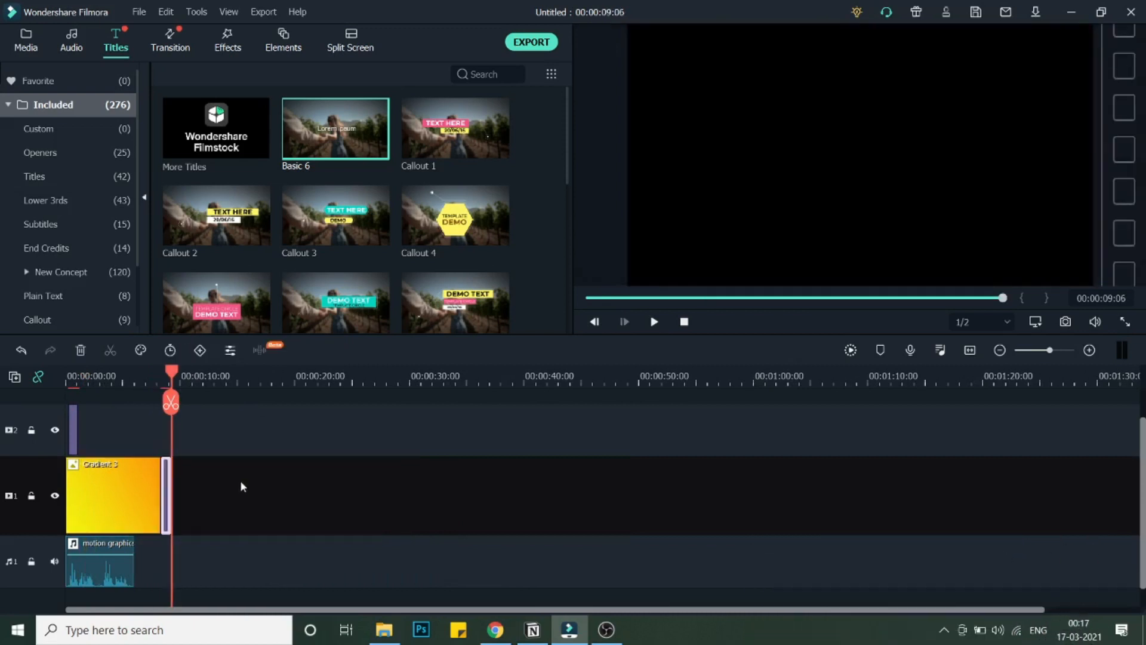
pyautogui.hotkey('ctrl', 'v')
pyautogui.hotkey('ctrl', 'v')
pyautogui.hotkey('ctrl', 'v')
# - Move the first pasted title directly behind the Greatness title on track 2 and change its text to "is not a"
pyautogui.scroll(1, 137, 439)
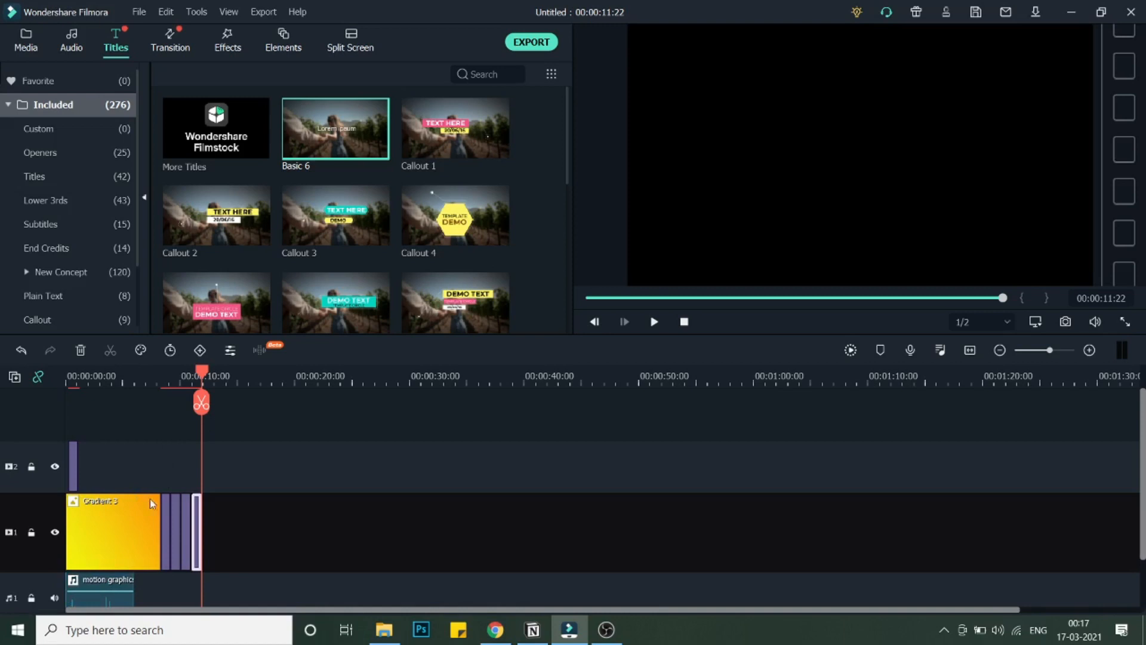
pyautogui.moveTo(169, 517); pyautogui.dragTo(84, 467)
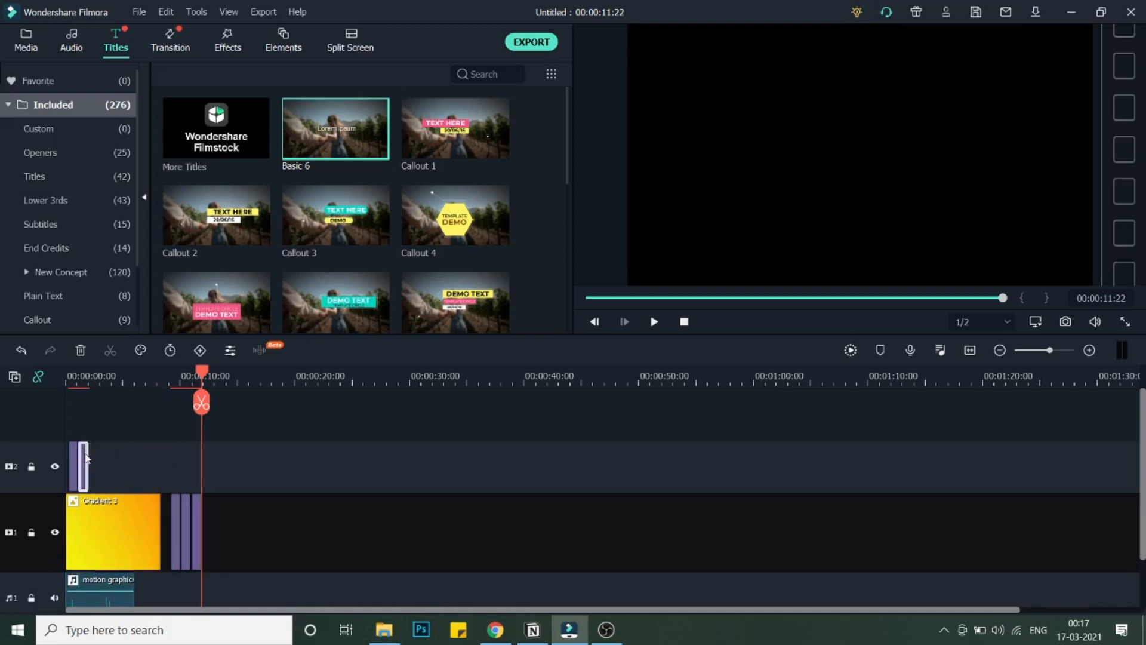
pyautogui.doubleClick(84, 467)
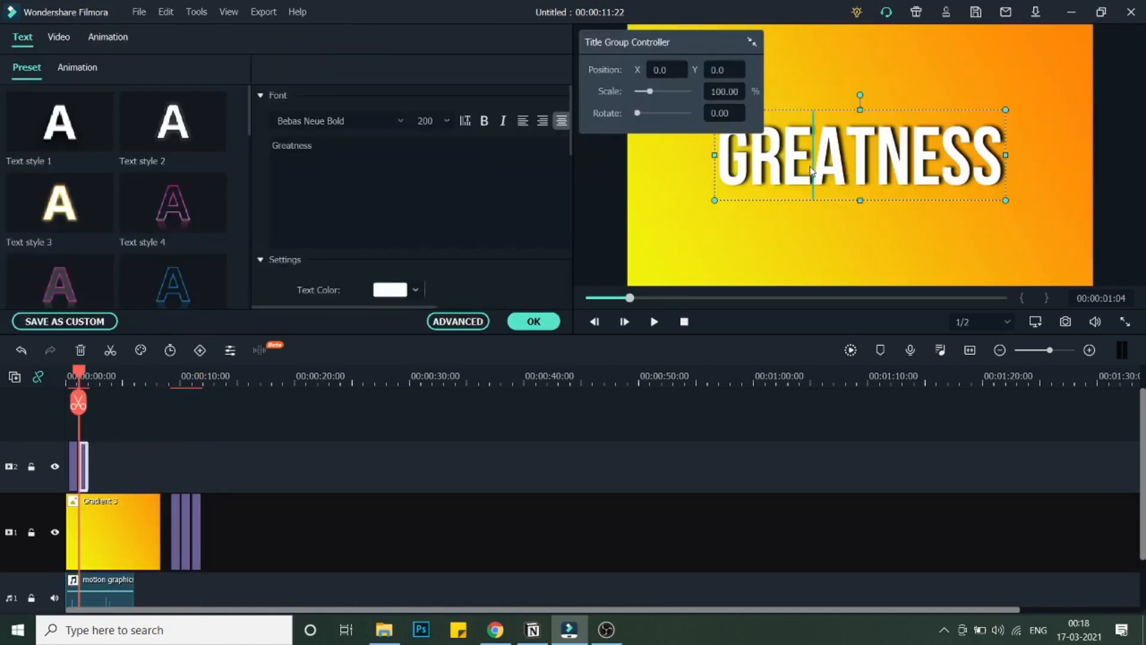
pyautogui.click(535, 177)
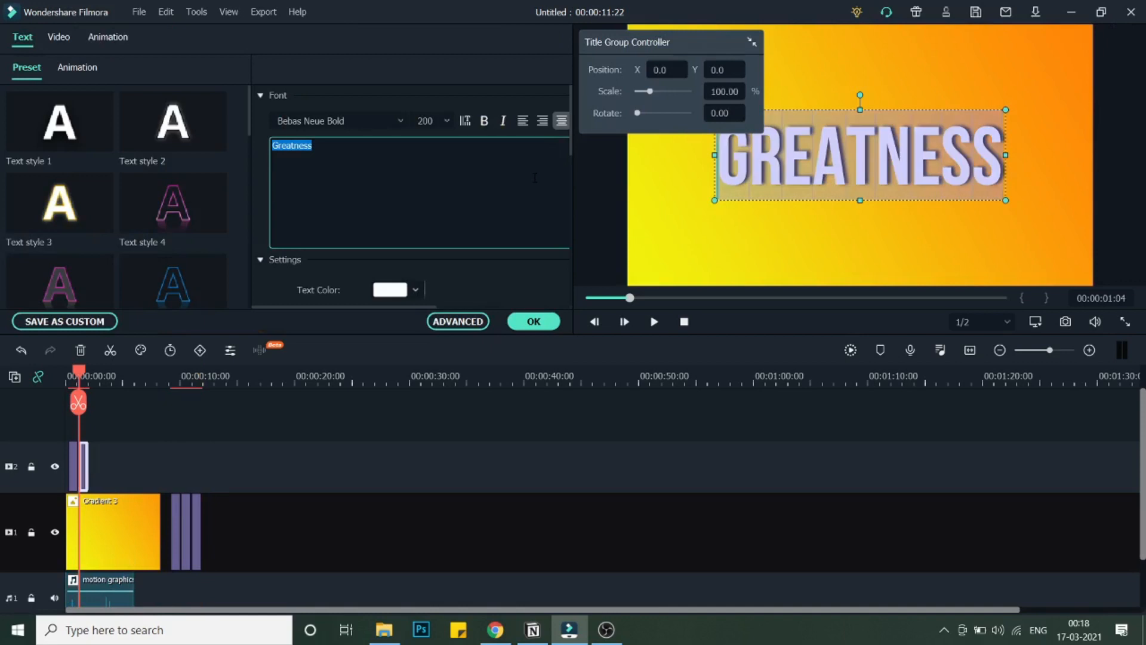
pyautogui.write('is not a')
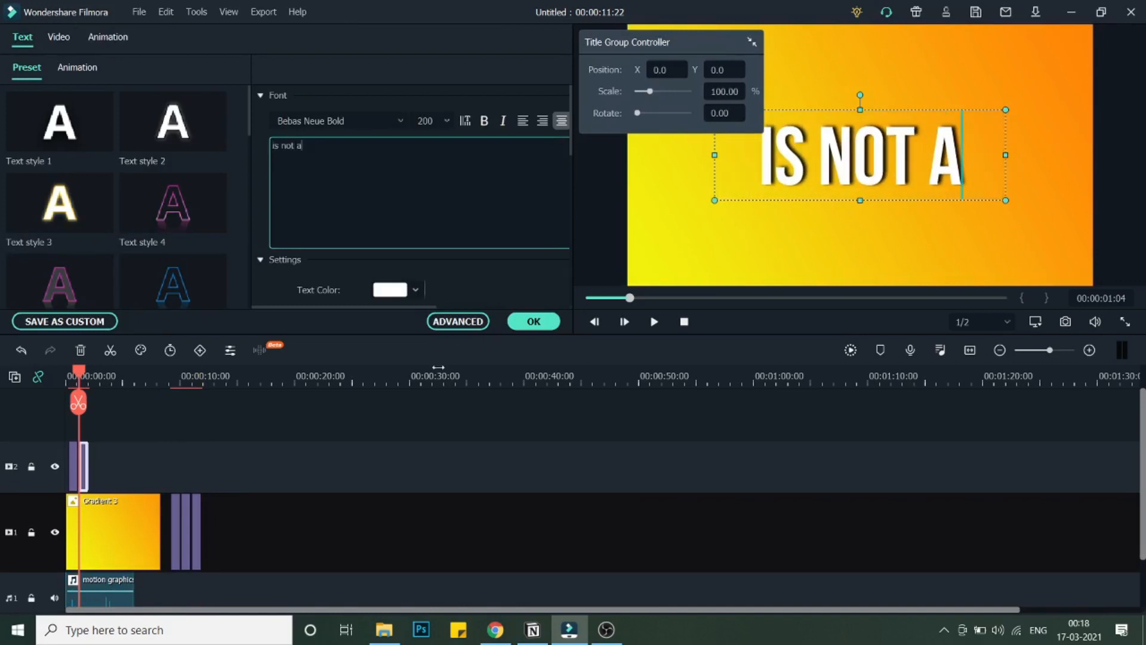
# - Move the next pasted title behind "is not a" on track 2, change its text to "Destination" and confirm it
pyautogui.moveTo(179, 527); pyautogui.dragTo(105, 469)
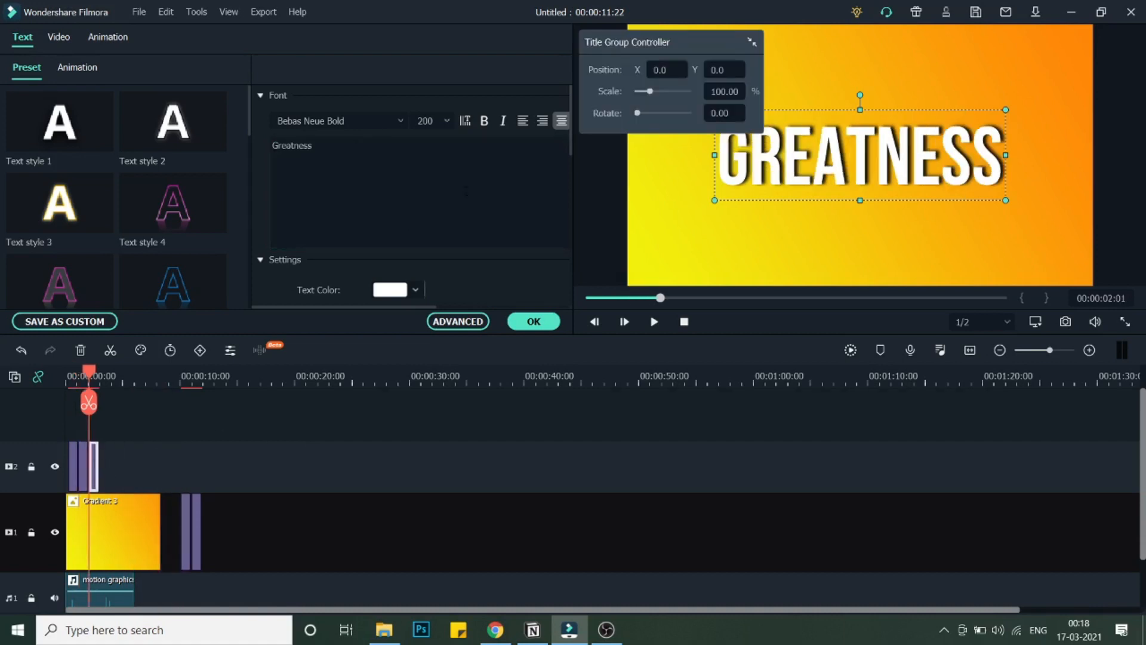
pyautogui.click(455, 176)
pyautogui.write('Destination')
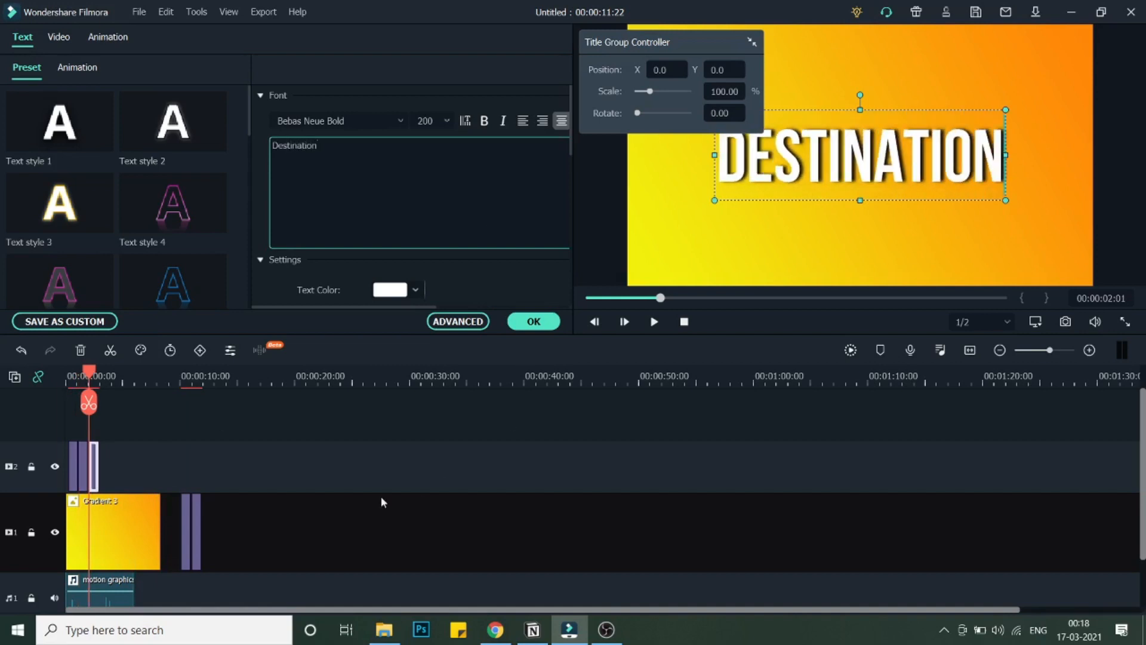
pyautogui.hotkey('ctrl', '=')
pyautogui.hotkey('ctrl', '=')
pyautogui.hotkey('ctrl', '=')
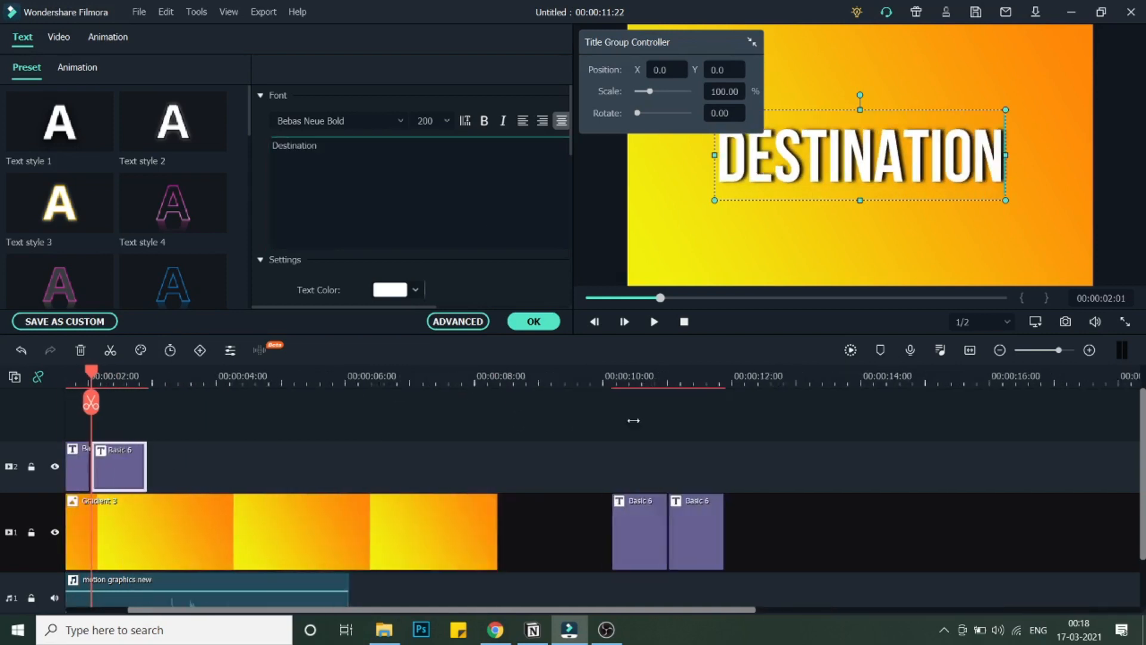
pyautogui.click(533, 321)
# - Play and scrub through the Greatness, "is not a" and Destination titles to check their timing against the voice audio
pyautogui.moveTo(358, 609); pyautogui.dragTo(270, 609)
pyautogui.click(88, 378)
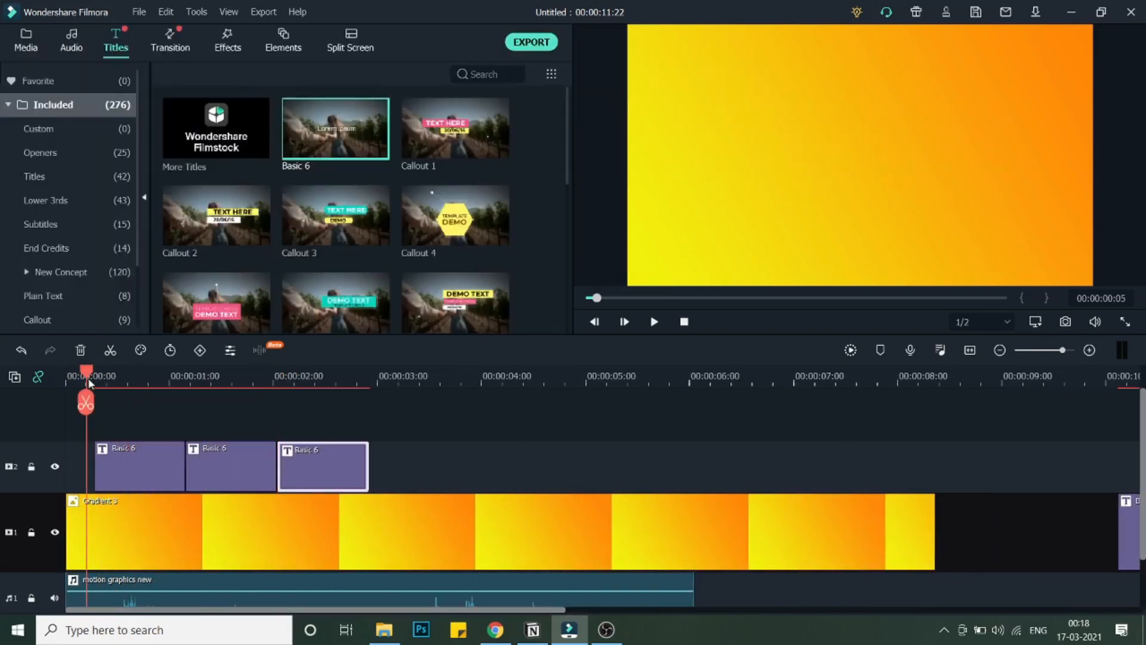
pyautogui.press('space')
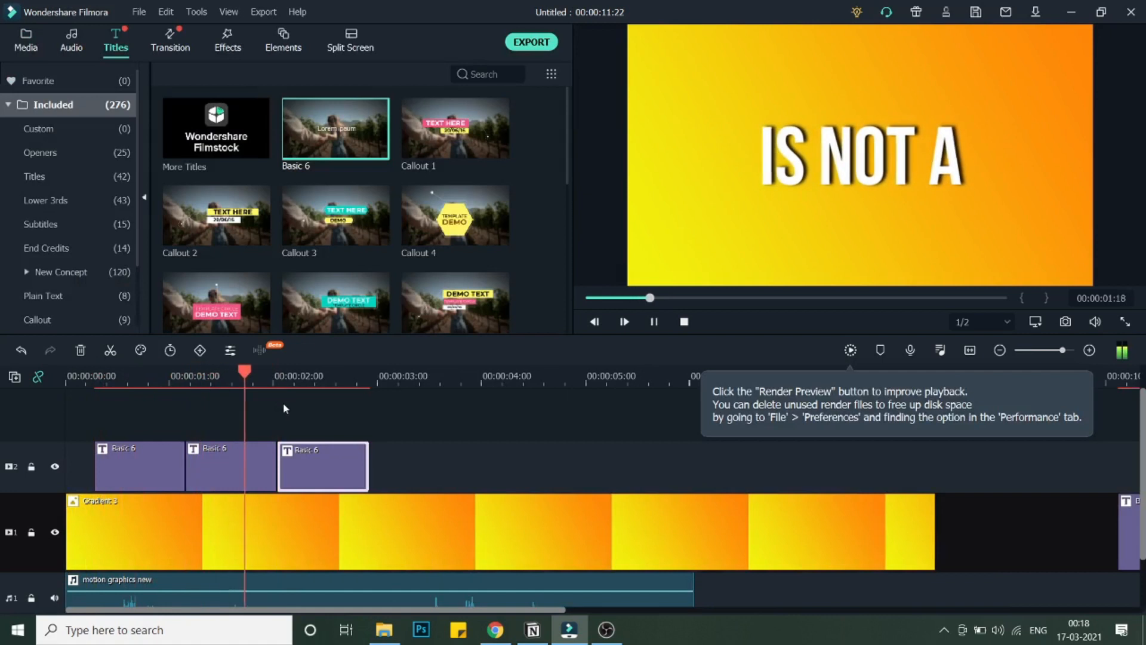
pyautogui.press('space')
pyautogui.click(657, 465)
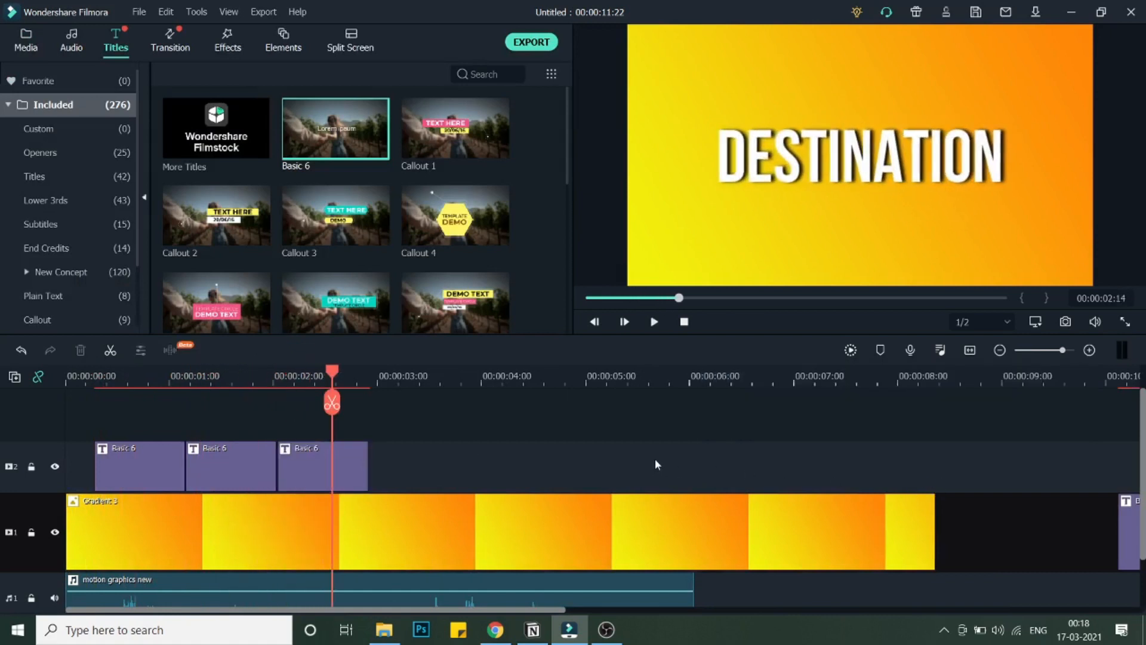
pyautogui.click(87, 376)
pyautogui.moveTo(99, 378)
pyautogui.mouseDown()
pyautogui.moveTo(118, 375)
pyautogui.moveTo(101, 382)
pyautogui.mouseUp()
pyautogui.click(25, 41)
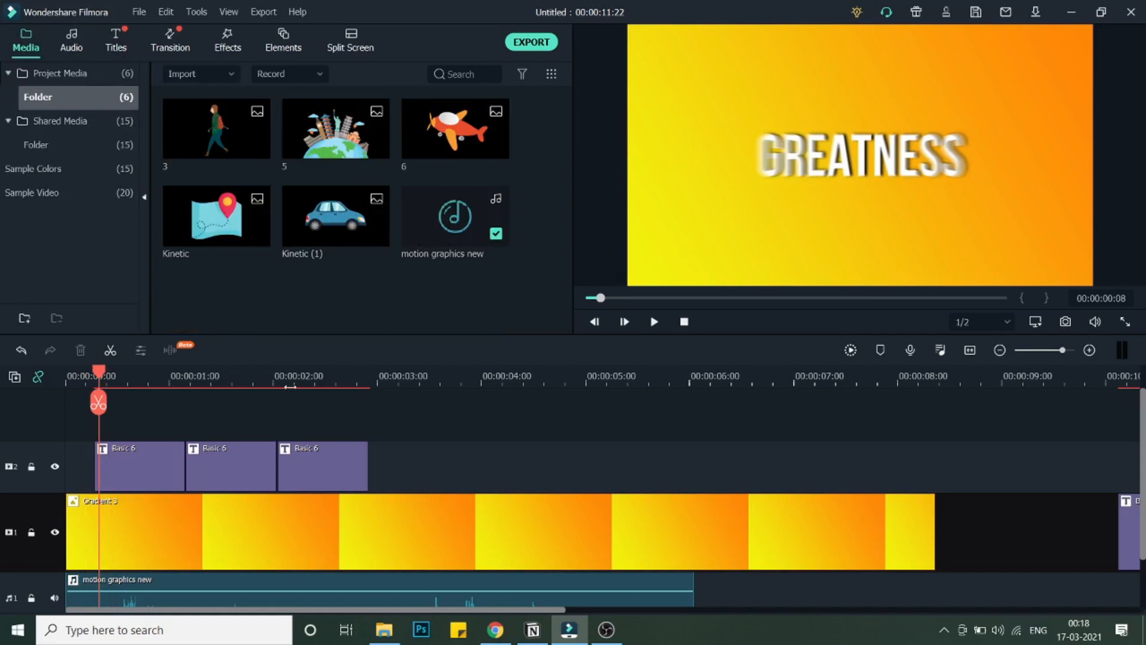
pyautogui.moveTo(280, 378); pyautogui.dragTo(310, 383)
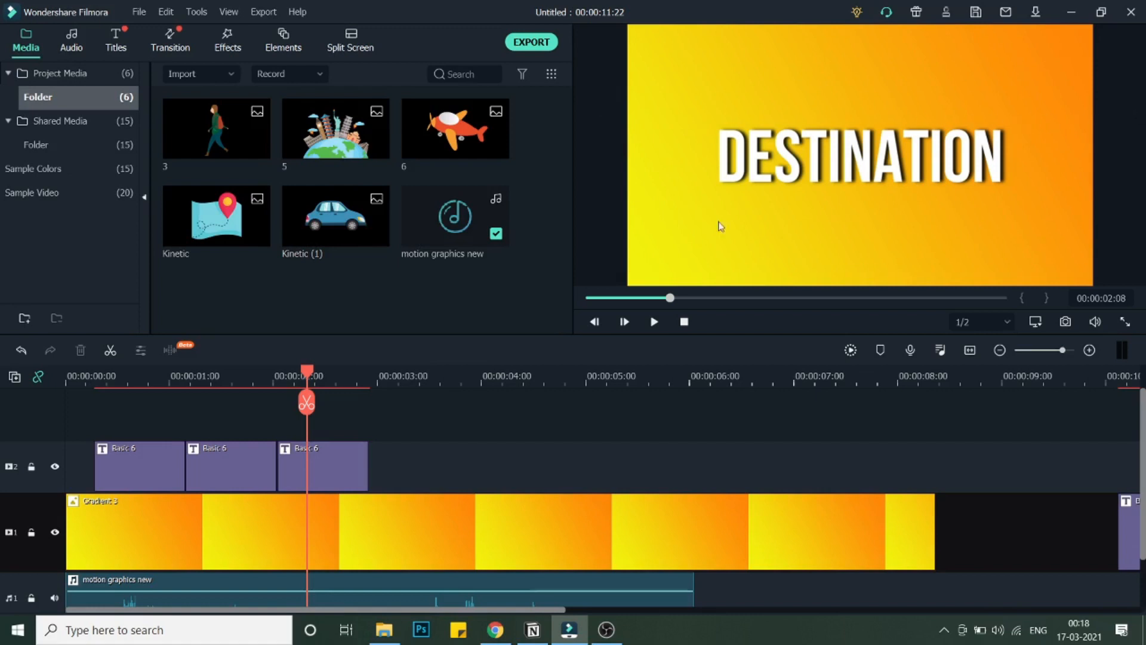
pyautogui.moveTo(78, 381)
pyautogui.mouseDown()
pyautogui.moveTo(116, 384)
pyautogui.moveTo(86, 382)
pyautogui.mouseUp()
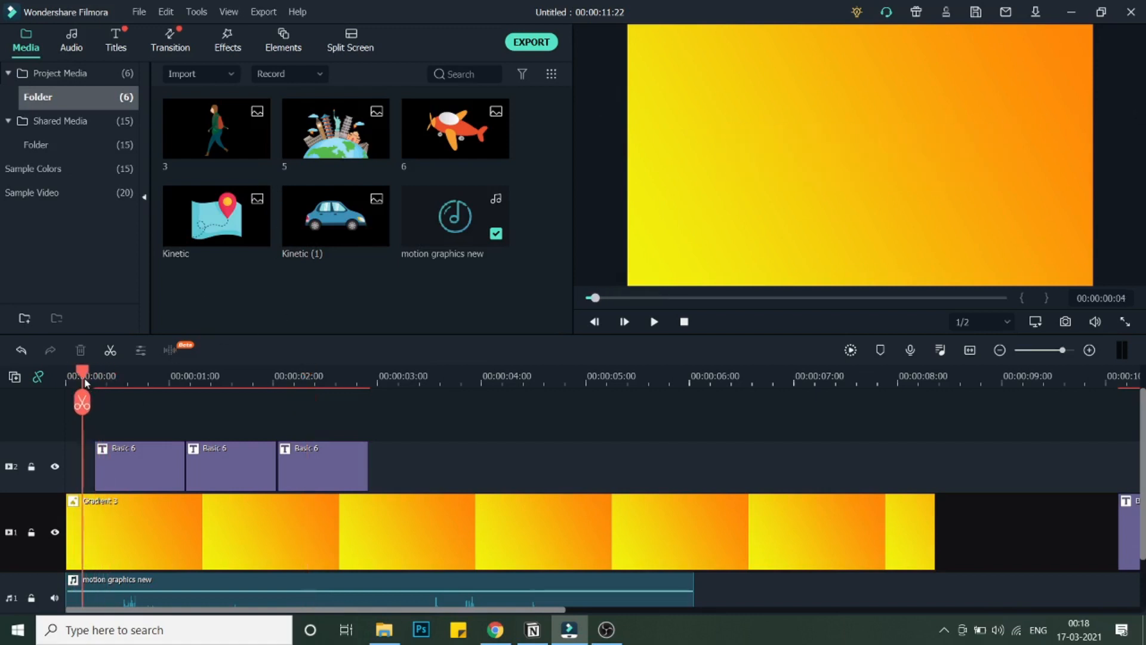
# - Add the Fingers Energy element on track 3, aligned with the start of the Greatness title, and preview it
pyautogui.click(282, 42)
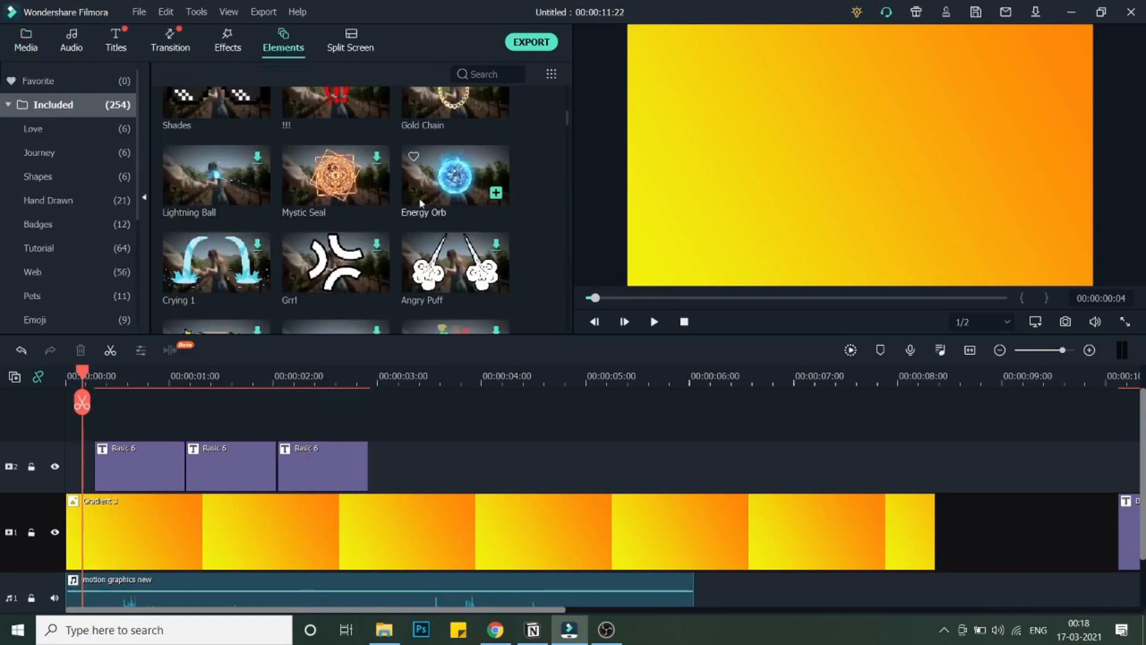
pyautogui.moveTo(452, 232); pyautogui.dragTo(96, 415)
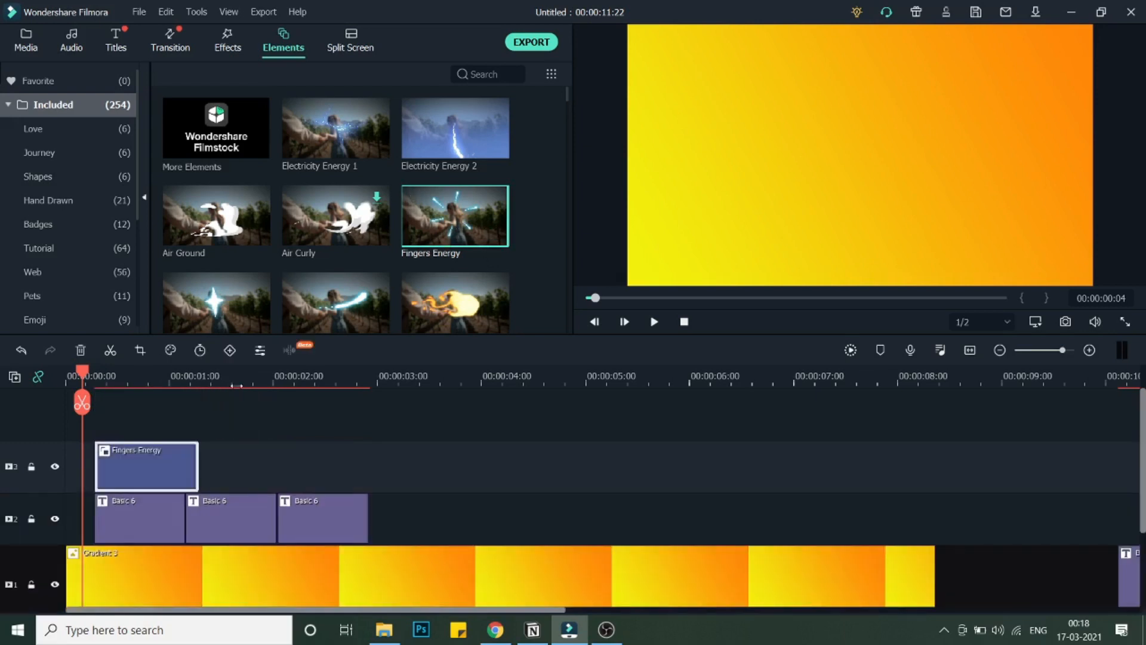
pyautogui.press('space')
pyautogui.press('space')
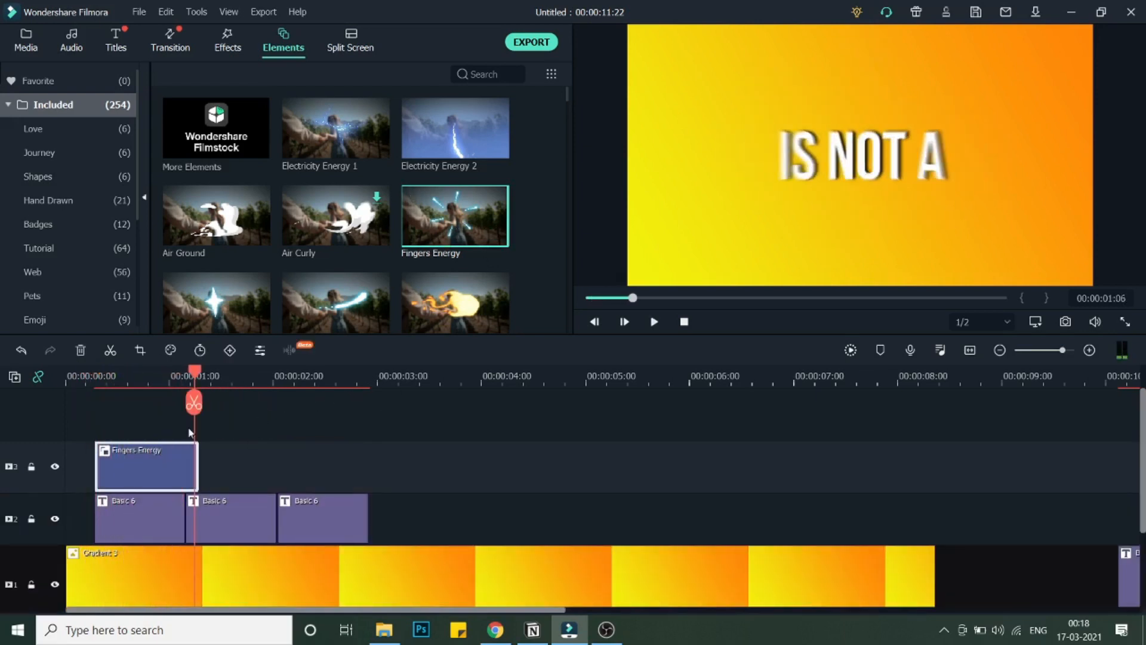
# - Reposition the Fingers Energy clip to start shortly before the "is not a" title and play back the result
pyautogui.moveTo(127, 460); pyautogui.dragTo(98, 454)
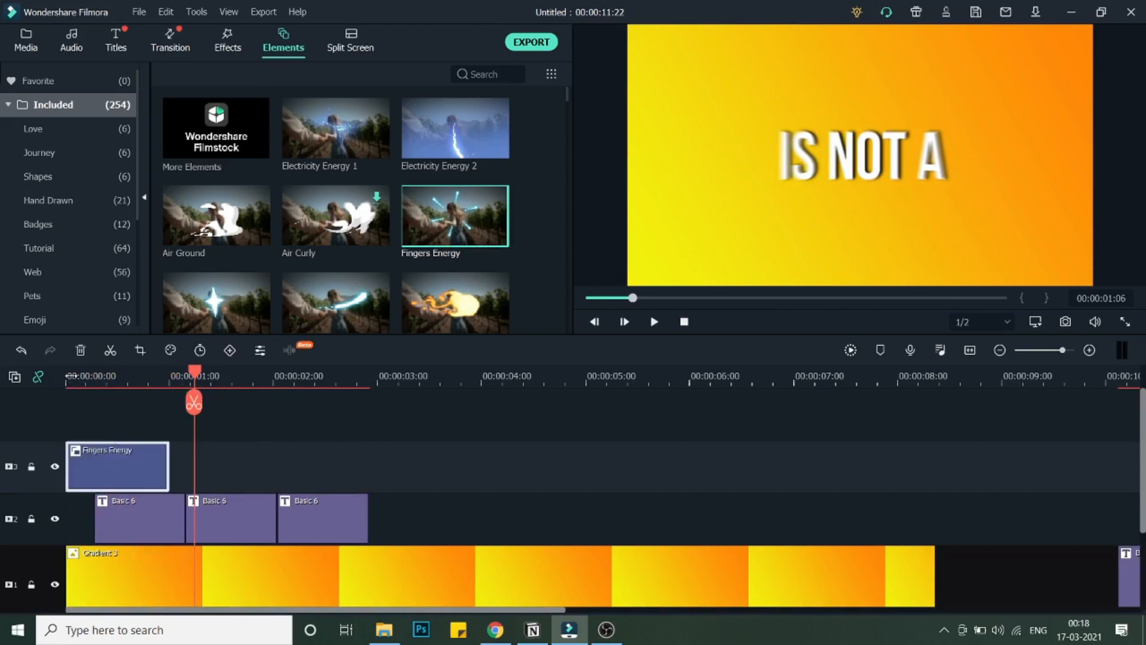
pyautogui.press('space')
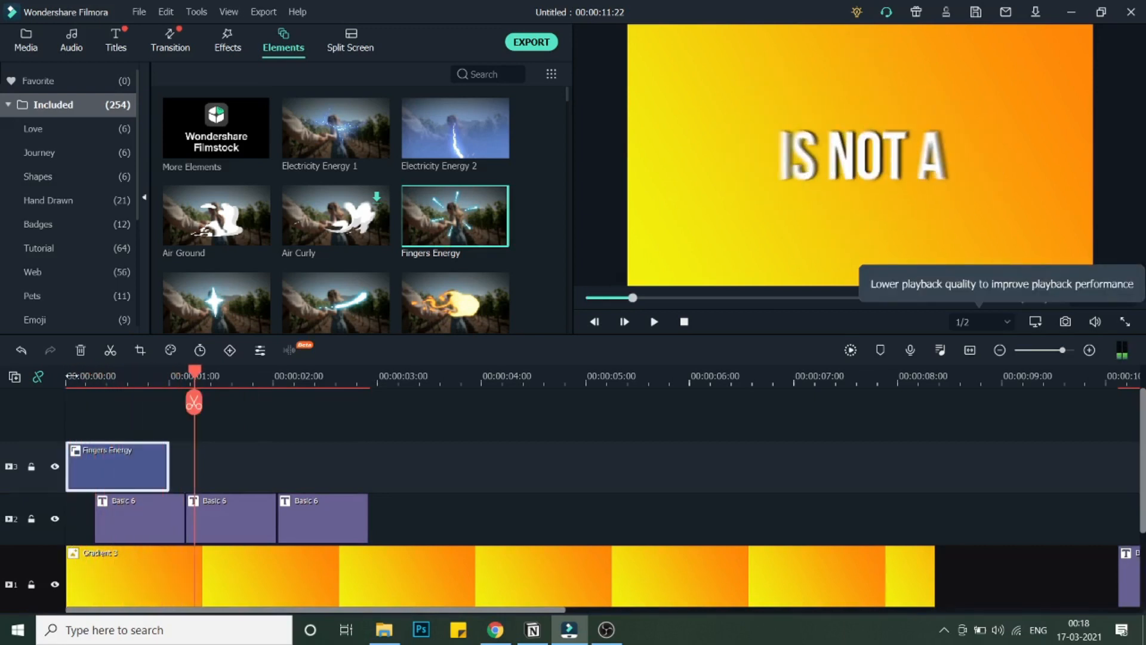
pyautogui.moveTo(119, 449); pyautogui.dragTo(185, 459)
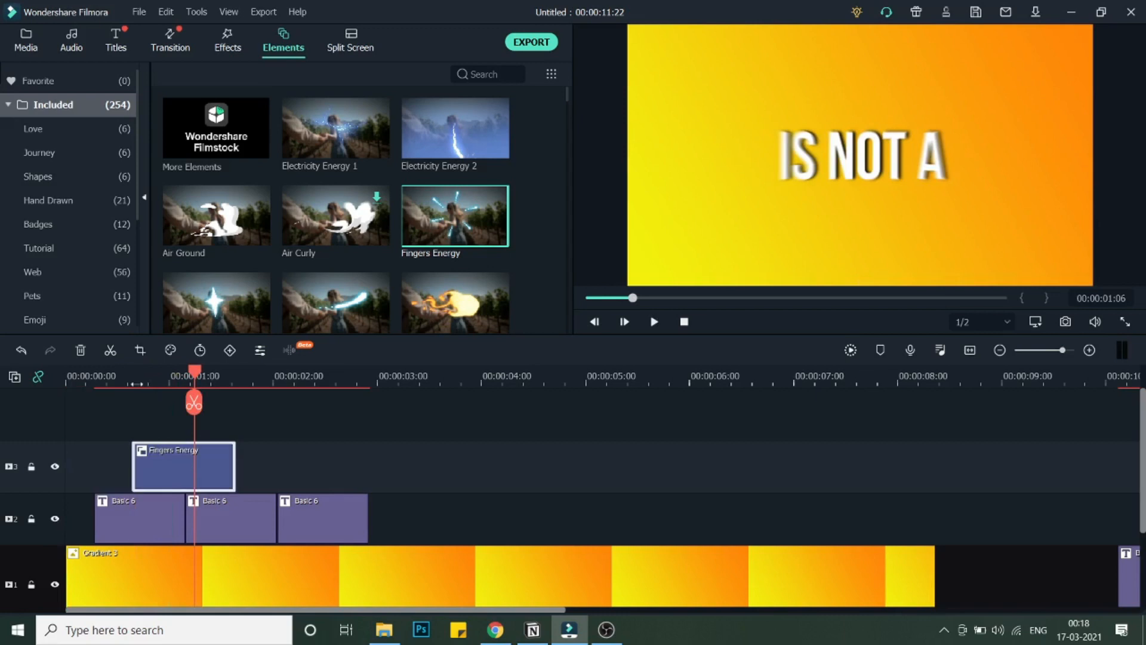
pyautogui.press('space')
pyautogui.moveTo(165, 459); pyautogui.dragTo(189, 457)
pyautogui.click(124, 377)
pyautogui.press('space')
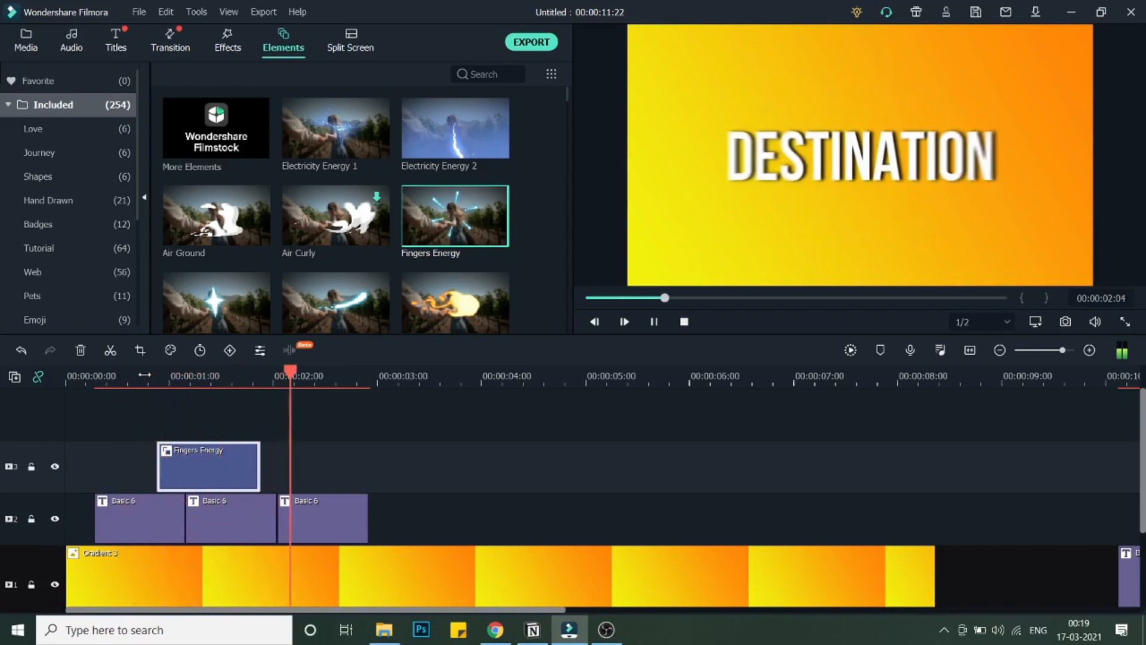
pyautogui.click(127, 377)
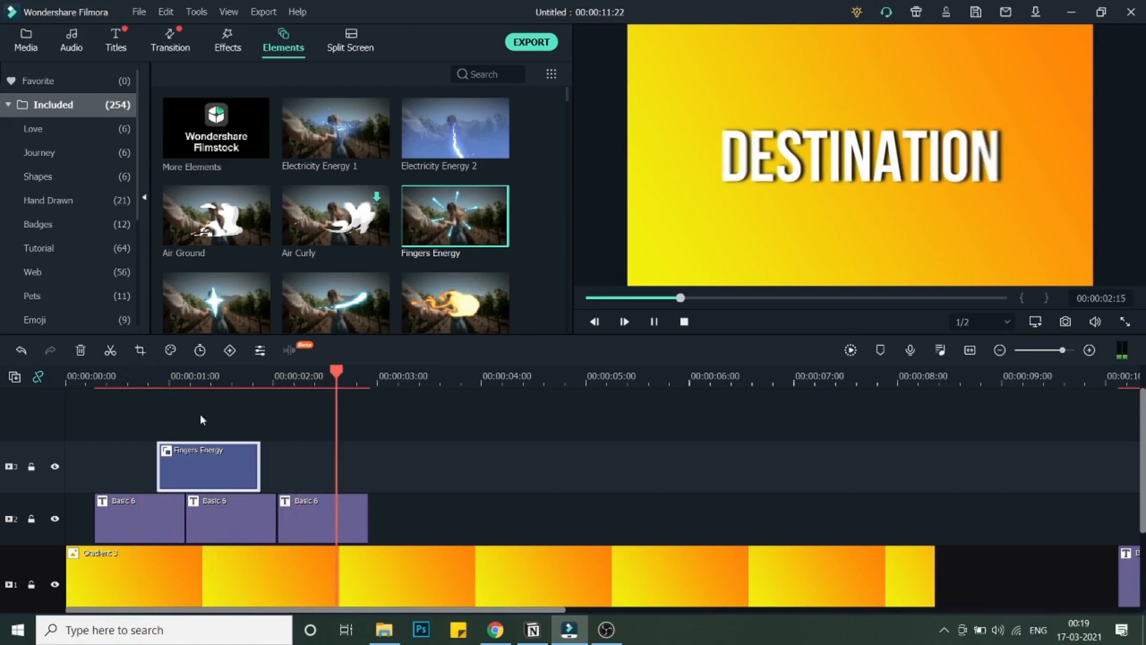
pyautogui.press('space')
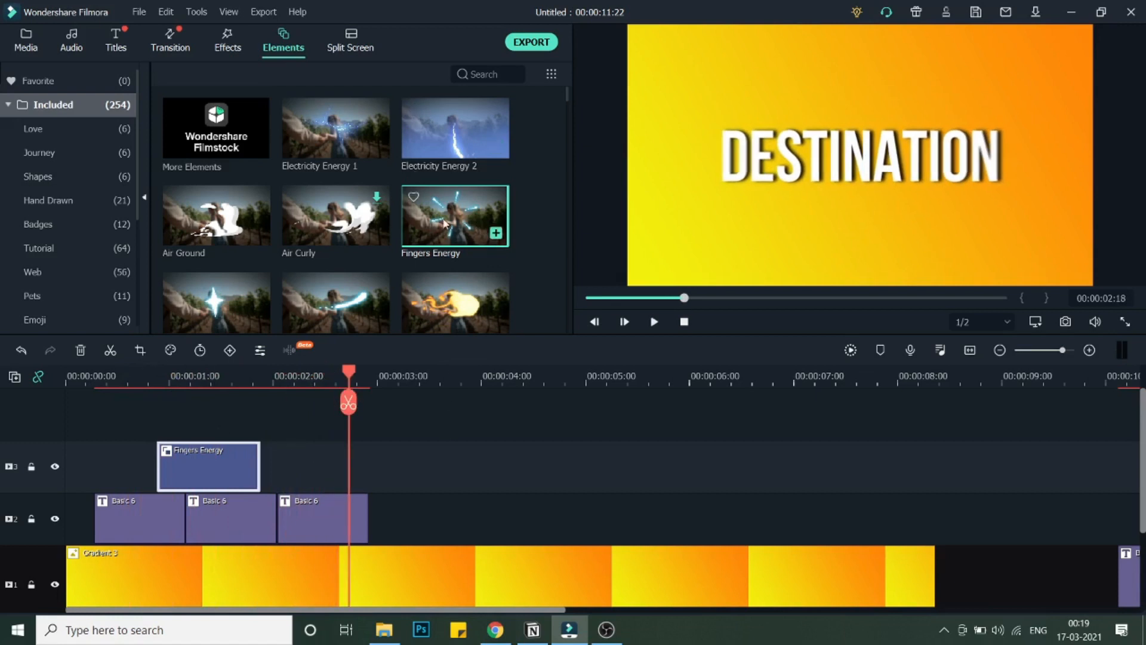
# - Place the car image Kinetic (1) on track 3 above the Destination title and trim it to the title's end
pyautogui.click(26, 42)
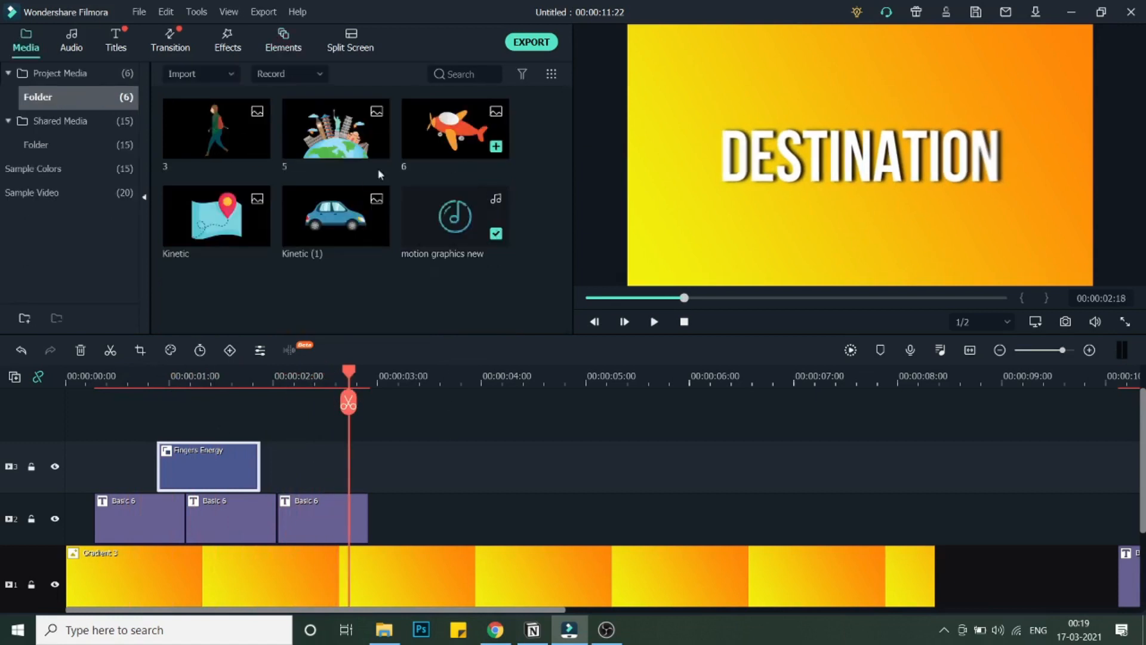
pyautogui.moveTo(334, 215); pyautogui.dragTo(281, 456)
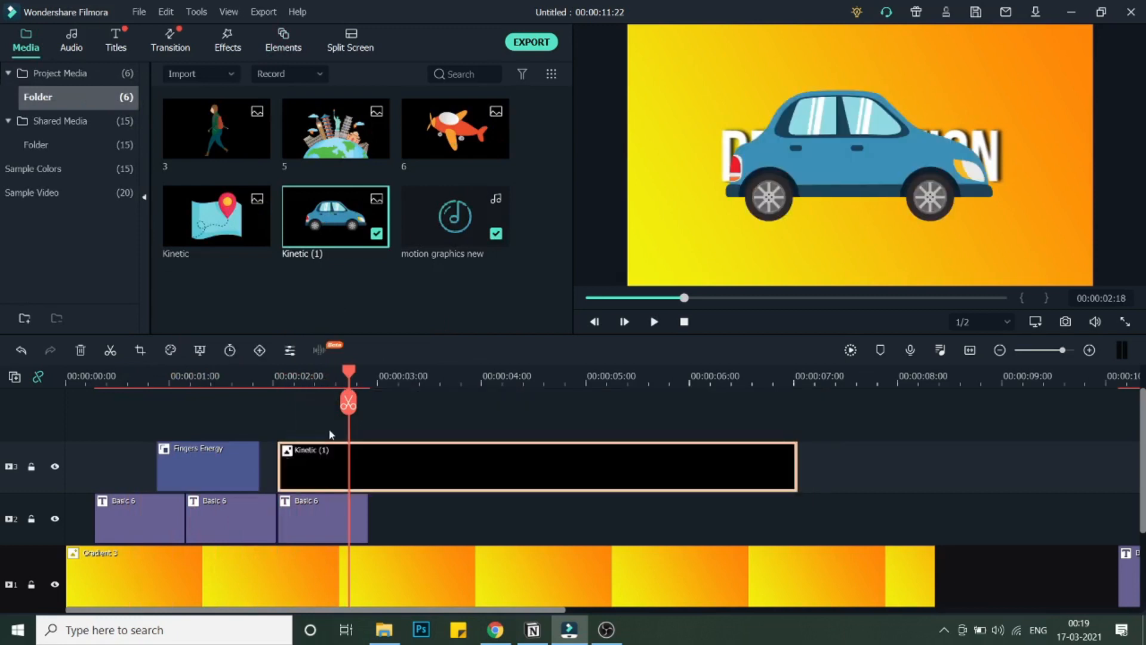
pyautogui.moveTo(797, 463); pyautogui.dragTo(369, 463)
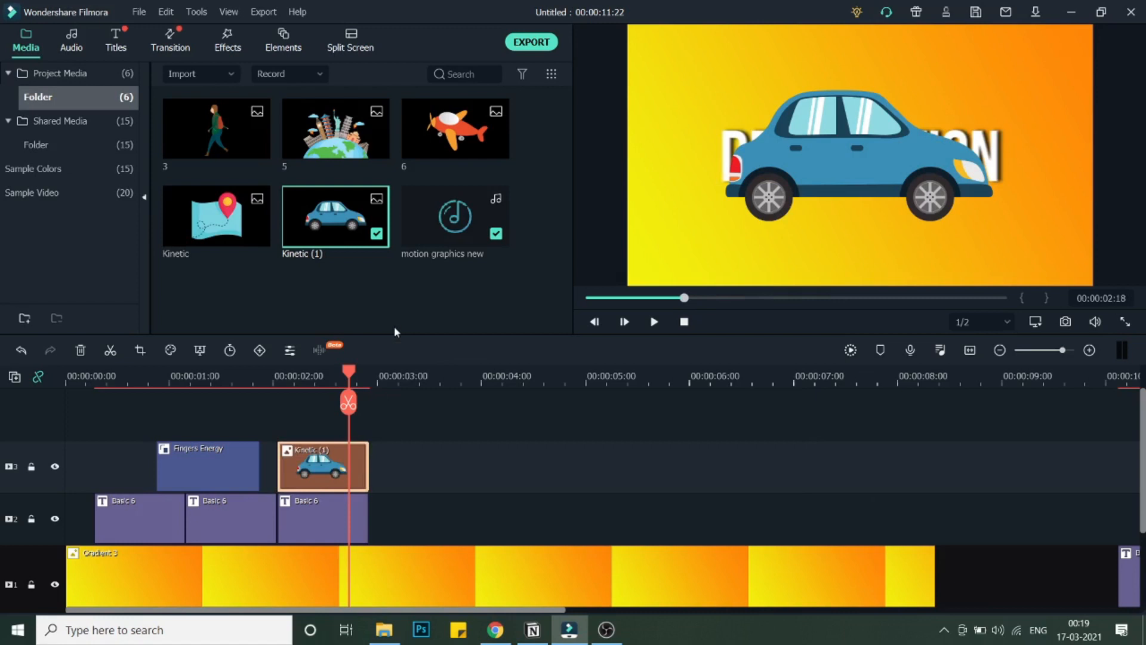
# - Shrink the car image in the preview and move it just outside the right edge of the frame
pyautogui.click(802, 138)
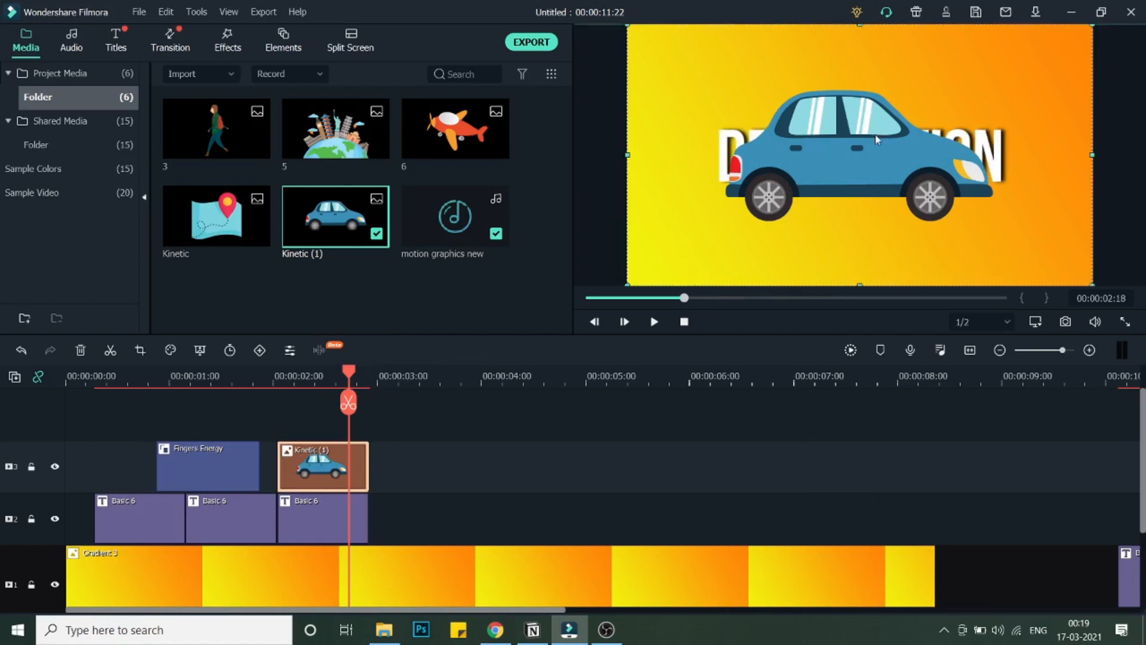
pyautogui.doubleClick(627, 22)
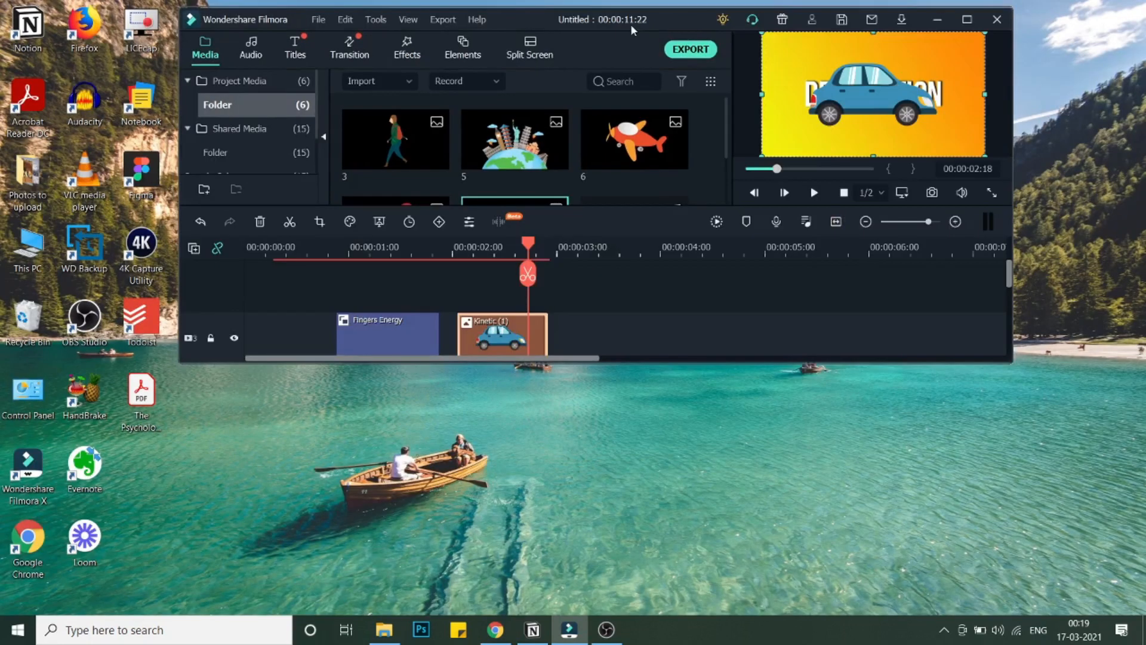
pyautogui.click(968, 21)
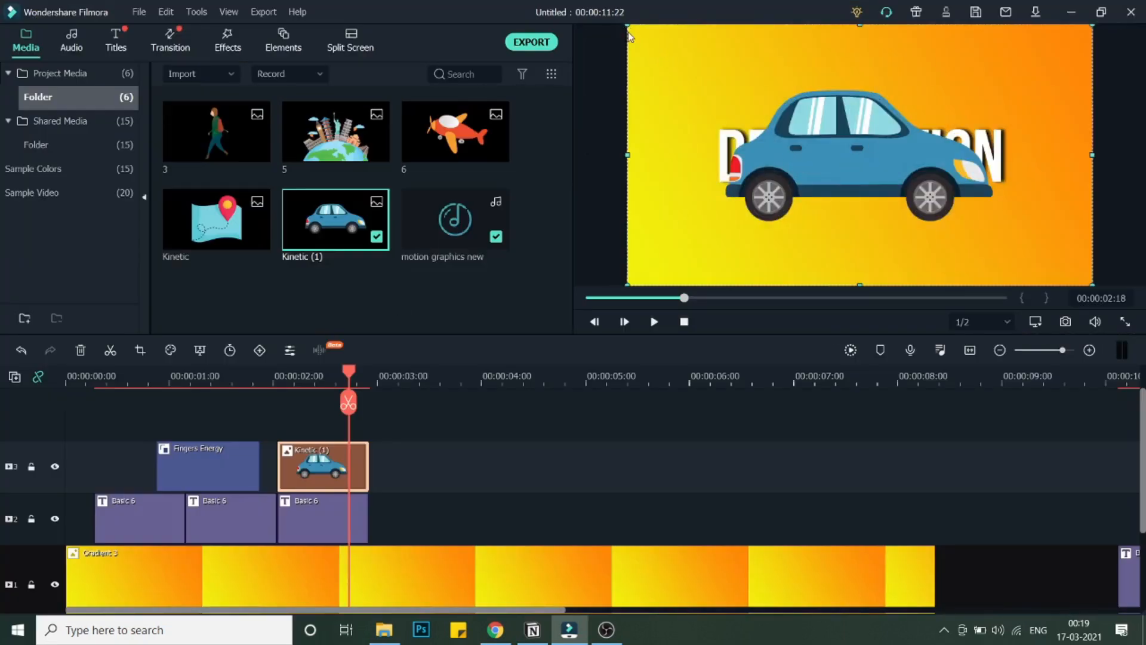
pyautogui.moveTo(633, 30); pyautogui.dragTo(1130, 117)
# - Add a custom animation keyframe to the car clip near its end, at 00:00:02:22
pyautogui.moveTo(349, 380); pyautogui.dragTo(370, 378)
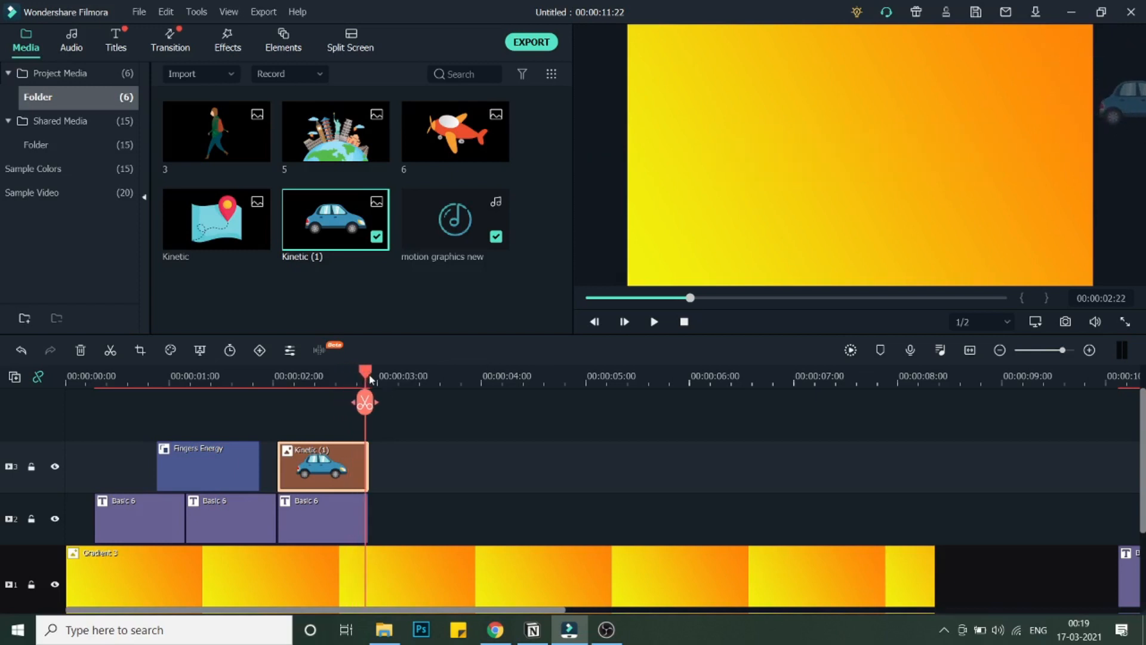
pyautogui.doubleClick(350, 460)
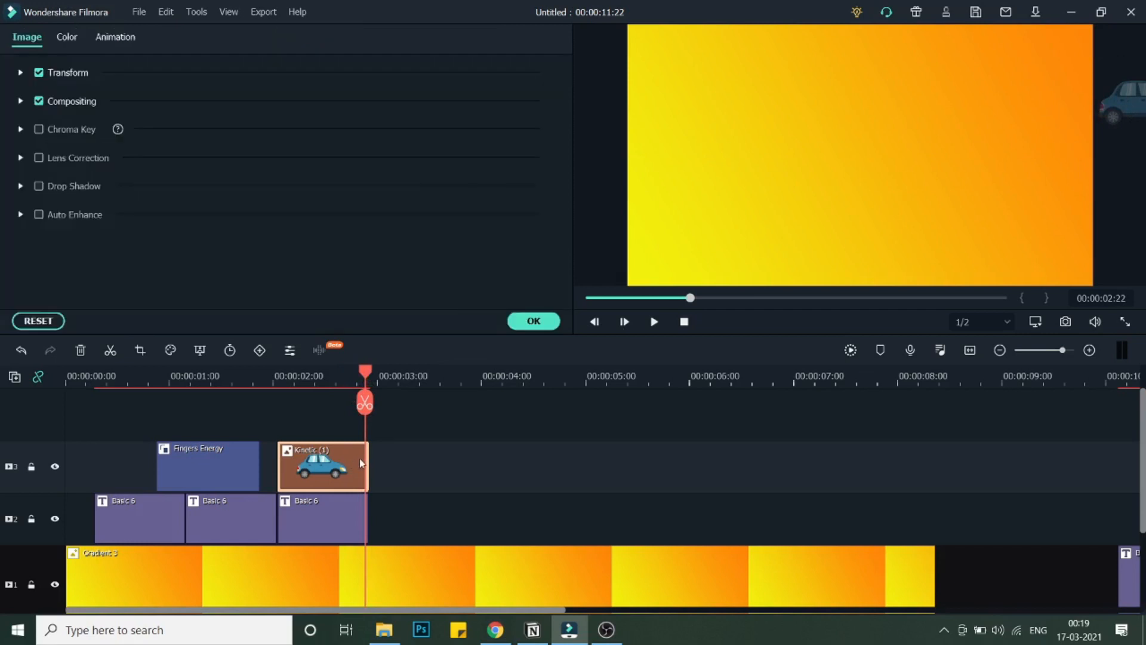
pyautogui.click(116, 38)
pyautogui.click(73, 75)
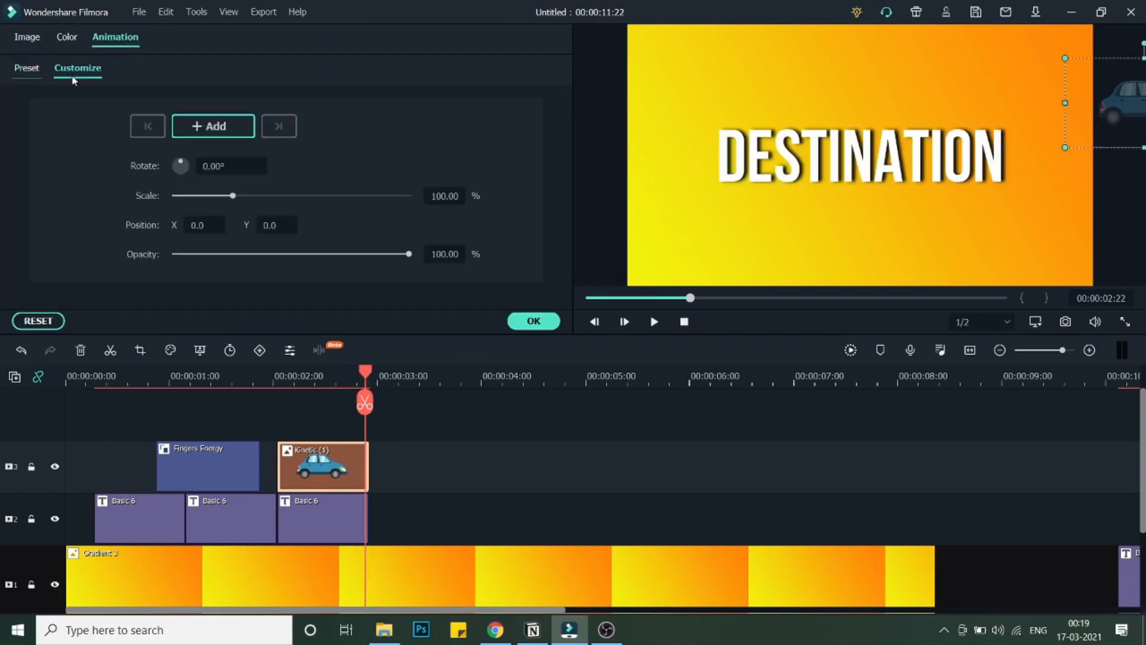
pyautogui.click(228, 131)
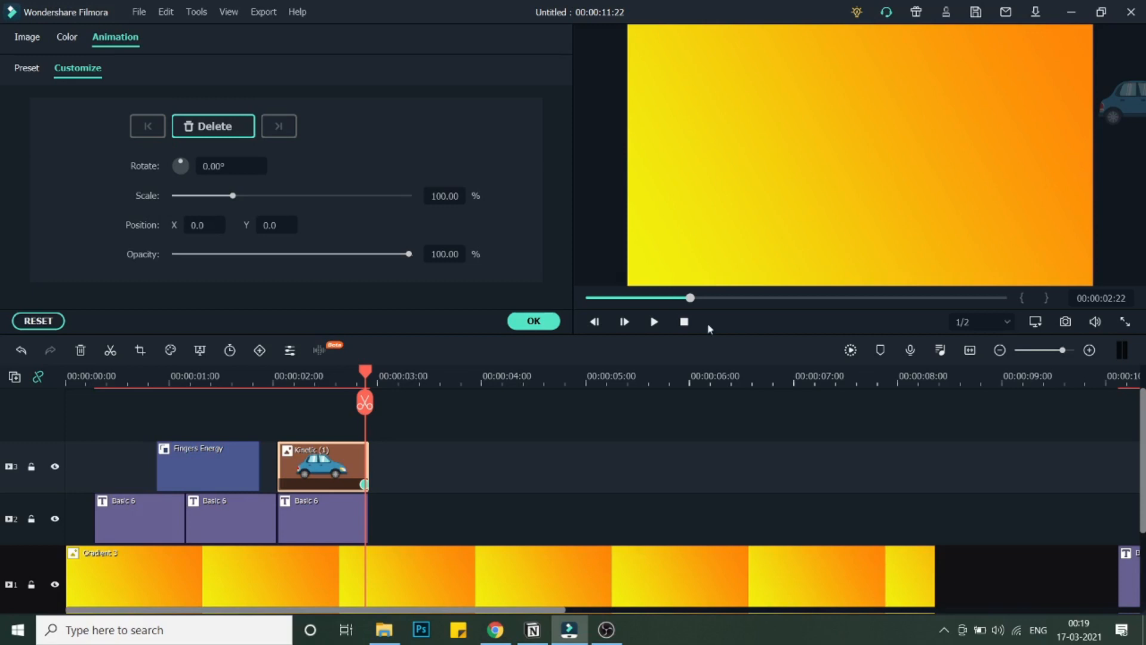
# - Keyframe the car off the frame's left side at 00:00:02:01, position X -1000, Y 10, then confirm and preview the animation
pyautogui.press('Up')
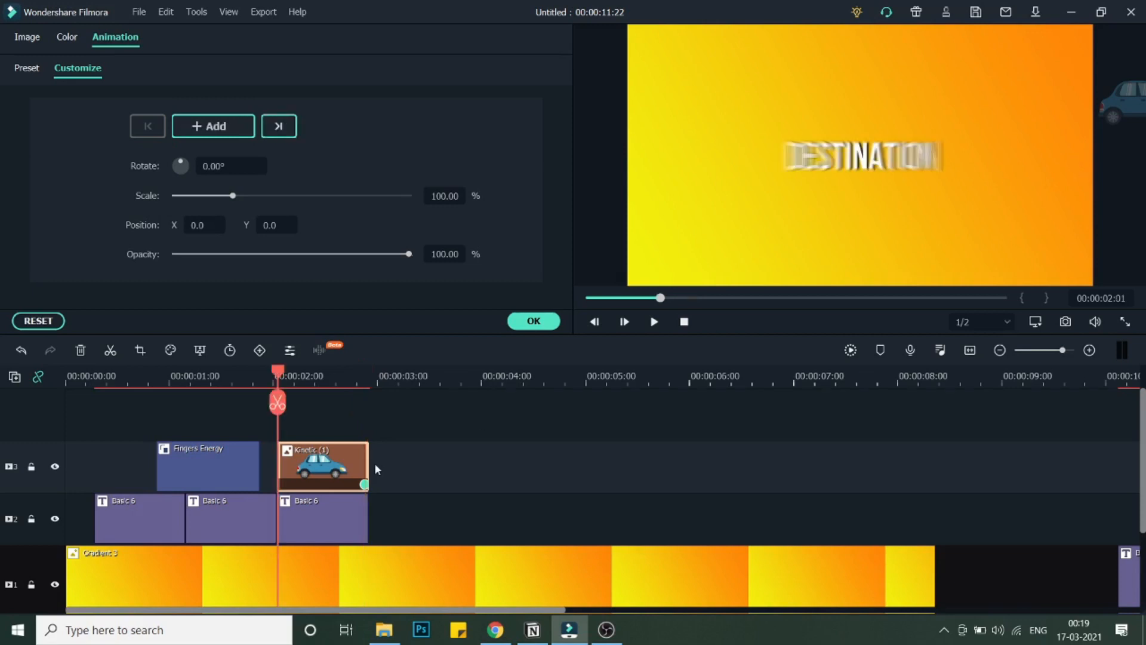
pyautogui.moveTo(1116, 98); pyautogui.dragTo(531, 91)
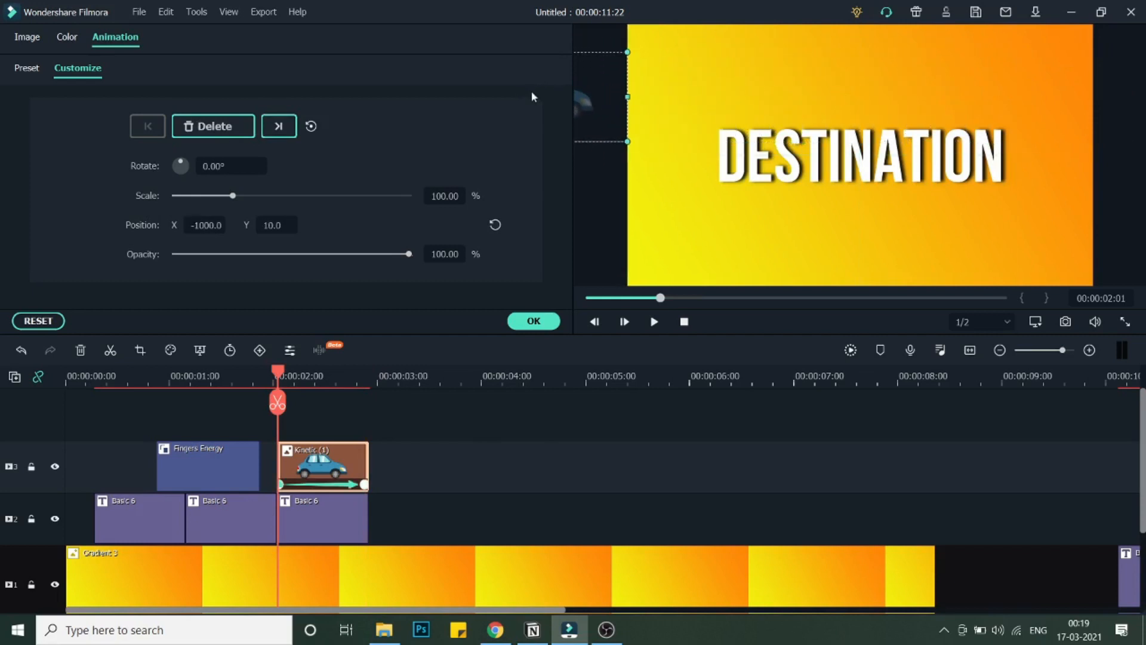
pyautogui.click(526, 326)
pyautogui.press('space')
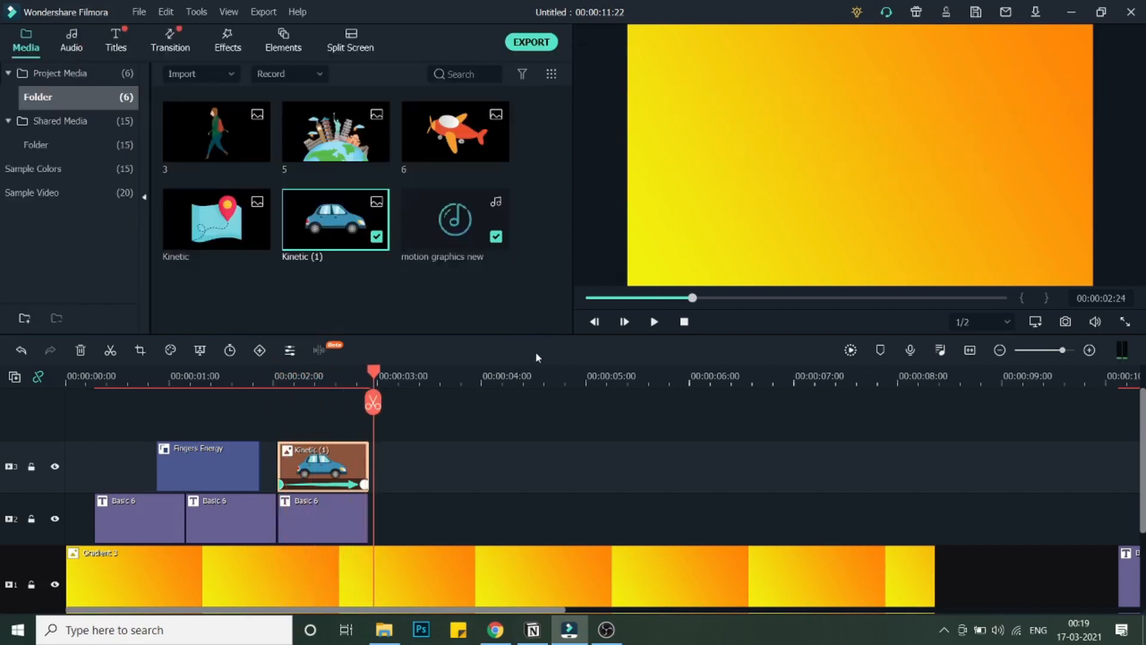
# - Add the Air Ground element on track 4 above the car clip, shrink it and place it near the car
pyautogui.moveTo(302, 374)
pyautogui.mouseDown()
pyautogui.moveTo(277, 374)
pyautogui.moveTo(307, 374)
pyautogui.mouseUp()
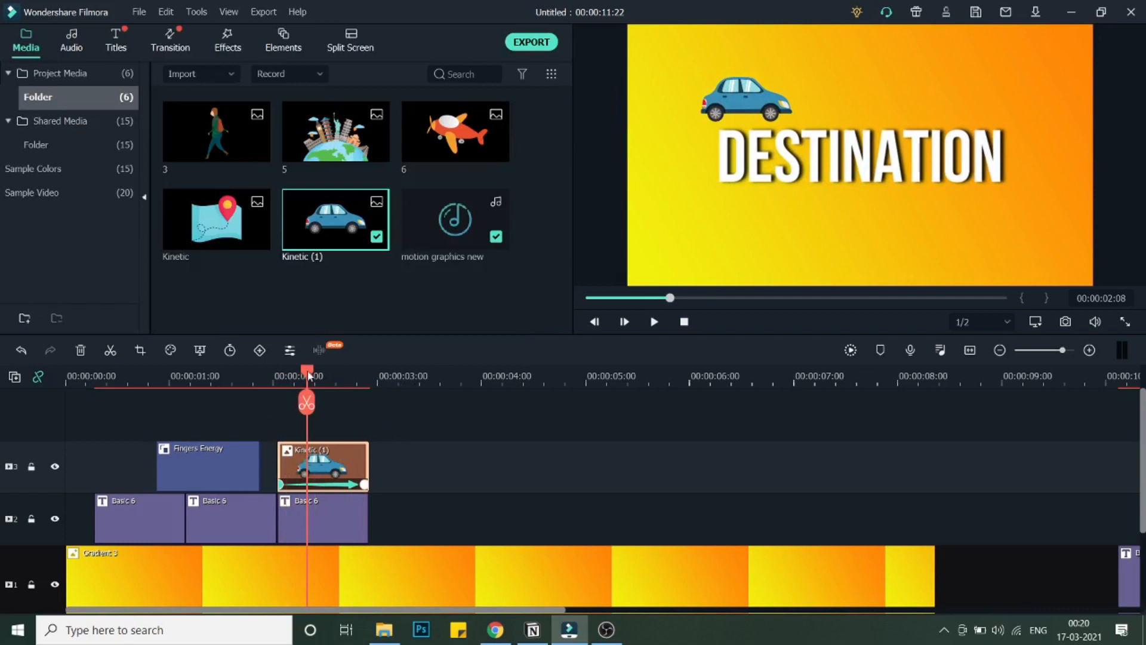
pyautogui.click(286, 40)
pyautogui.moveTo(259, 246); pyautogui.dragTo(286, 424)
pyautogui.moveTo(468, 393); pyautogui.dragTo(468, 395)
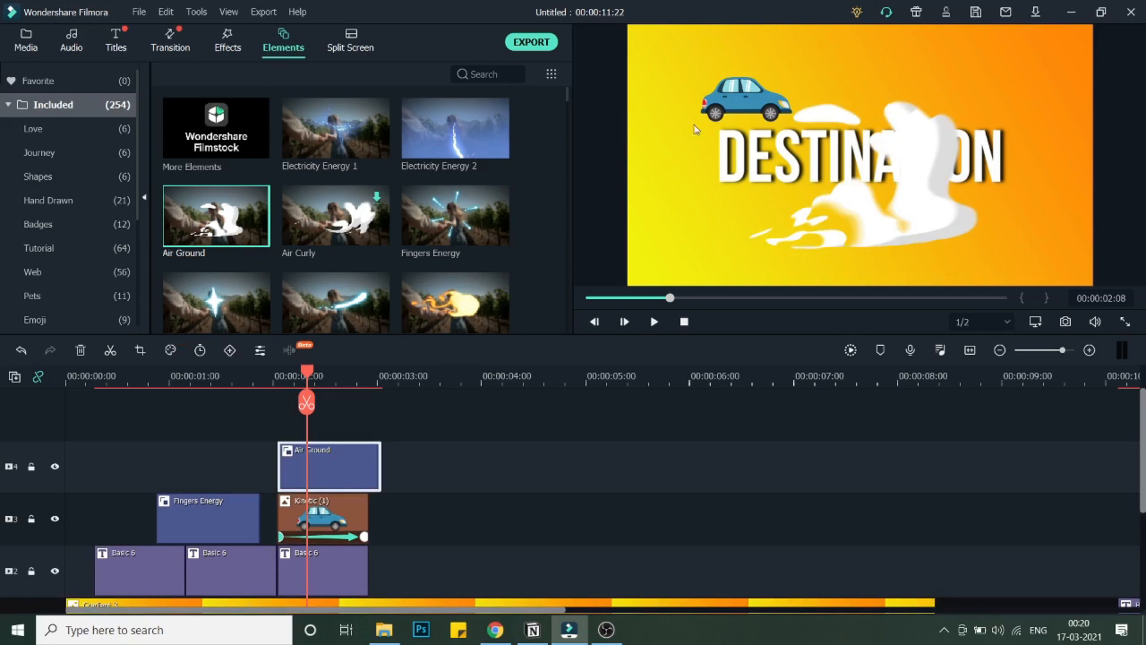
pyautogui.moveTo(657, 27); pyautogui.dragTo(770, 108)
# - Trim the start of the Air Ground clip to 00:00:02:06 and play back the car and smoke together
pyautogui.moveTo(307, 374)
pyautogui.mouseDown()
pyautogui.moveTo(269, 375)
pyautogui.moveTo(302, 376)
pyautogui.mouseUp()
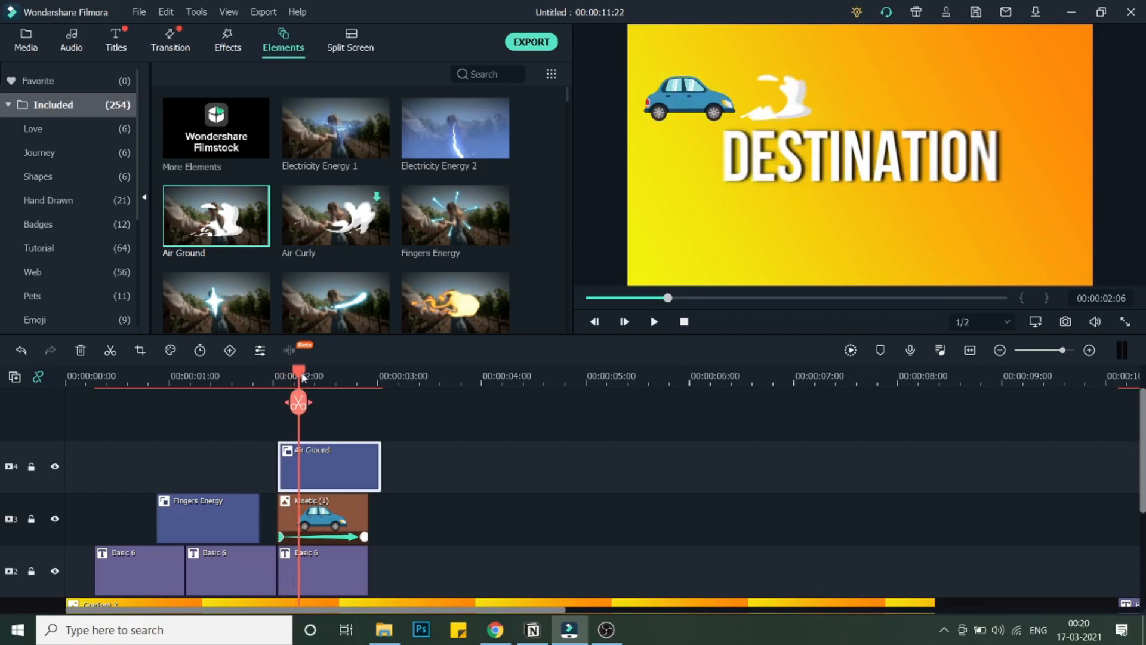
pyautogui.doubleClick(285, 466)
pyautogui.moveTo(279, 466); pyautogui.dragTo(313, 455)
pyautogui.click(528, 321)
pyautogui.press('space')
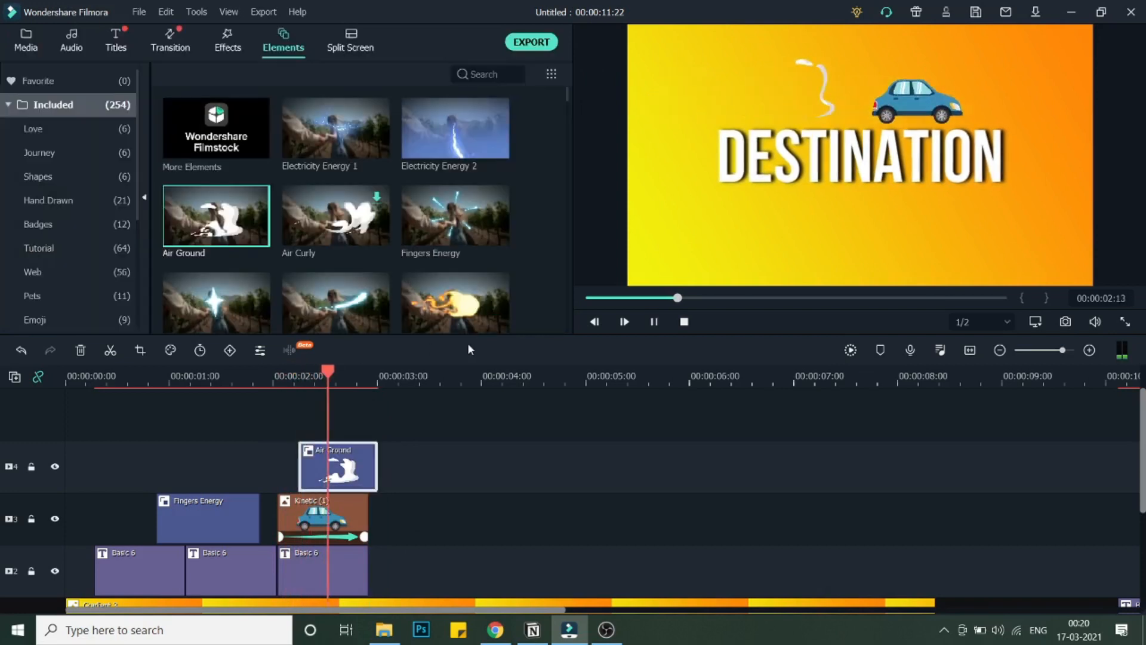
pyautogui.moveTo(375, 374); pyautogui.dragTo(285, 377)
pyautogui.press('space')
pyautogui.press('space')
# - Place the map image Kinetic on track 5 above the Destination title, trimmed to the title's length
pyautogui.click(274, 378)
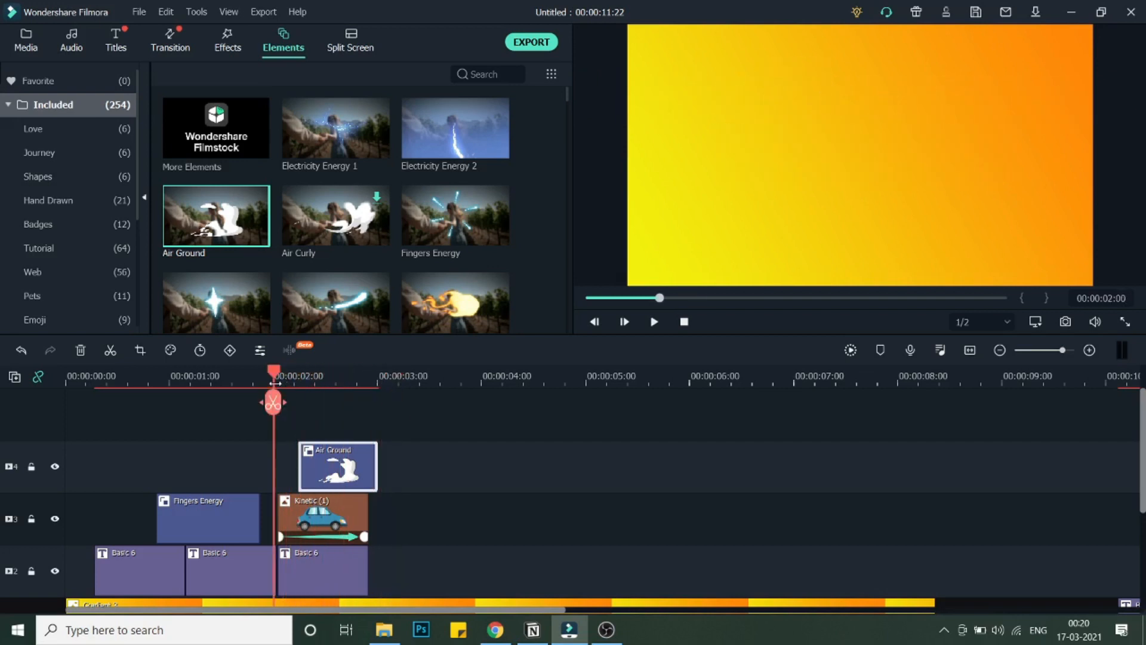
pyautogui.click(37, 44)
pyautogui.moveTo(226, 235); pyautogui.dragTo(366, 457)
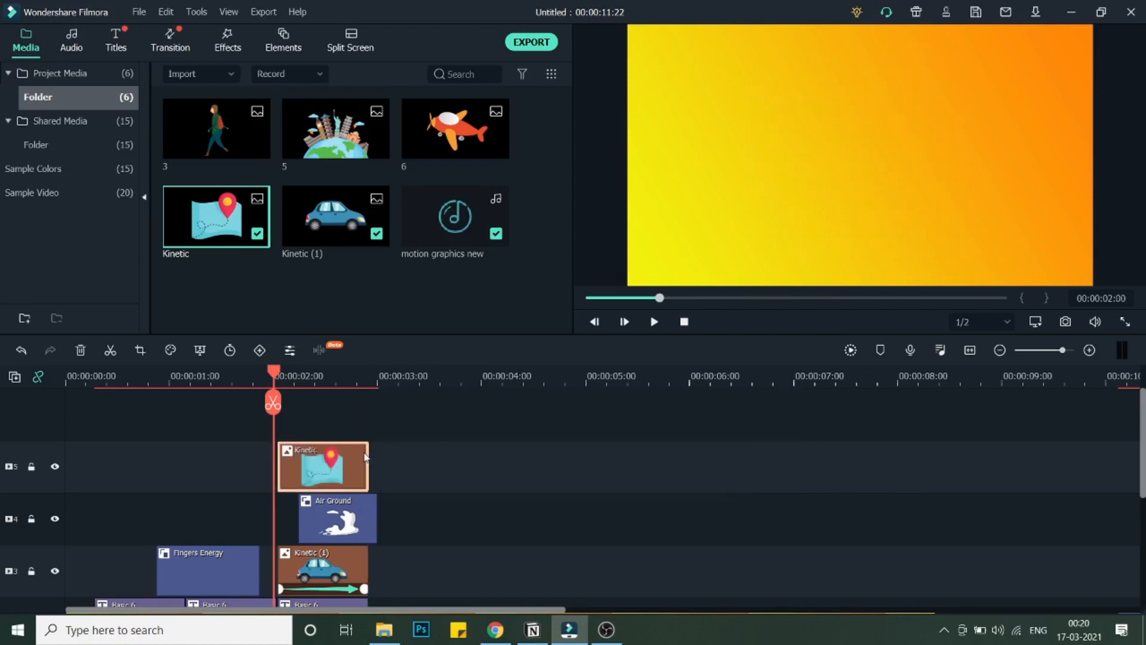
pyautogui.moveTo(275, 374); pyautogui.dragTo(319, 374)
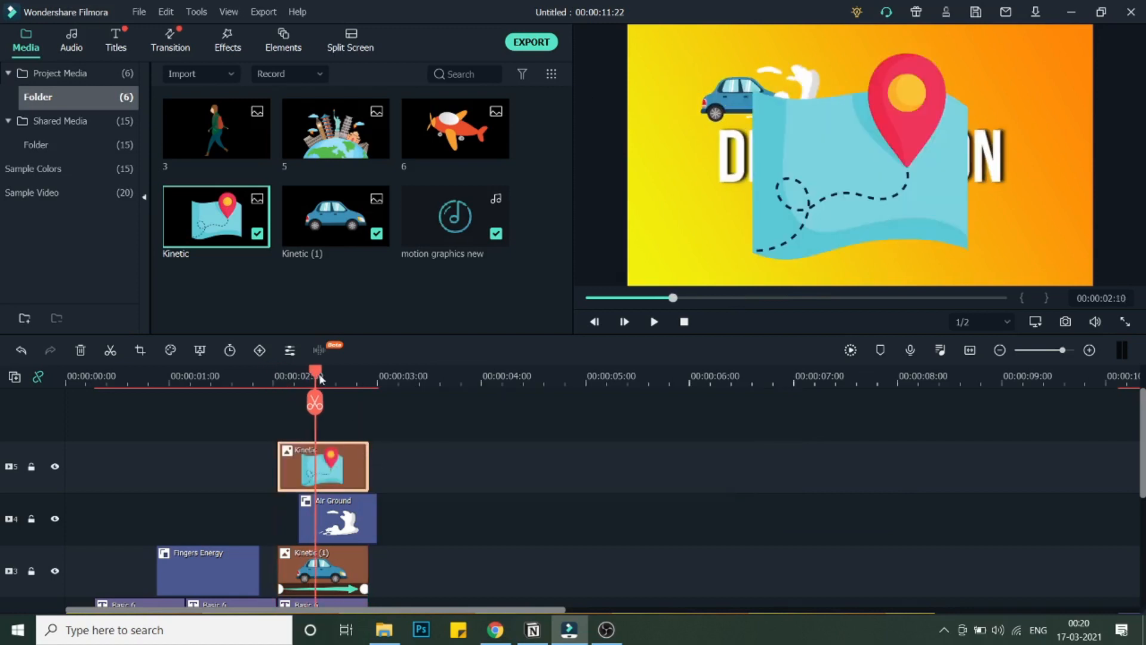
# - Shrink the map image and place it centred below the Destination title in the frame
pyautogui.click(774, 111)
pyautogui.moveTo(631, 28); pyautogui.dragTo(932, 218)
pyautogui.moveTo(992, 270); pyautogui.dragTo(844, 249)
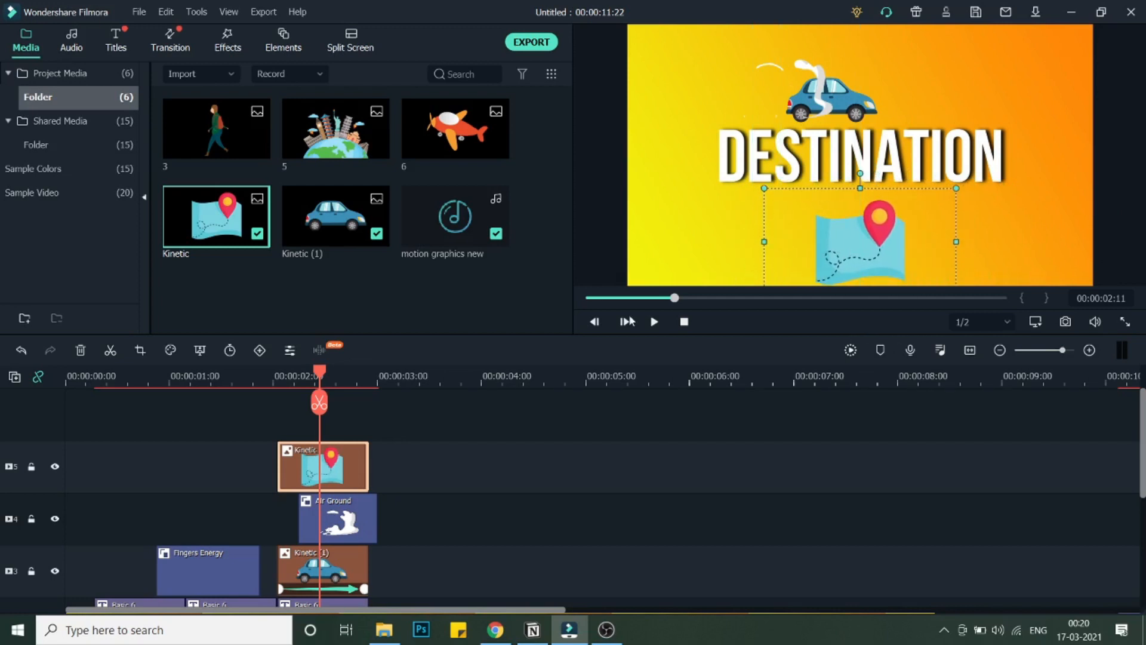
# - Give the map clip a shortened Slide Up preset animation at its start and a Fade Out at its end, then confirm
pyautogui.doubleClick(344, 473)
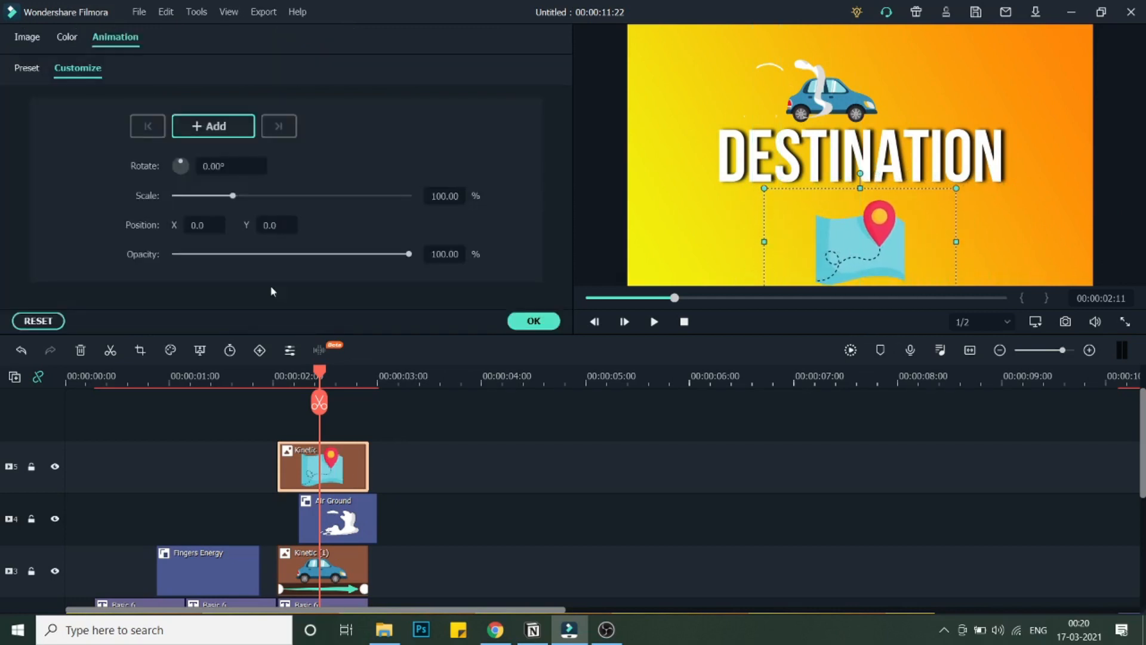
pyautogui.click(24, 69)
pyautogui.doubleClick(83, 253)
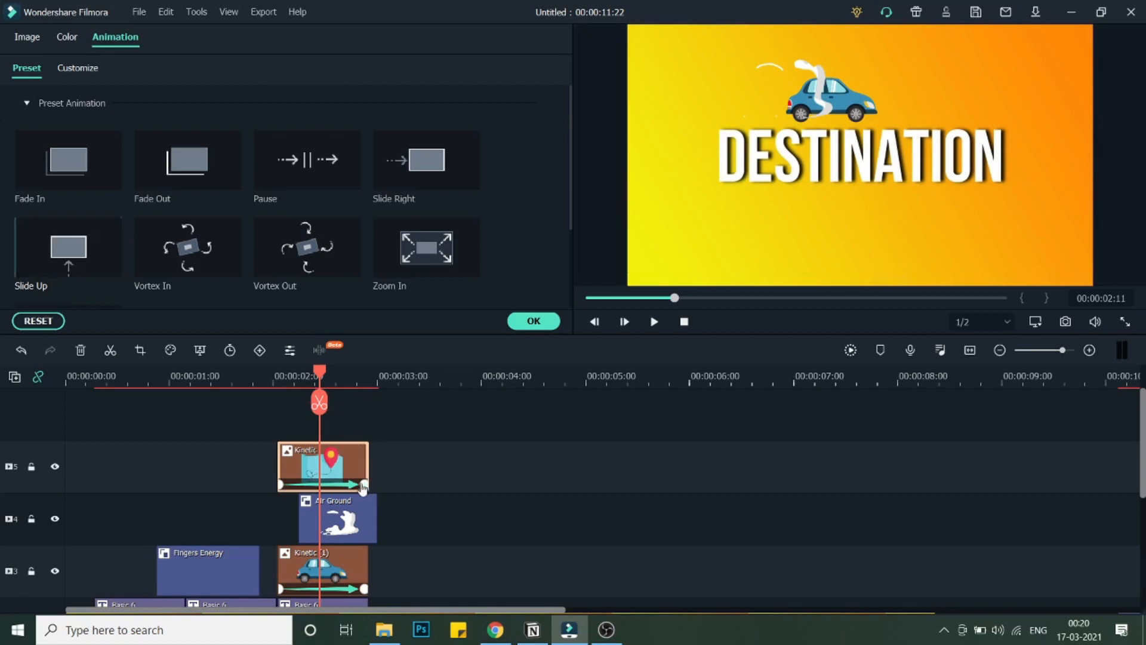
pyautogui.moveTo(362, 486); pyautogui.dragTo(309, 483)
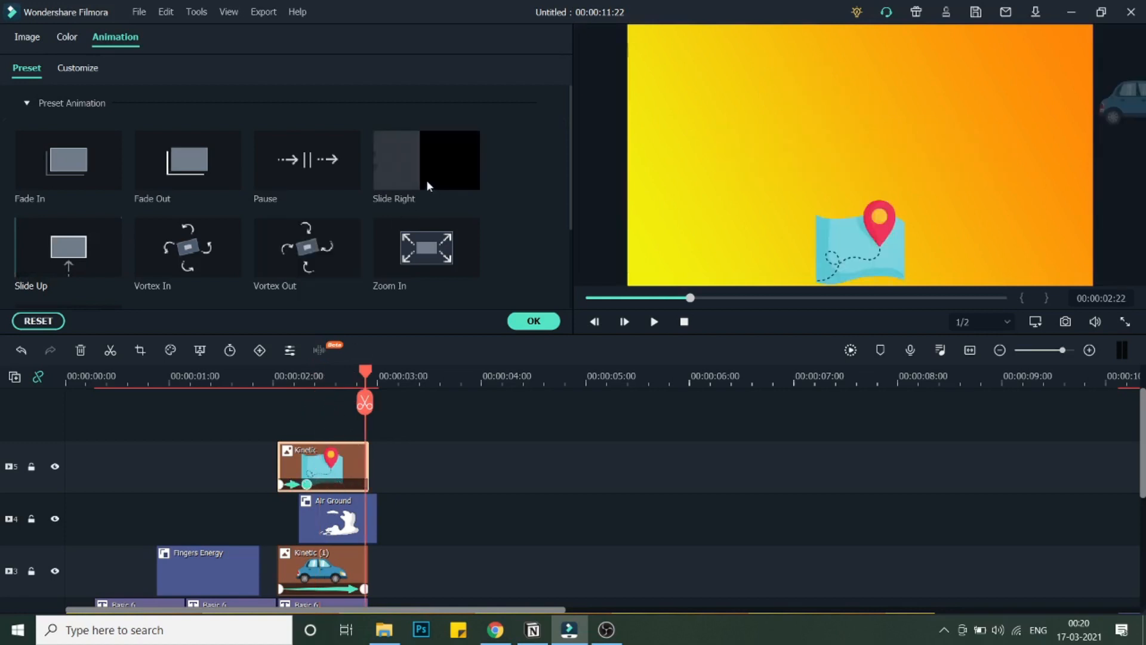
pyautogui.moveTo(204, 178); pyautogui.dragTo(352, 467)
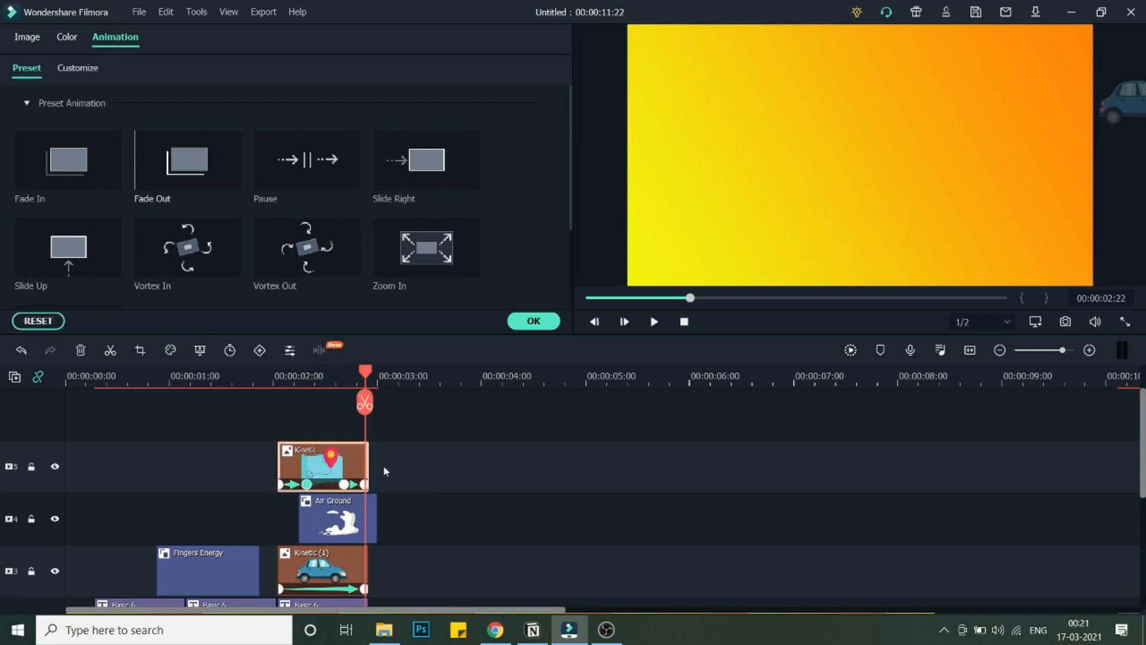
pyautogui.click(562, 319)
# - Play back the project from the start to check the titles and graphics against the voice audio
pyautogui.moveTo(373, 377); pyautogui.dragTo(78, 381)
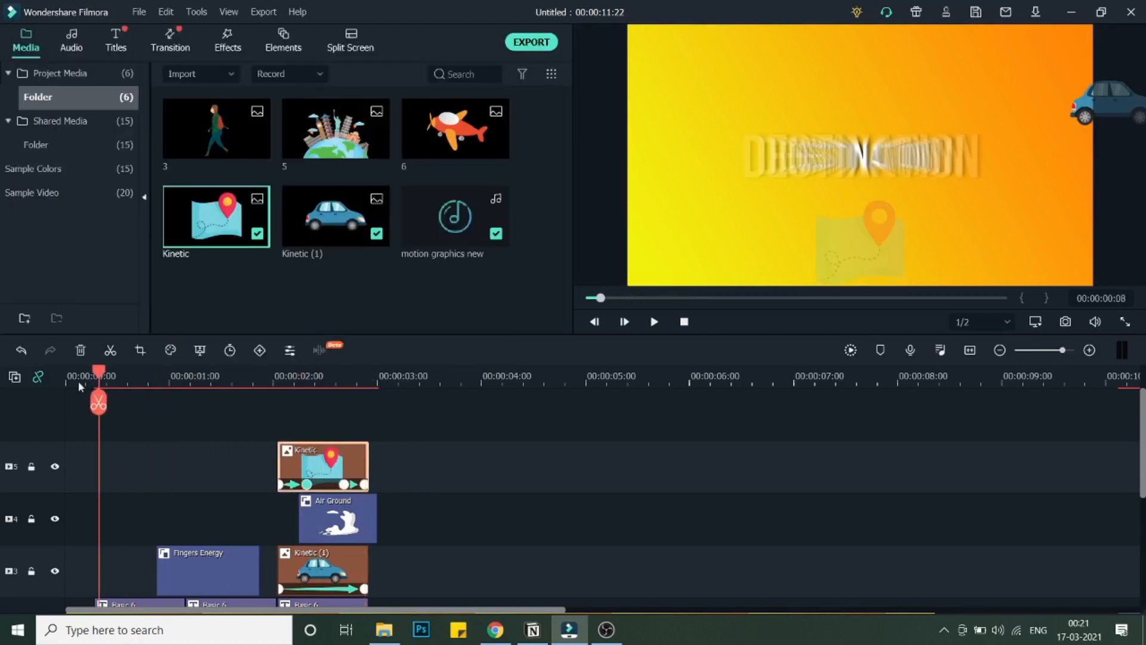
pyautogui.scroll(-5, 123, 425)
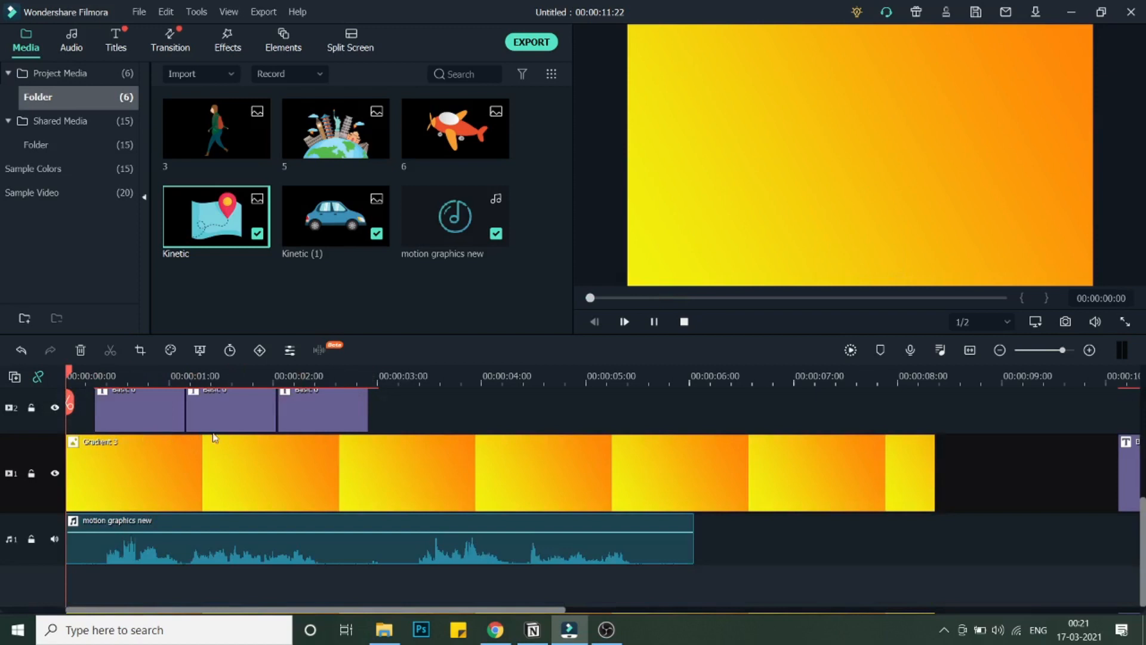
pyautogui.press('space')
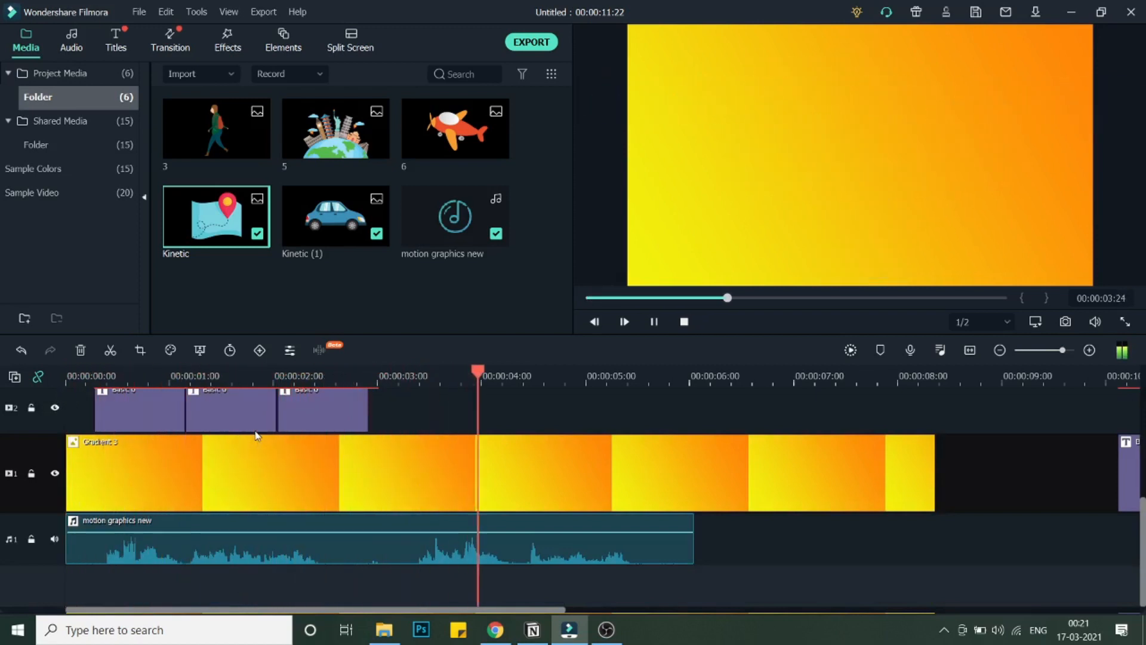
# - Shorten the Greatness title on track 2 and move the "is not a" title earlier so it follows directly
pyautogui.doubleClick(199, 464)
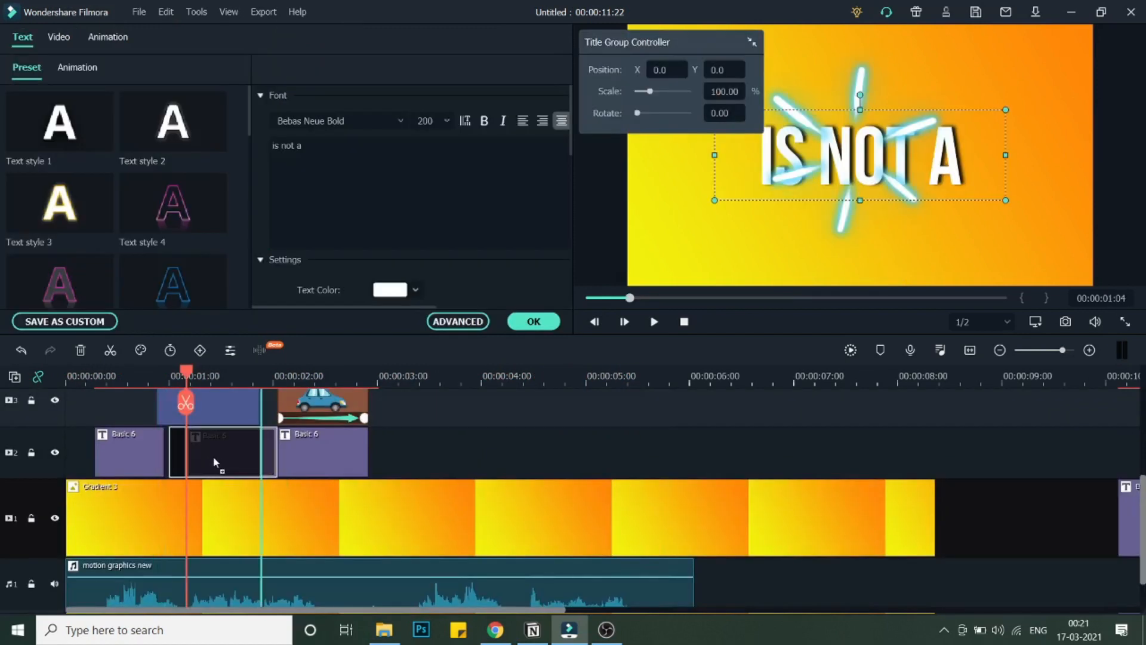
pyautogui.moveTo(212, 460); pyautogui.dragTo(321, 446)
# - Move the Destination title, car, Air Ground and map clips together up against the "is not a" title, and shift Fingers Energy earlier
pyautogui.click(317, 447)
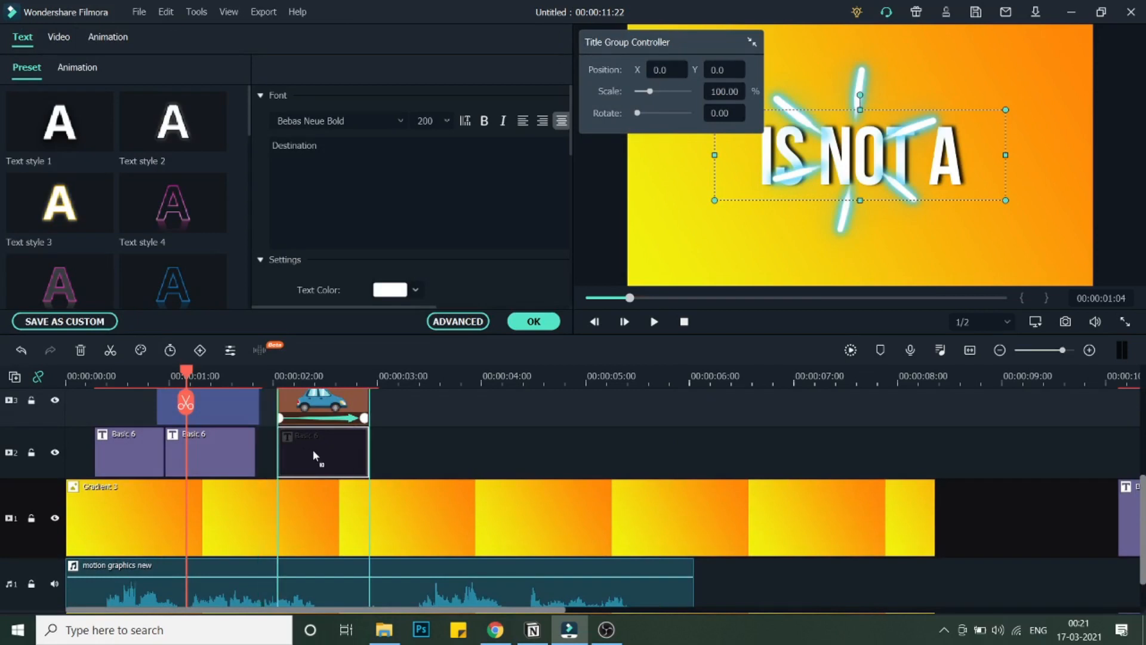
pyautogui.scroll(3, 433, 441)
pyautogui.moveTo(406, 527); pyautogui.dragTo(335, 399)
pyautogui.moveTo(323, 538); pyautogui.dragTo(306, 545)
pyautogui.moveTo(210, 482); pyautogui.dragTo(164, 477)
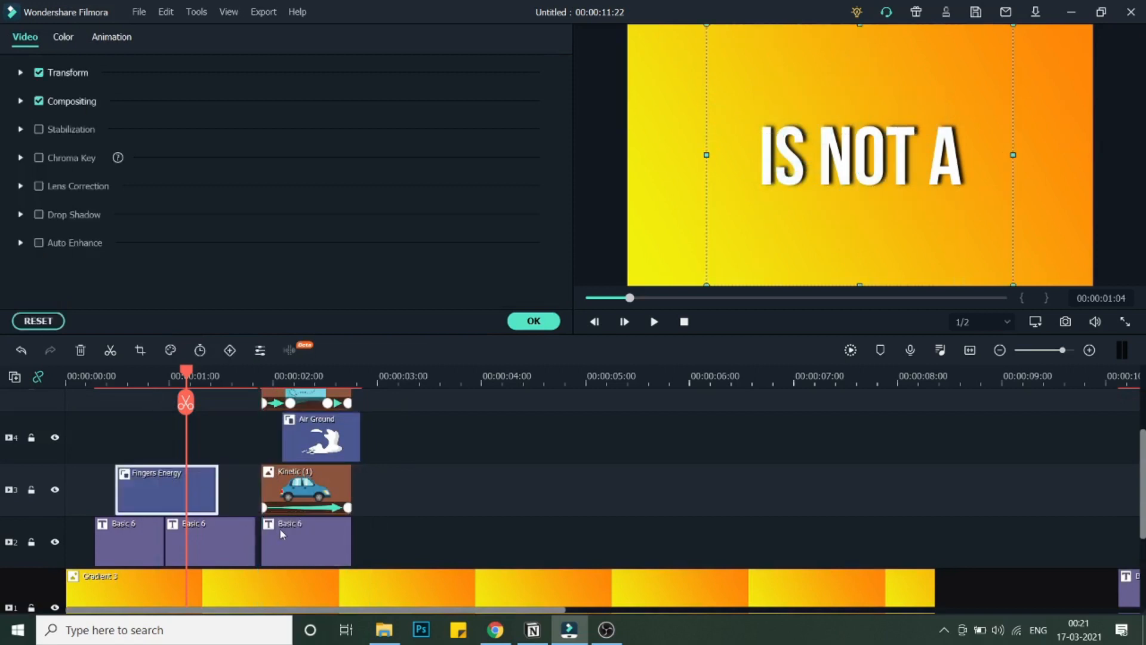
pyautogui.moveTo(402, 549); pyautogui.dragTo(261, 391)
pyautogui.moveTo(319, 541); pyautogui.dragTo(301, 535)
# - Close the clip settings and play back the retimed sequence from the beginning to check its sync with the voice
pyautogui.scroll(-3, 274, 520)
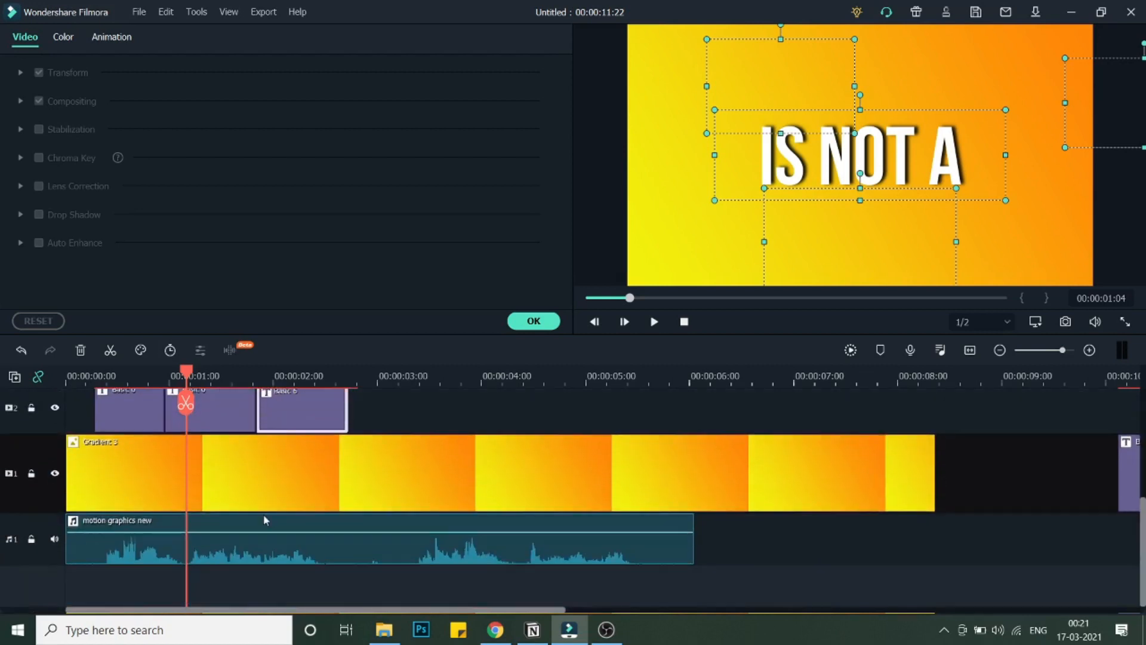
pyautogui.scroll(2, 264, 515)
pyautogui.click(77, 376)
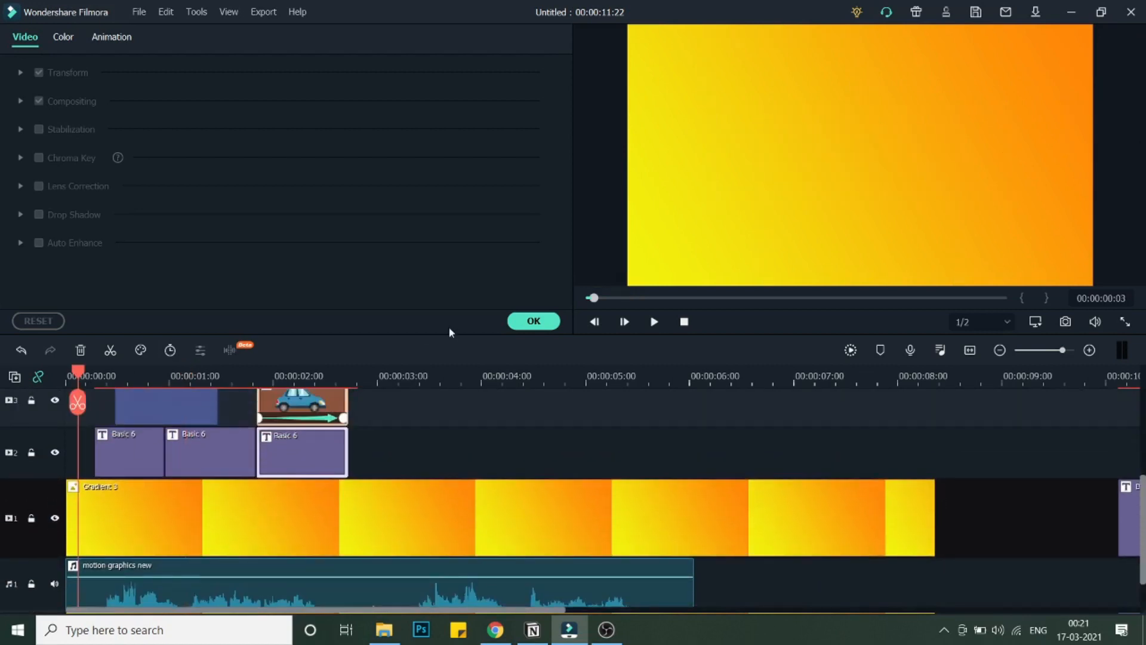
pyautogui.click(523, 323)
pyautogui.press('space')
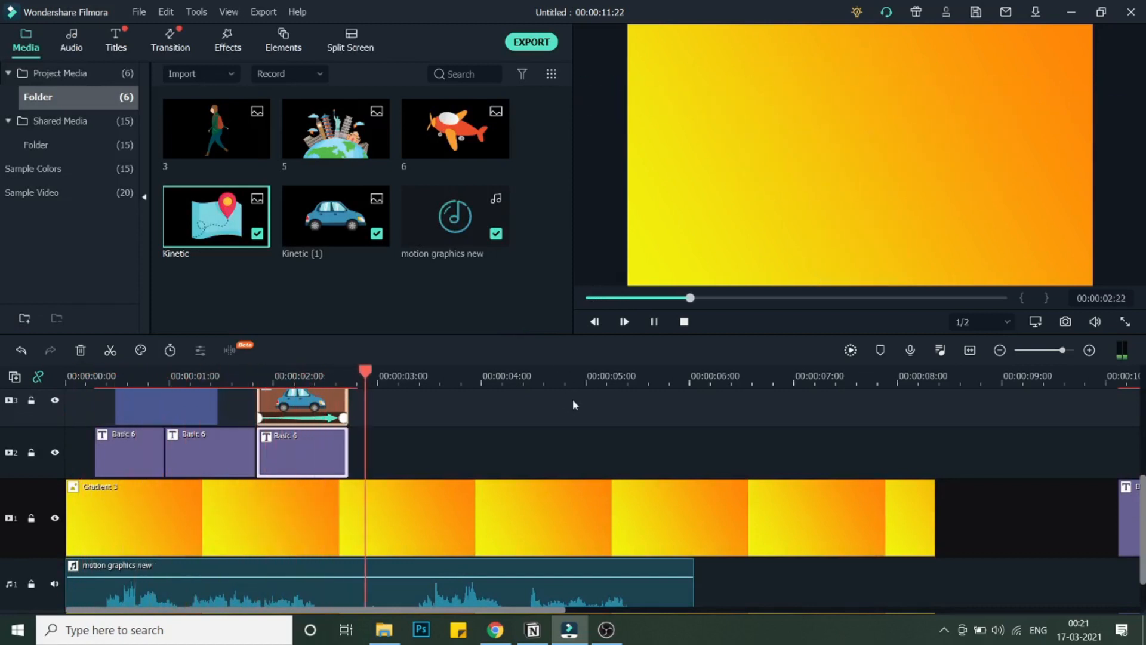
pyautogui.press('space')
pyautogui.click(104, 375)
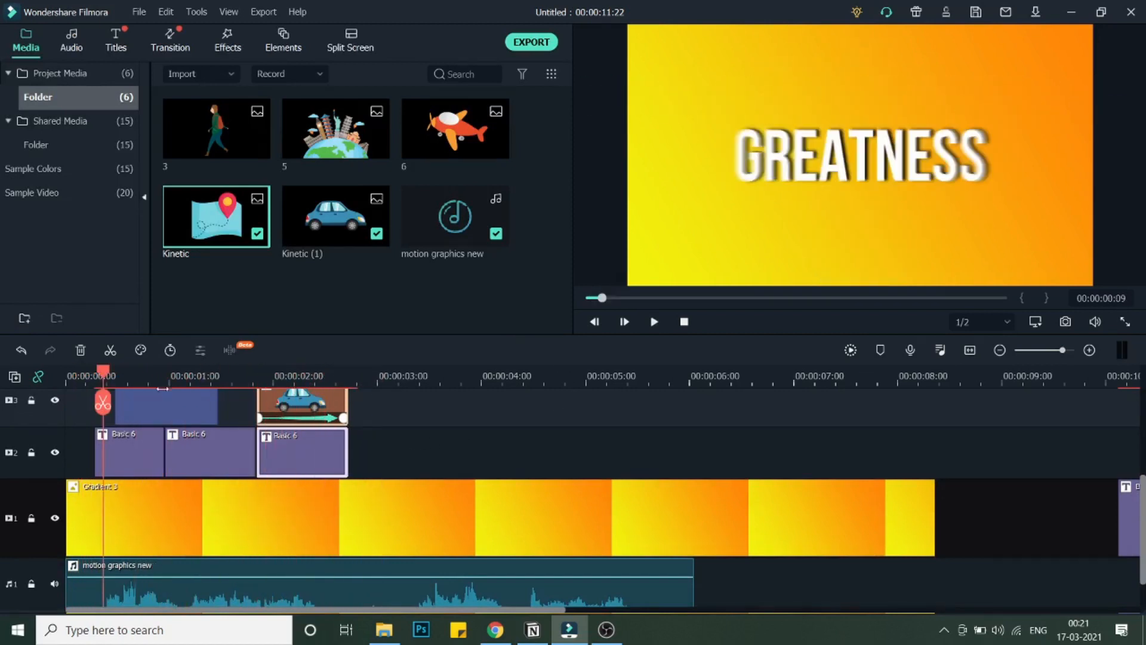
pyautogui.scroll(3, 322, 450)
pyautogui.scroll(-4, 323, 450)
pyautogui.scroll(1, 436, 445)
pyautogui.scroll(-2, 468, 442)
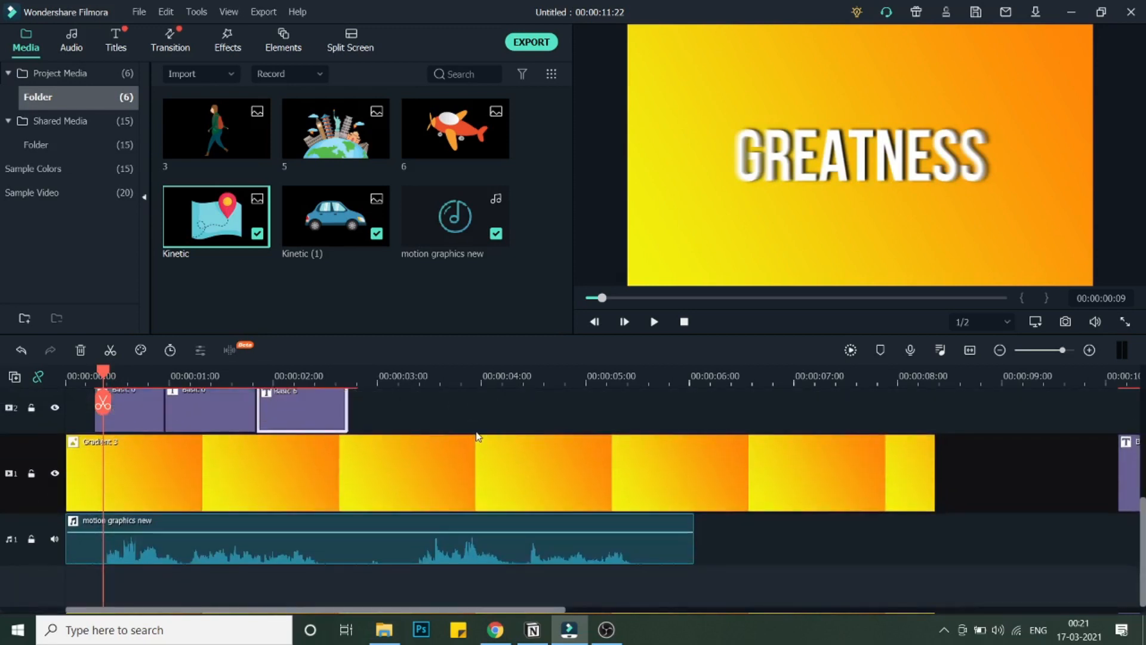
pyautogui.scroll(-2, 505, 378)
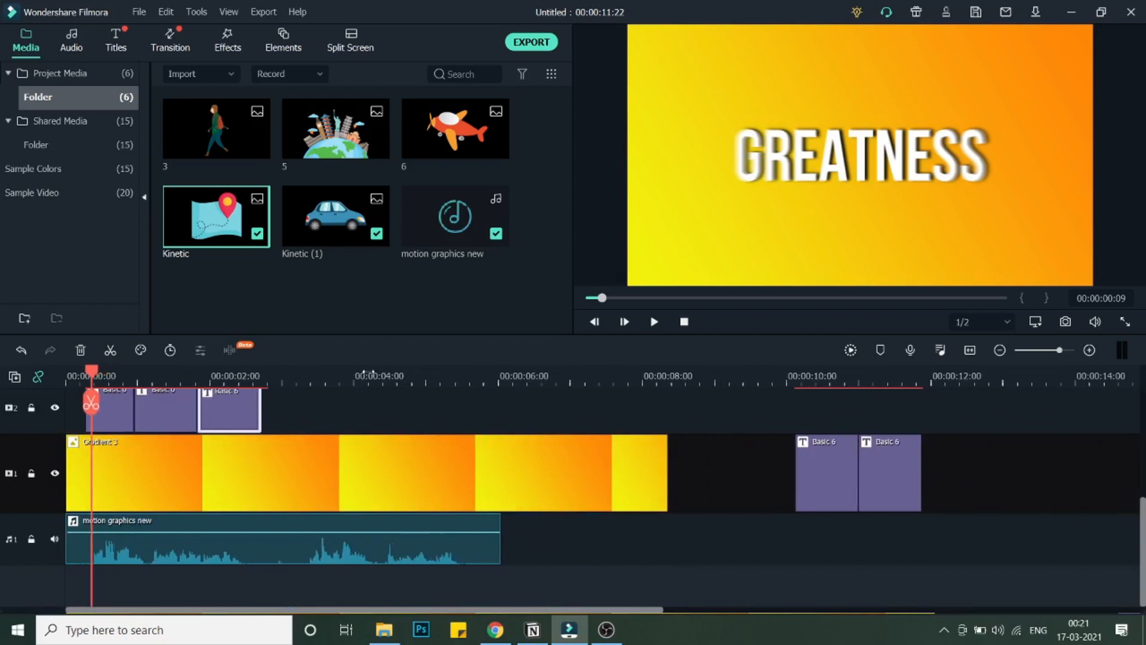